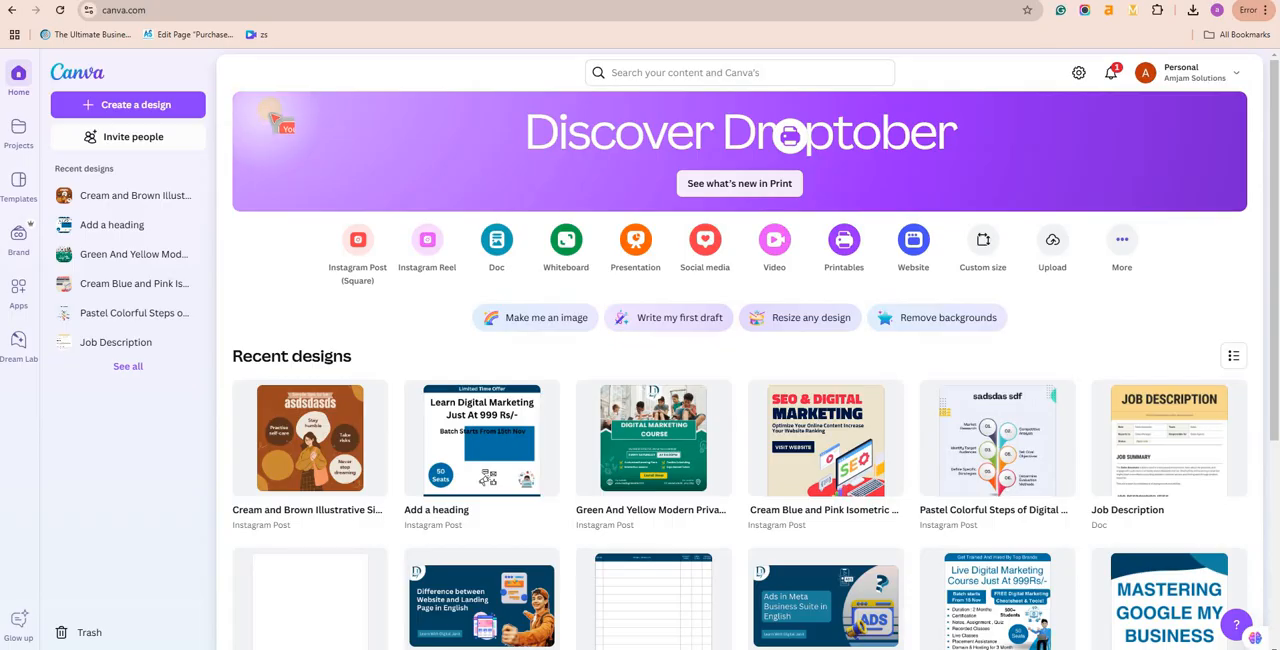
Step: Search for "digital marketing"
click(611, 75)
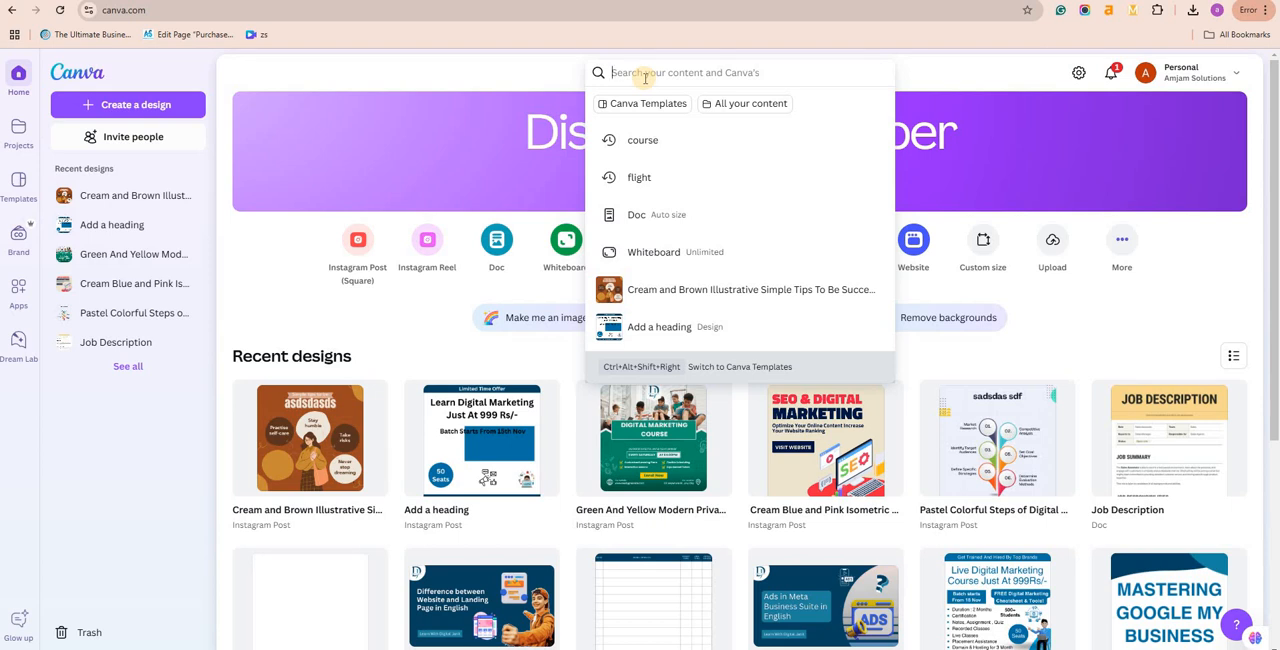
text(hotel)
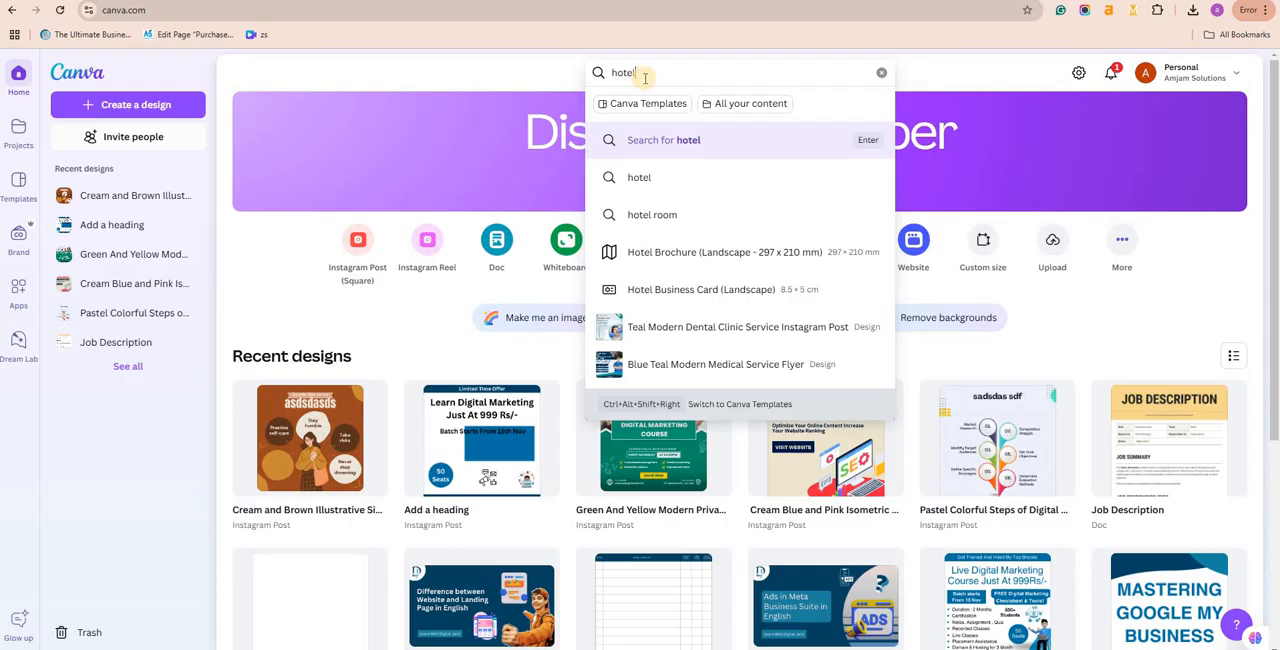
key(BackSpace)
key(BackSpace)
key(BackSpace)
key(BackSpace)
key(BackSpace)
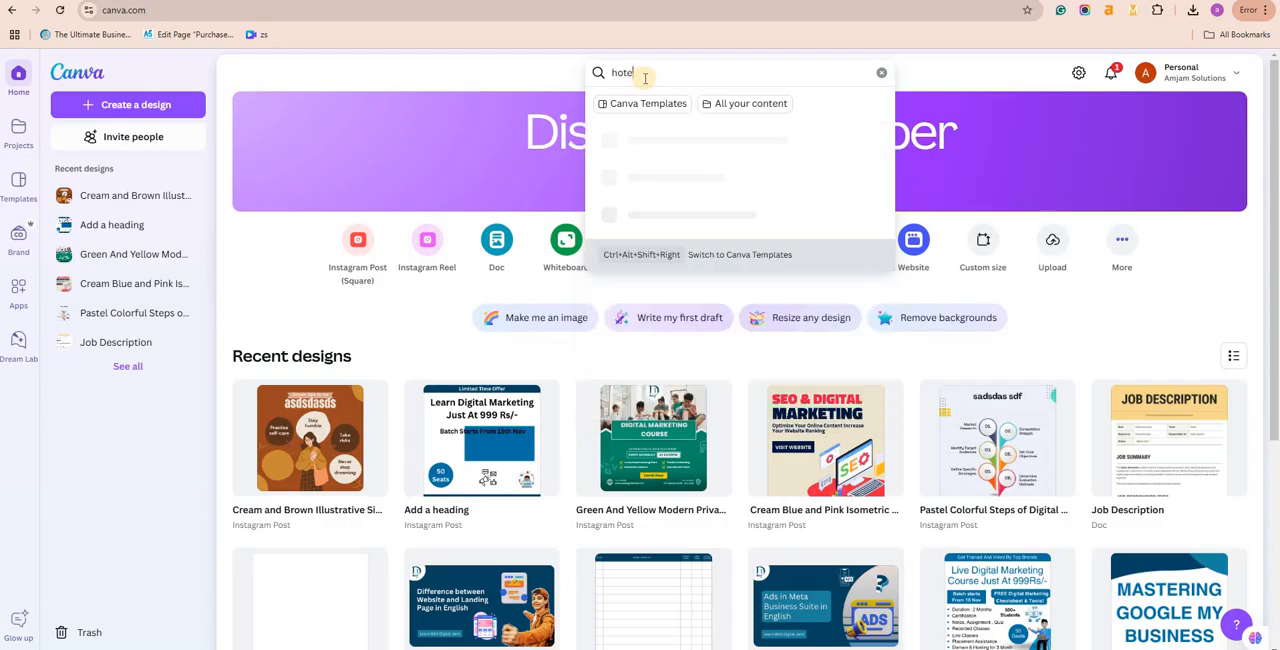
text(digi)
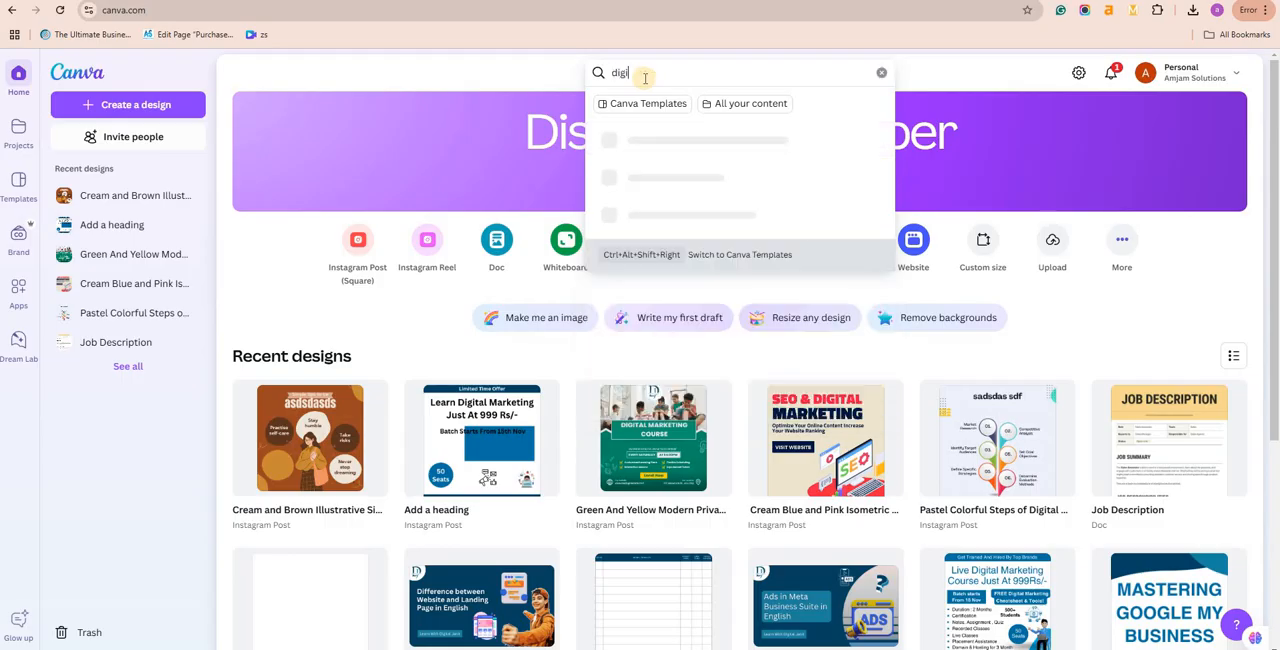
text(tal marketing)
key(Return)
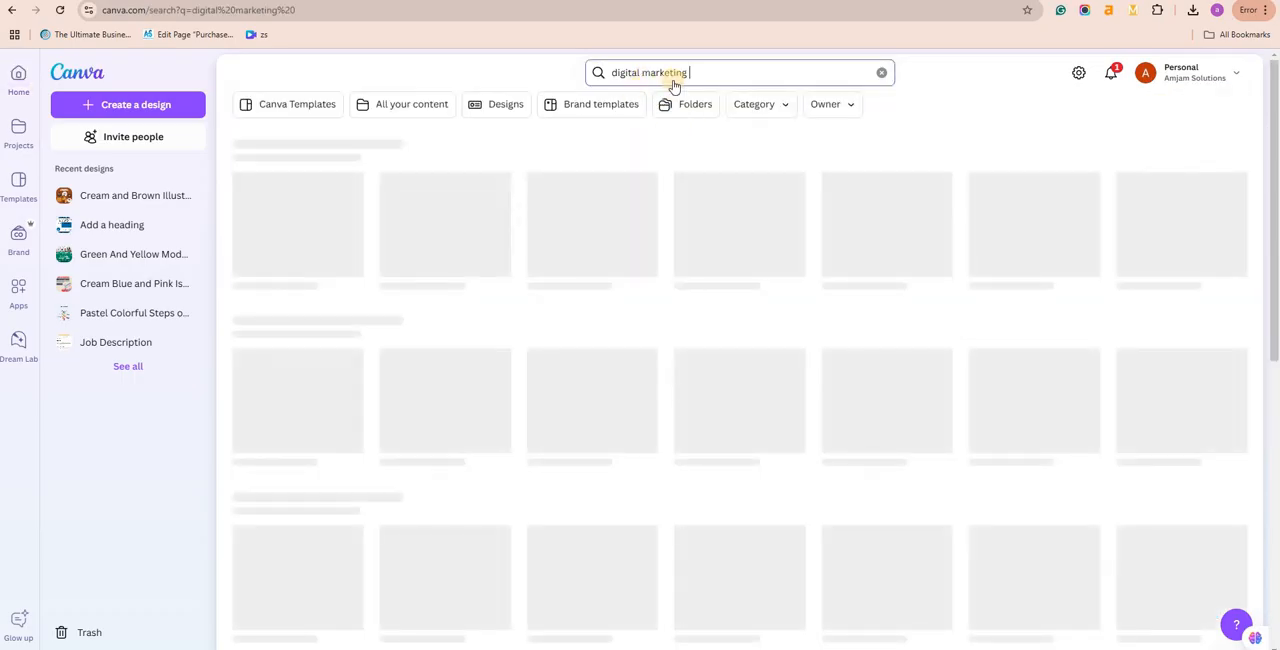
Step: Show all Canva Templates matching the digital marketing search
scroll(1083, 270, down, 4)
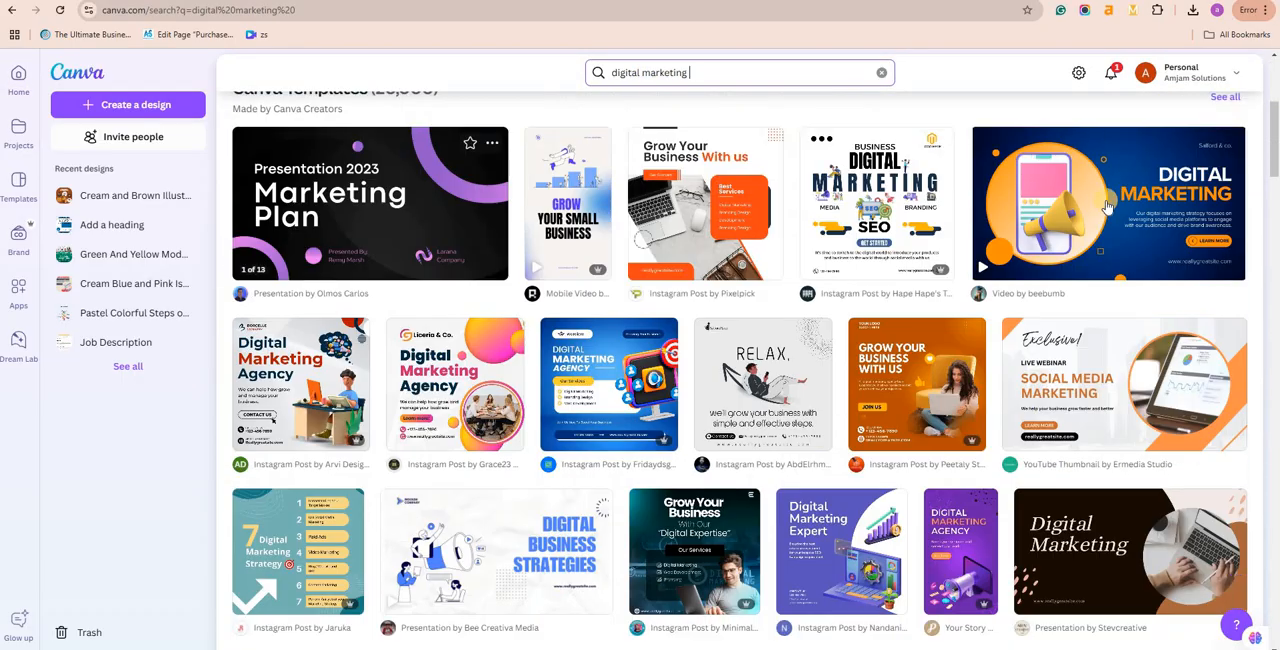
scroll(1083, 270, down, 2)
scroll(1222, 305, up, 3)
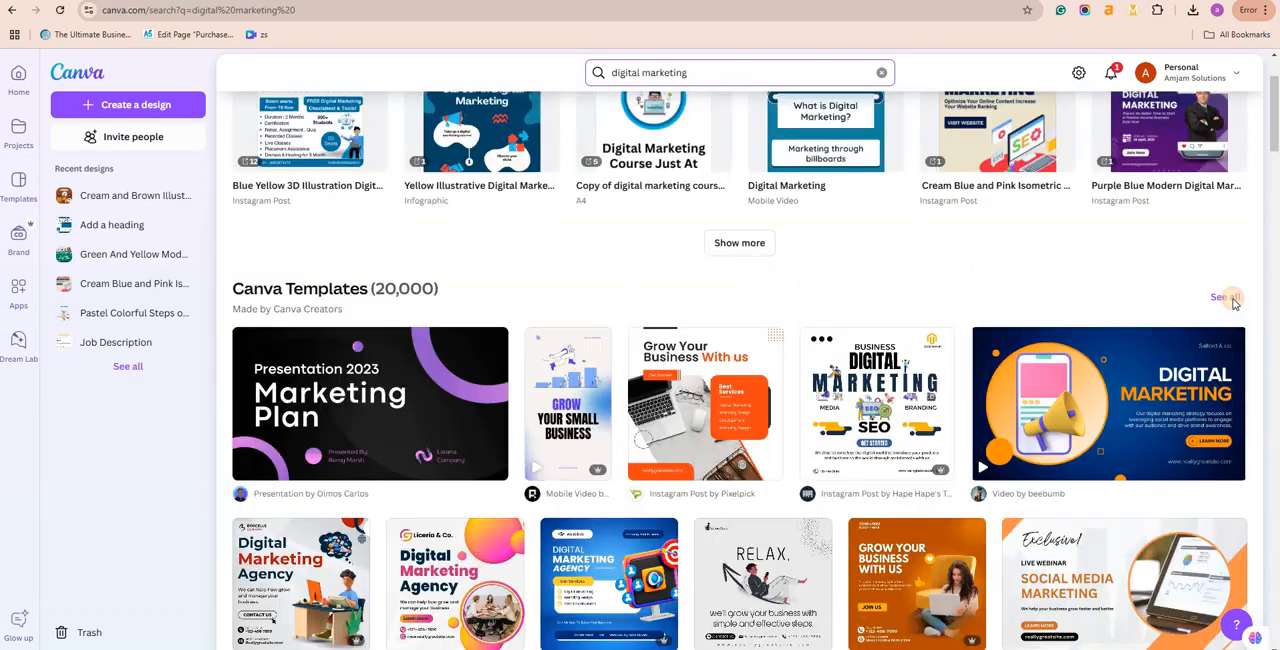
click(1224, 298)
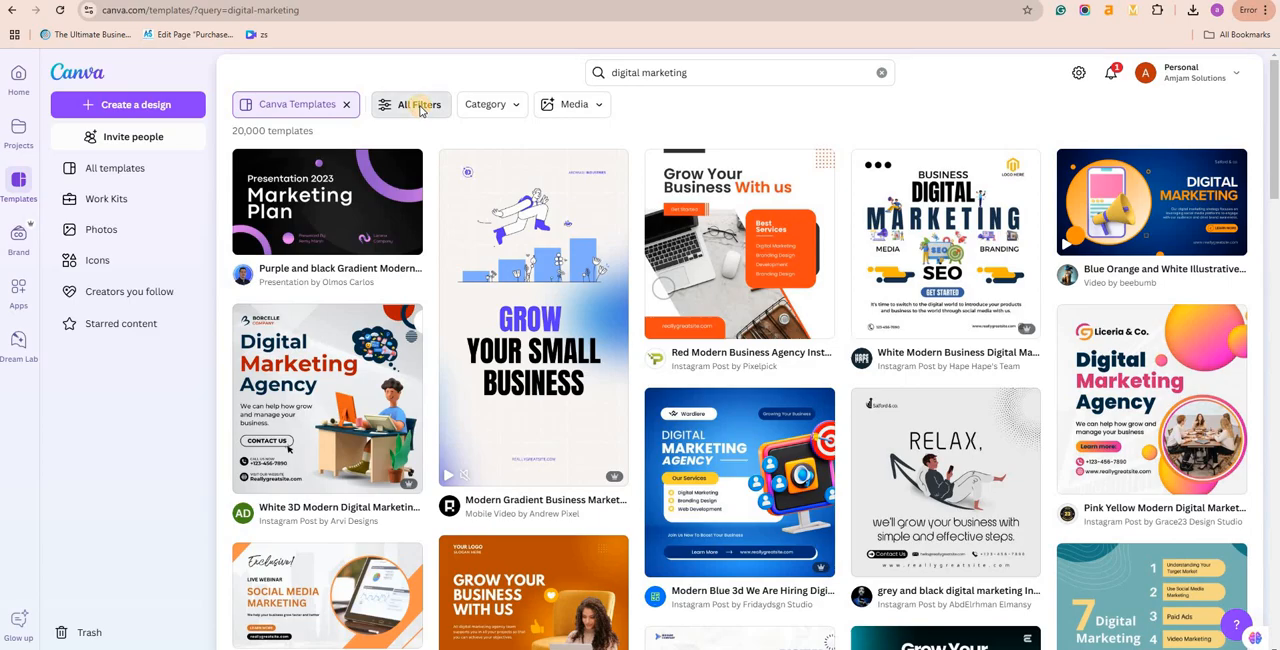
Step: Filter the templates to the Instagram Reels category under Social Media
click(419, 106)
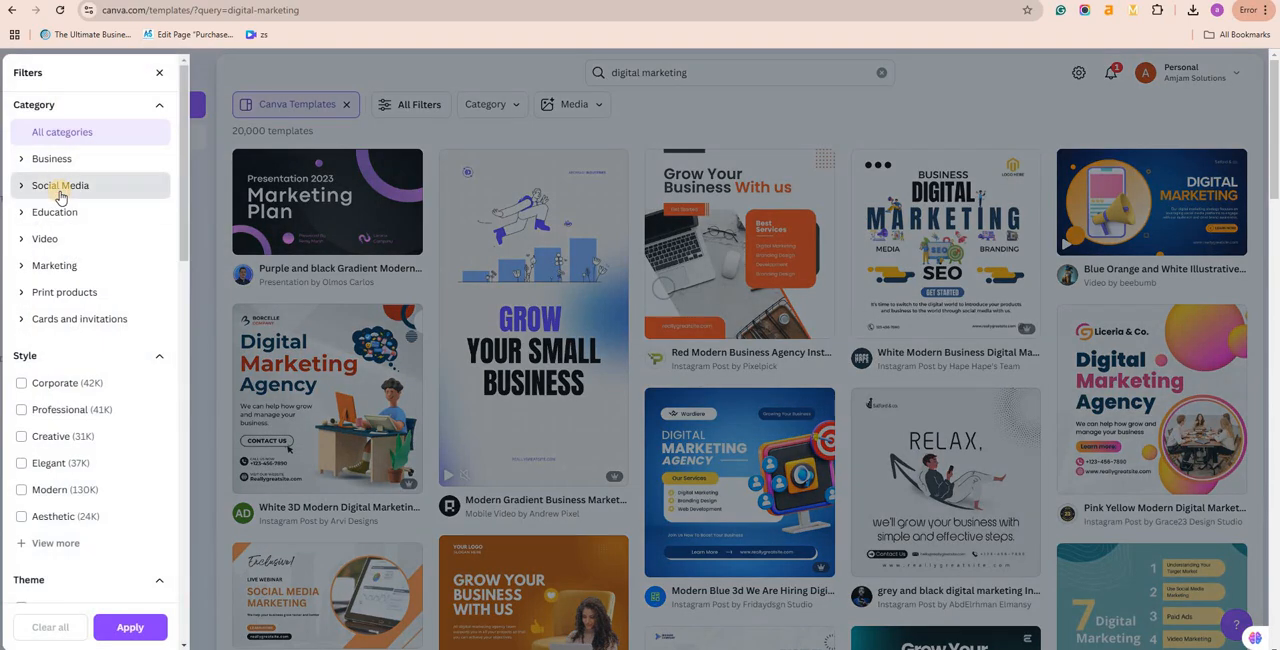
click(54, 190)
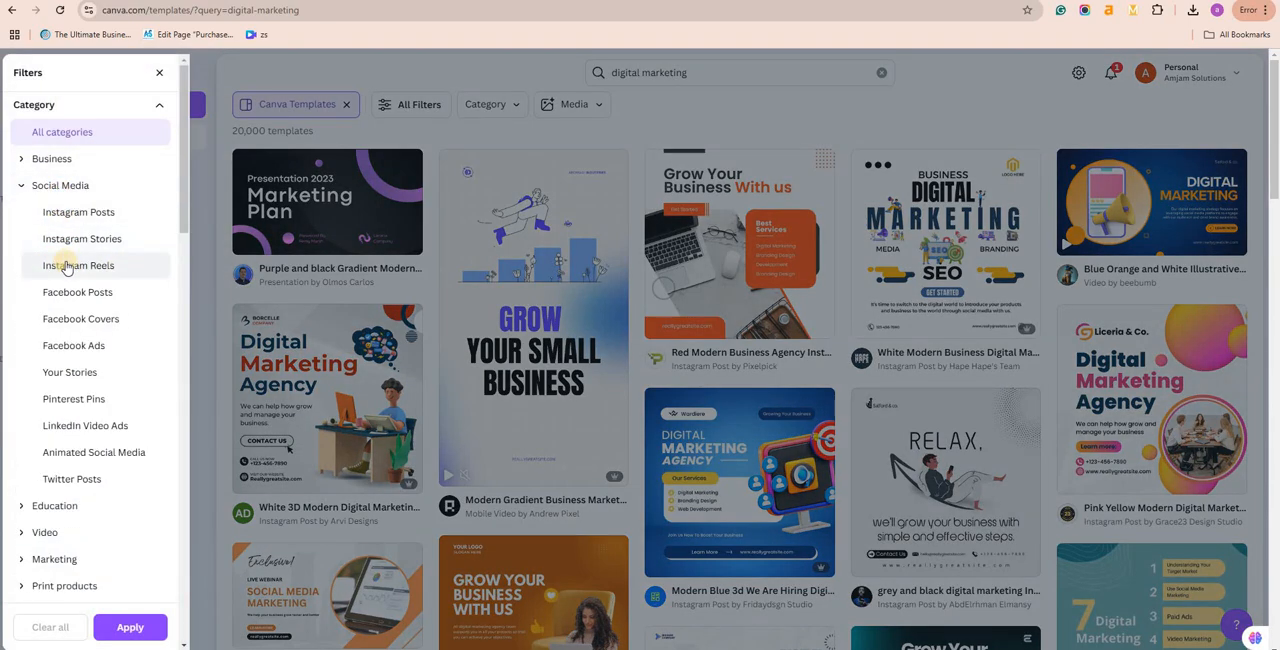
click(78, 268)
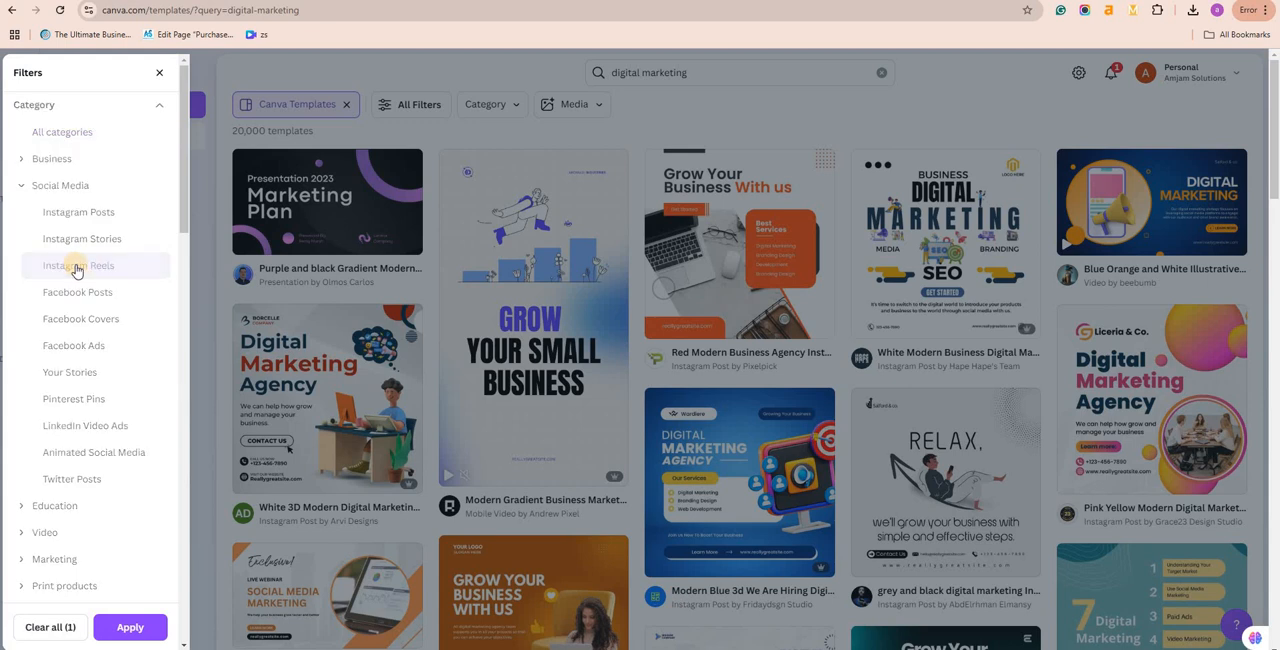
click(130, 628)
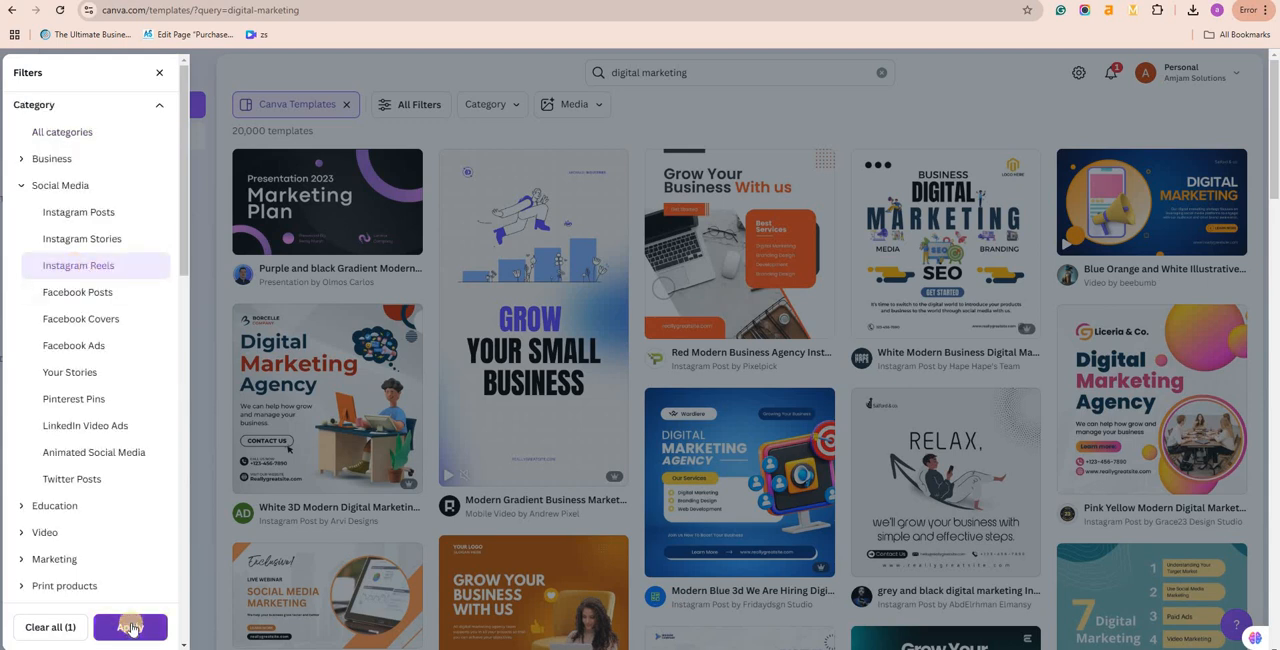
Step: Look through the digital marketing Instagram Reels templates for a suitable design
scroll(1005, 270, down, 1)
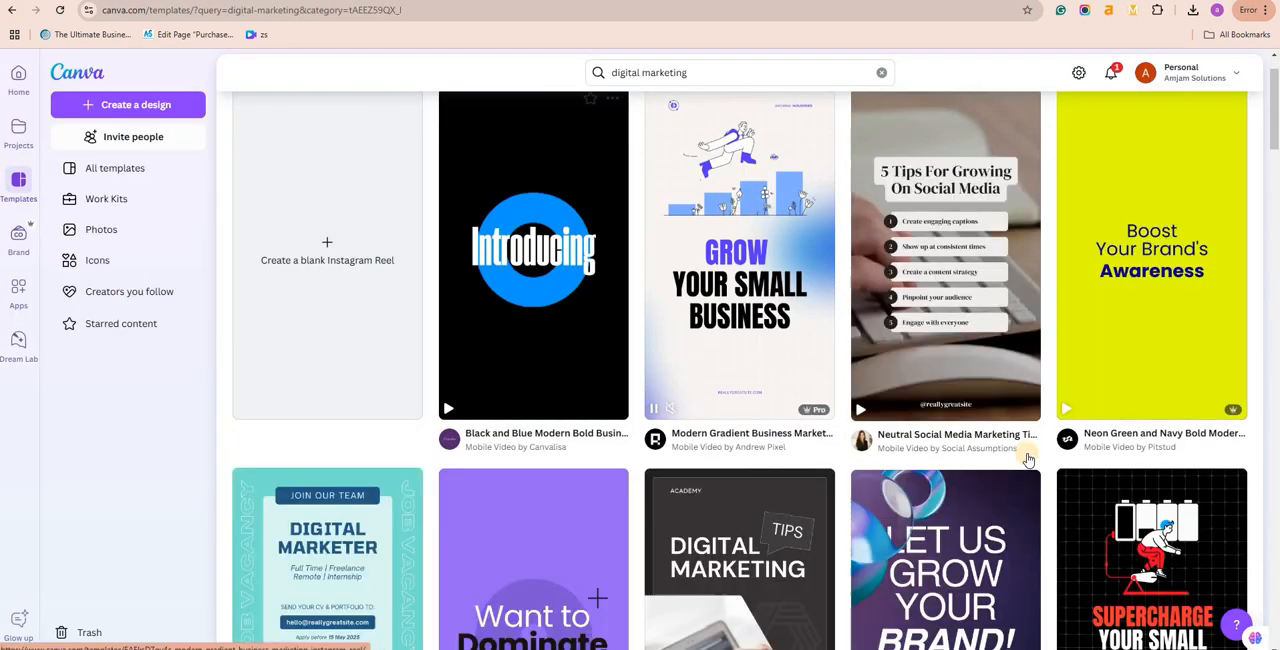
scroll(1100, 300, down, 1)
scroll(1098, 381, down, 3)
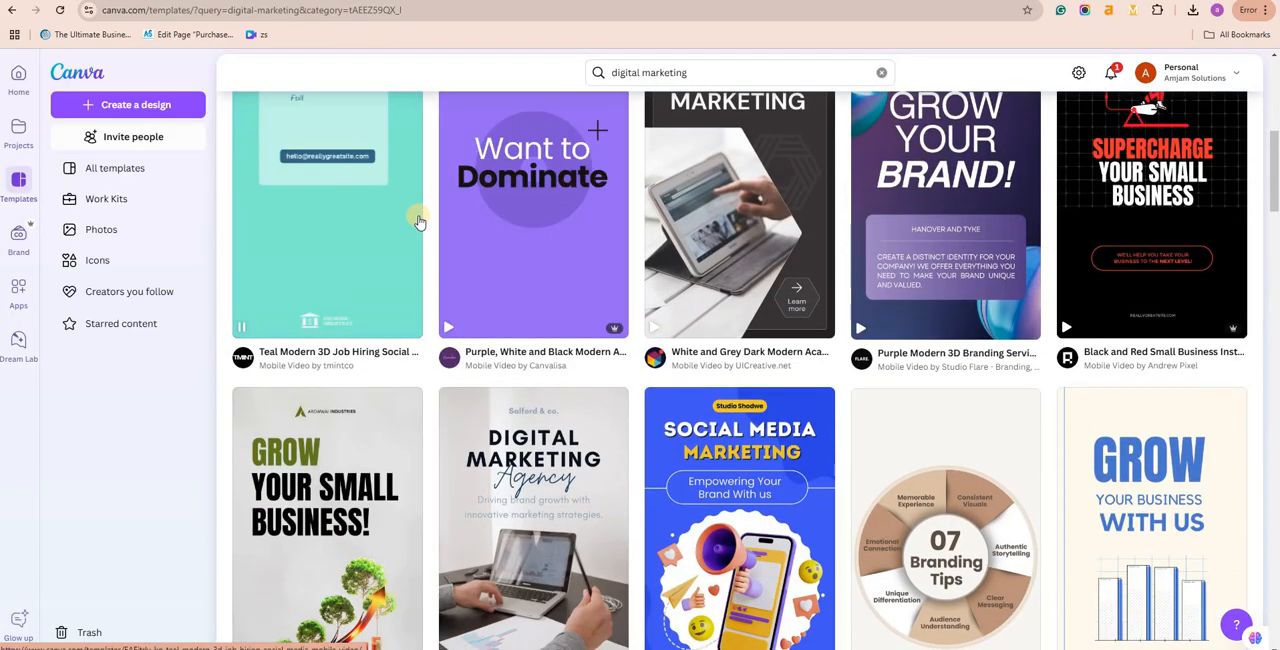
scroll(450, 220, up, 1)
scroll(477, 234, up, 1)
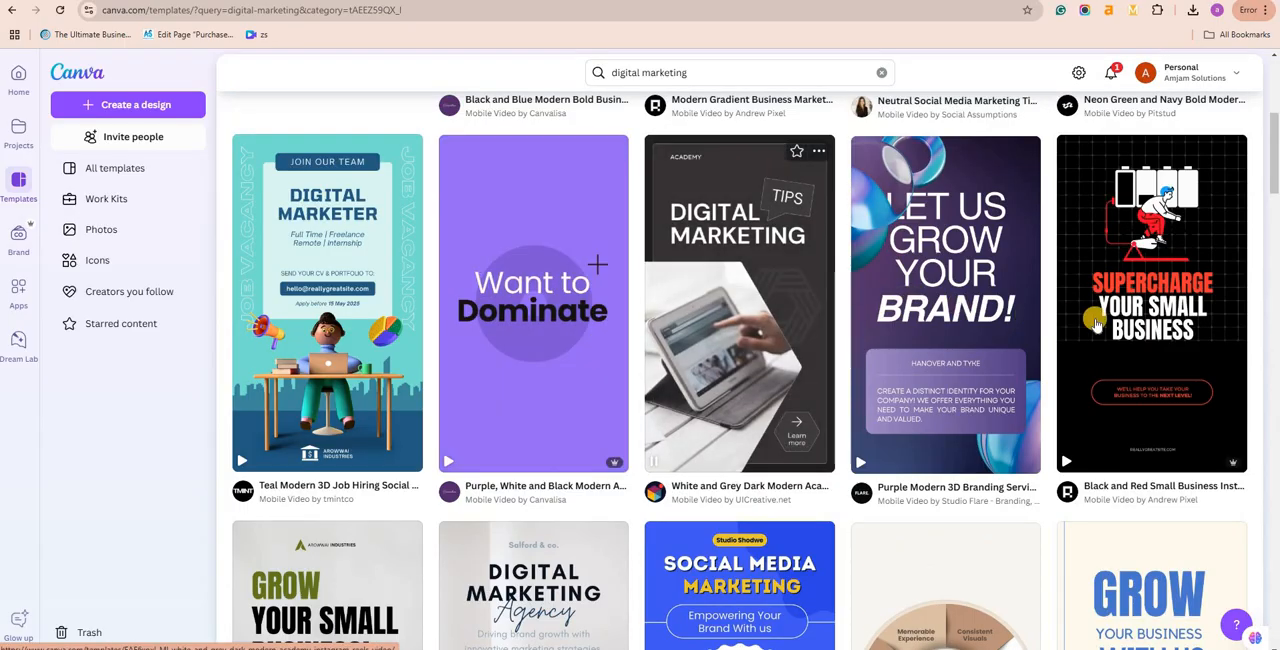
scroll(765, 343, down, 2)
scroll(765, 343, down, 2)
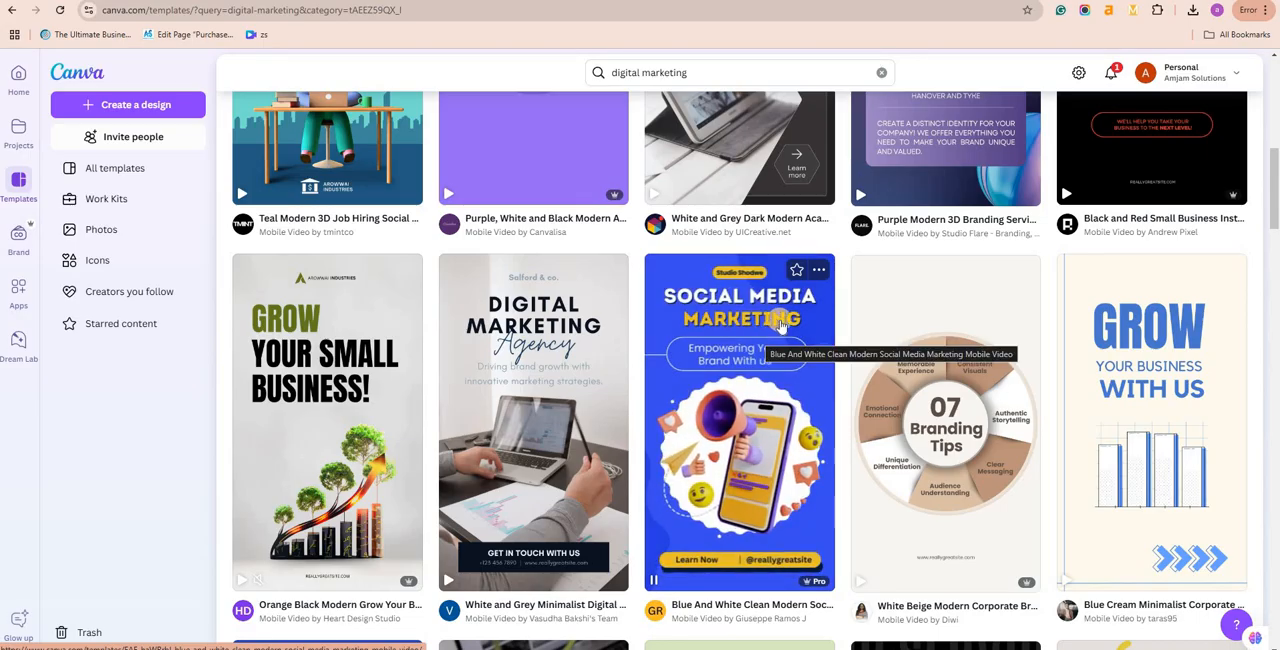
scroll(932, 385, down, 1)
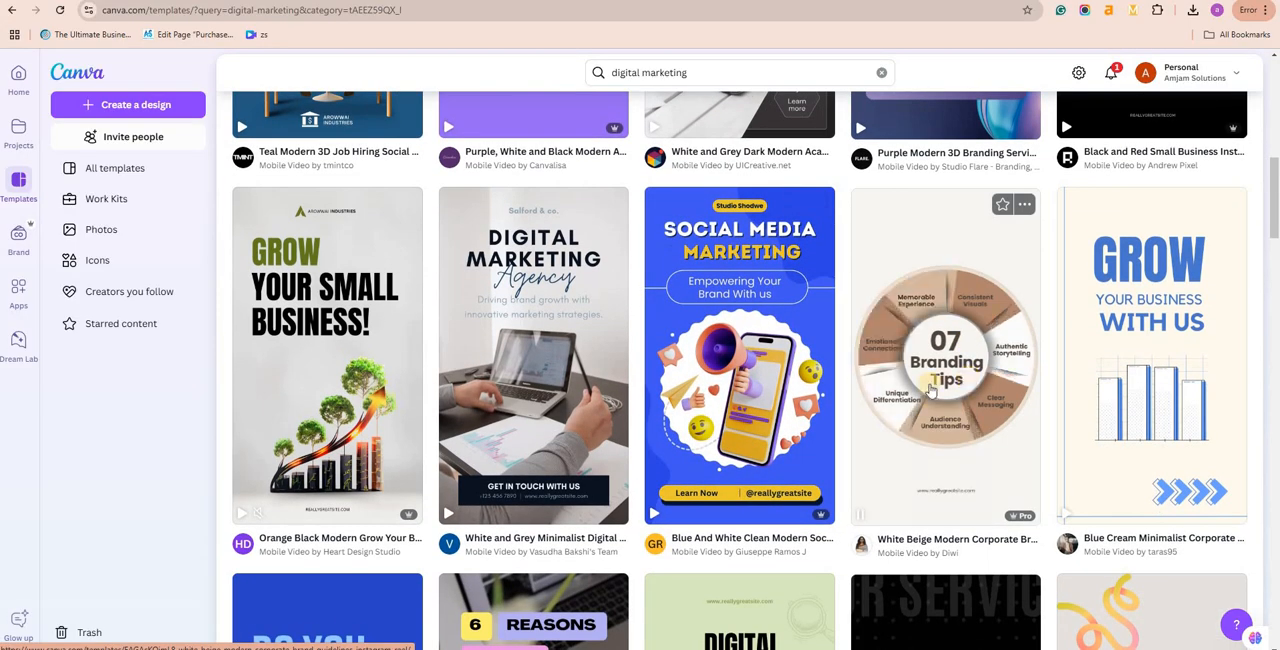
Step: Open the Blue And White Clean Modern Social Media Marketing Mobile Video template for customisation
right_click(739, 319)
click(795, 1)
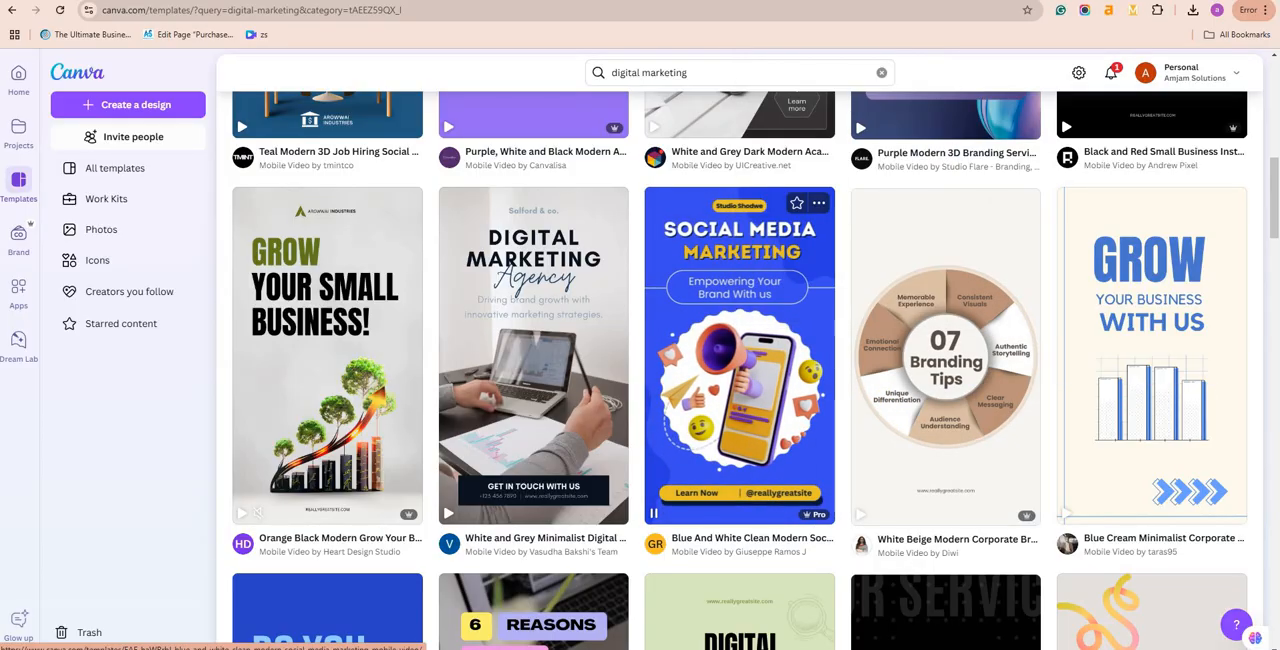
click(739, 330)
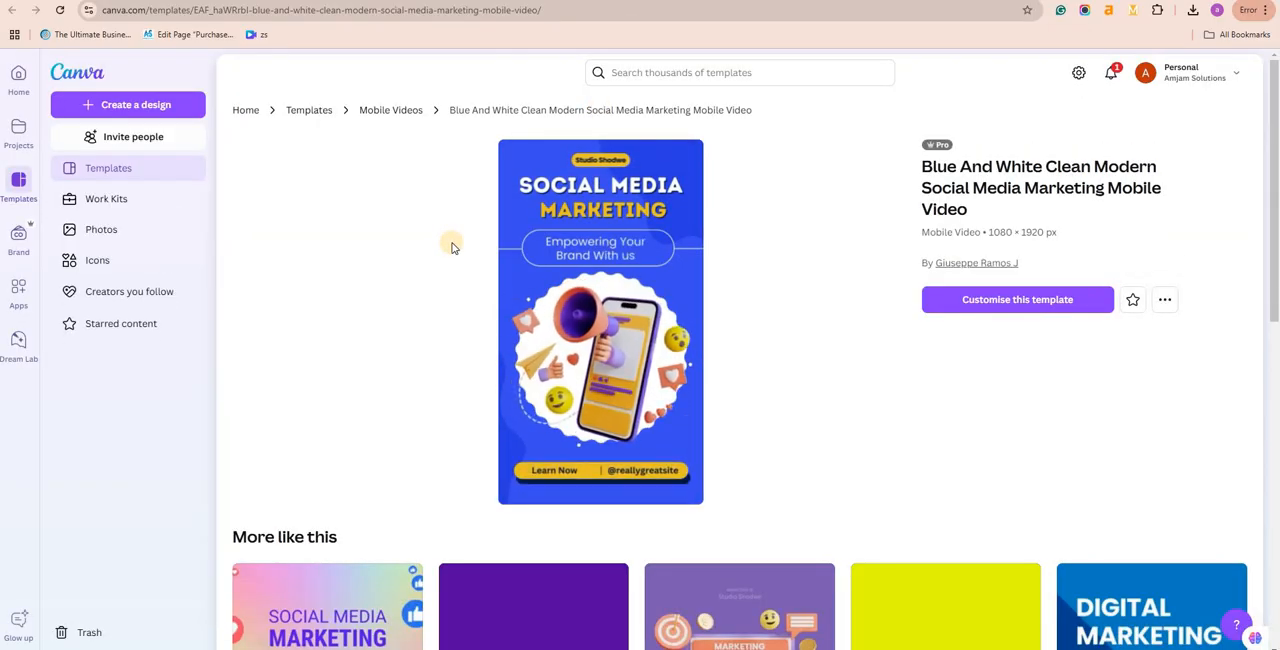
click(1063, 309)
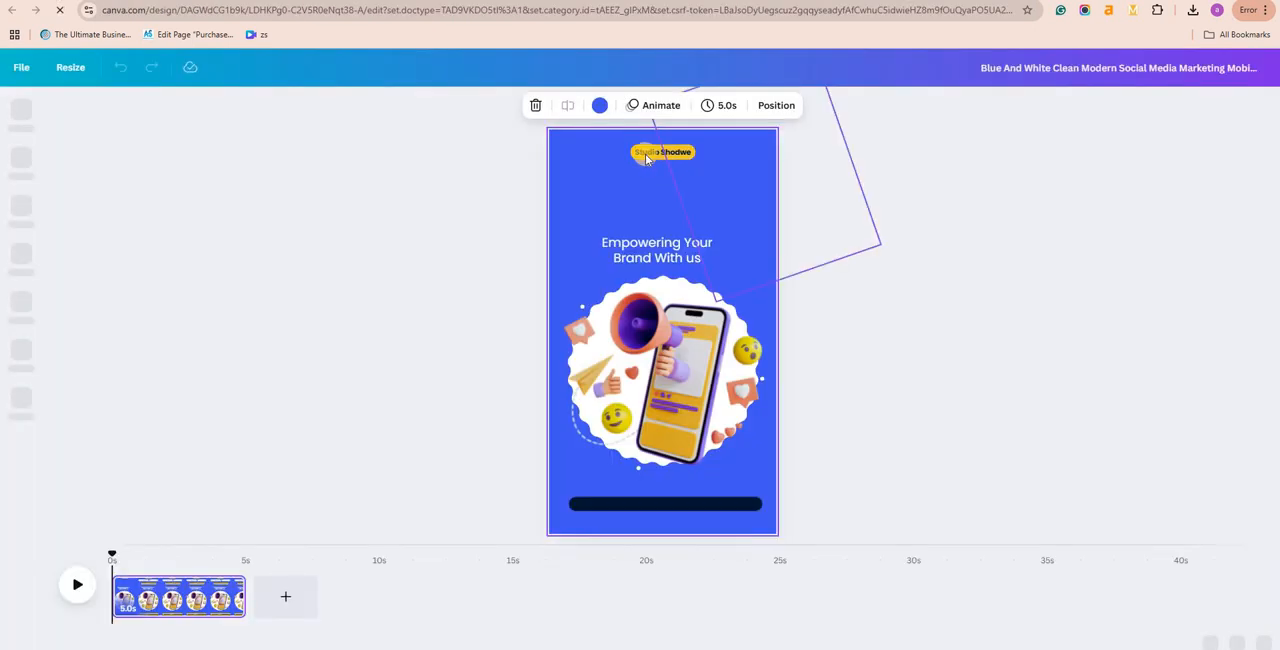
Step: Delete the "Studio Shodwe" label and put a new heading text box in its place at the top of the page
click(650, 155)
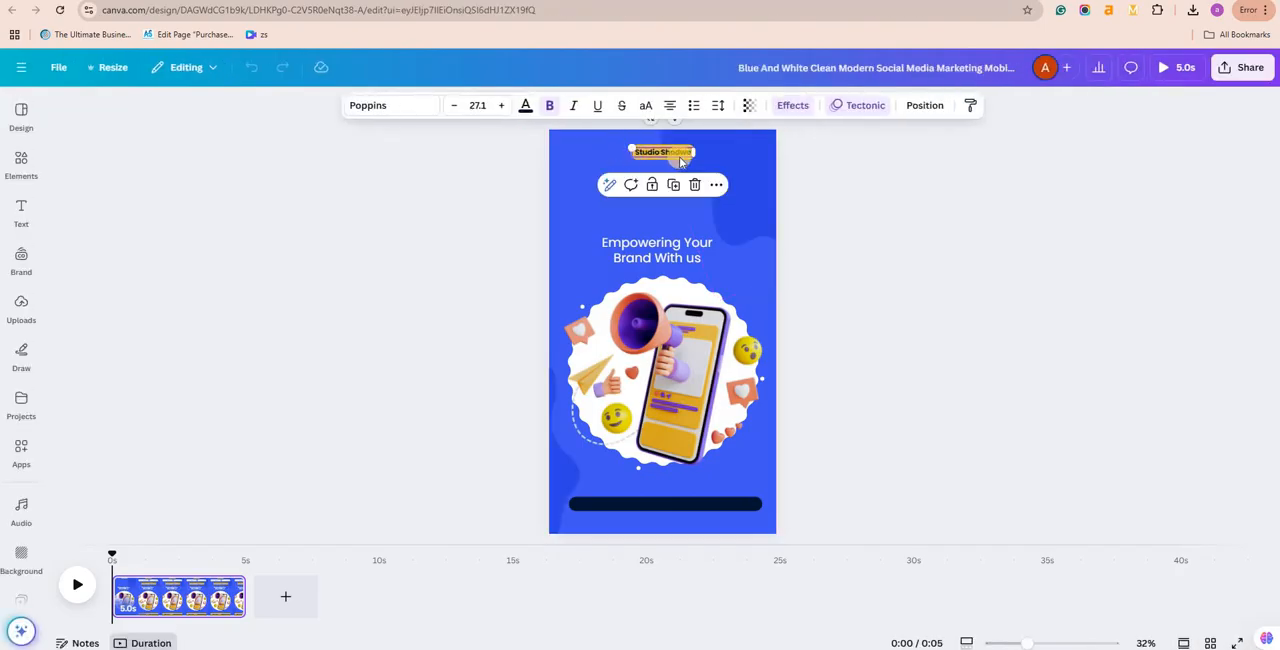
key(Delete)
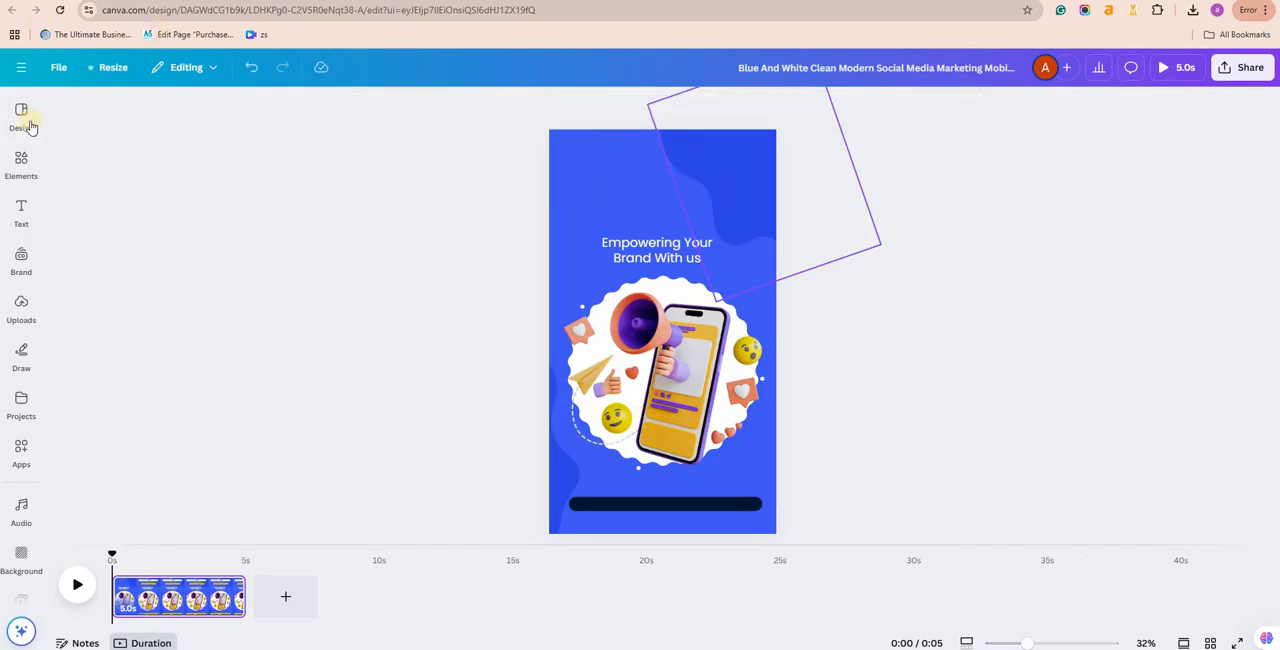
click(21, 212)
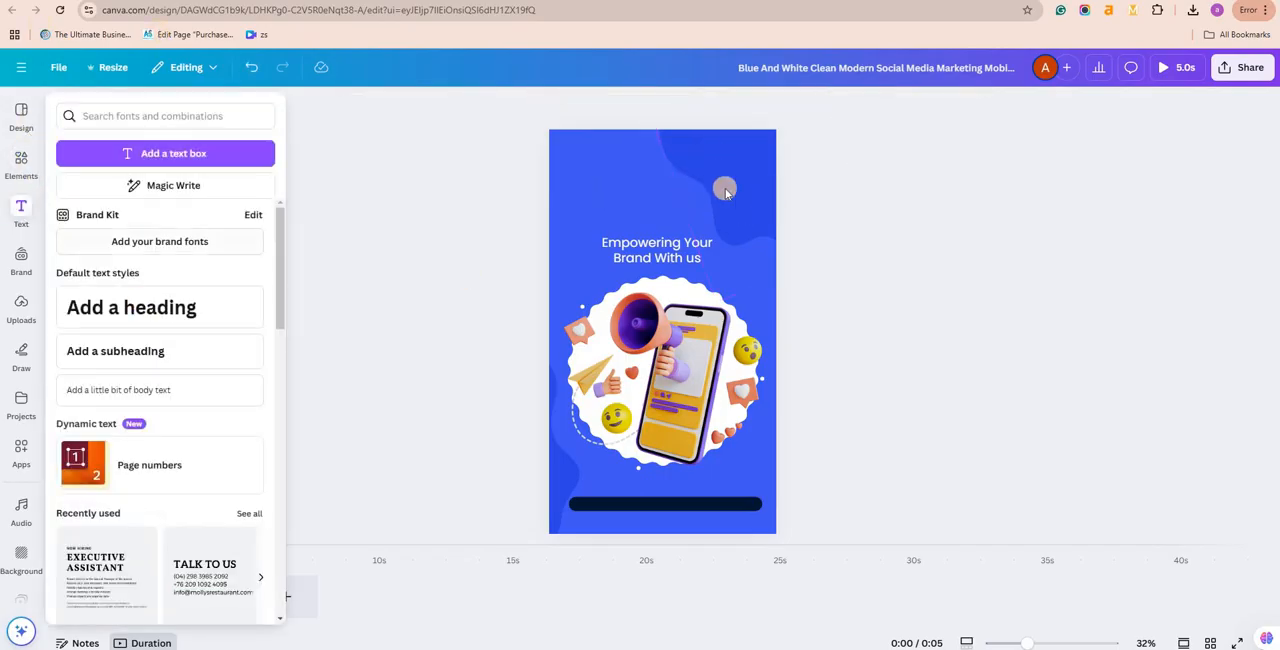
click(141, 310)
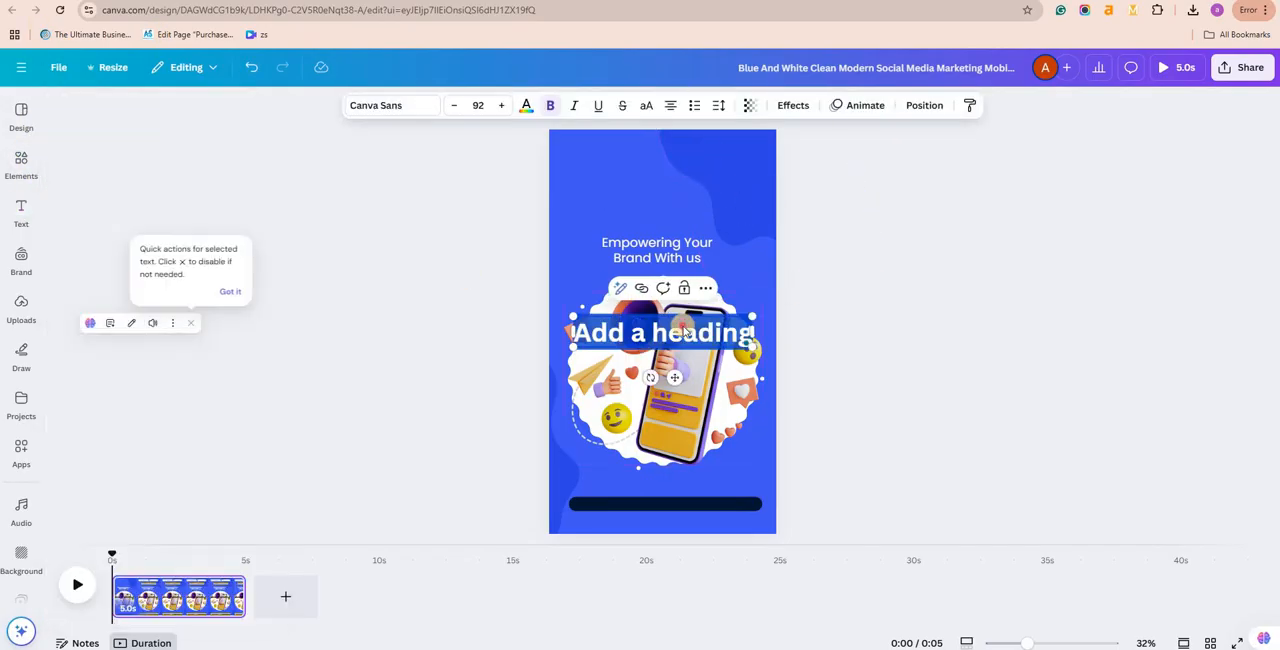
drag(686, 331, 681, 153)
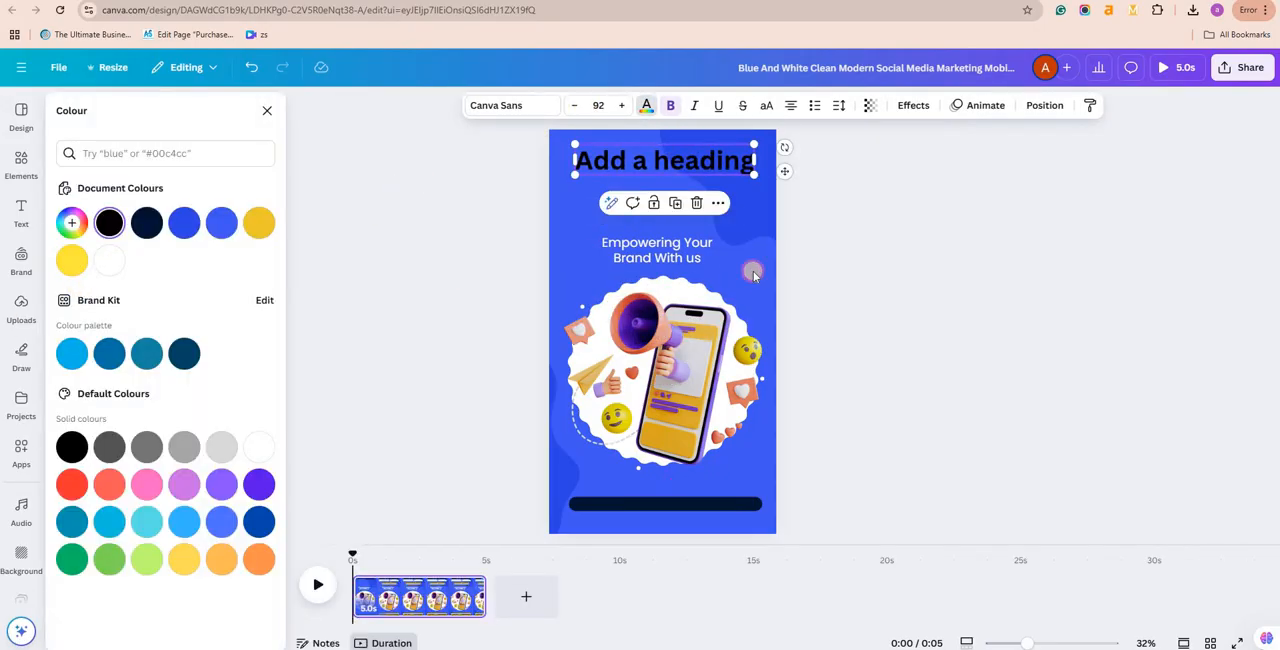
Step: Set the new heading's colour to white and replace its text with "Digital Janit"
double_click(711, 152)
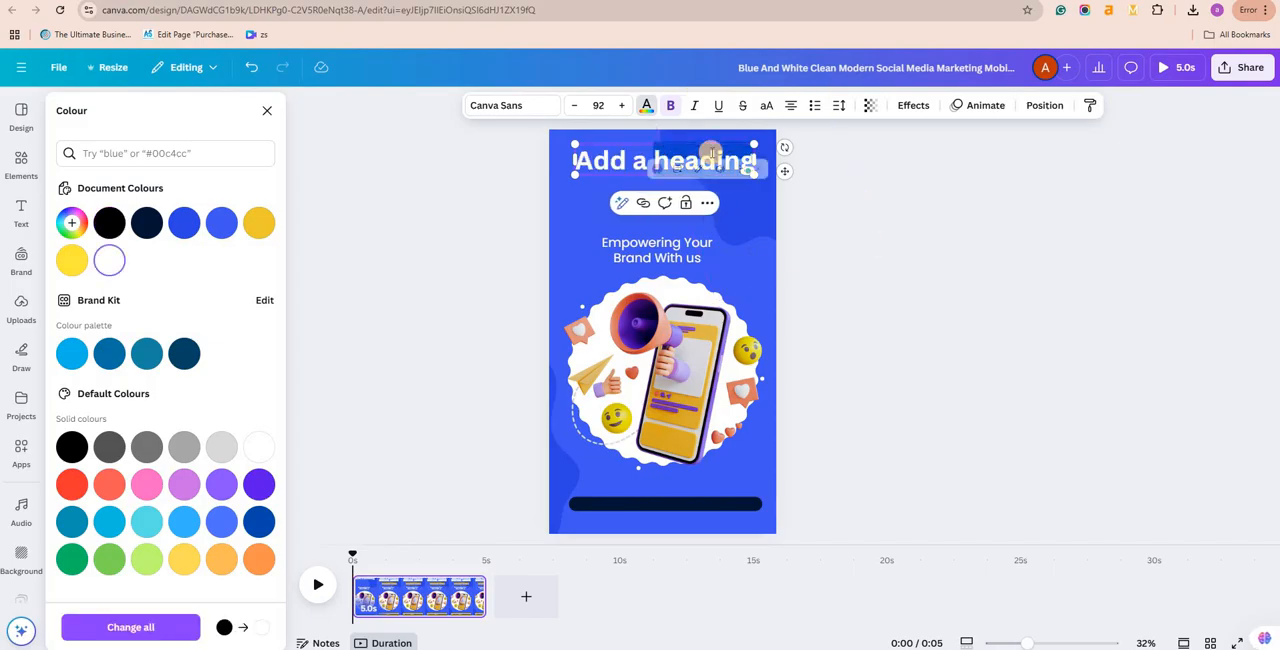
key(ctrl+a)
key(BackSpace)
text(D)
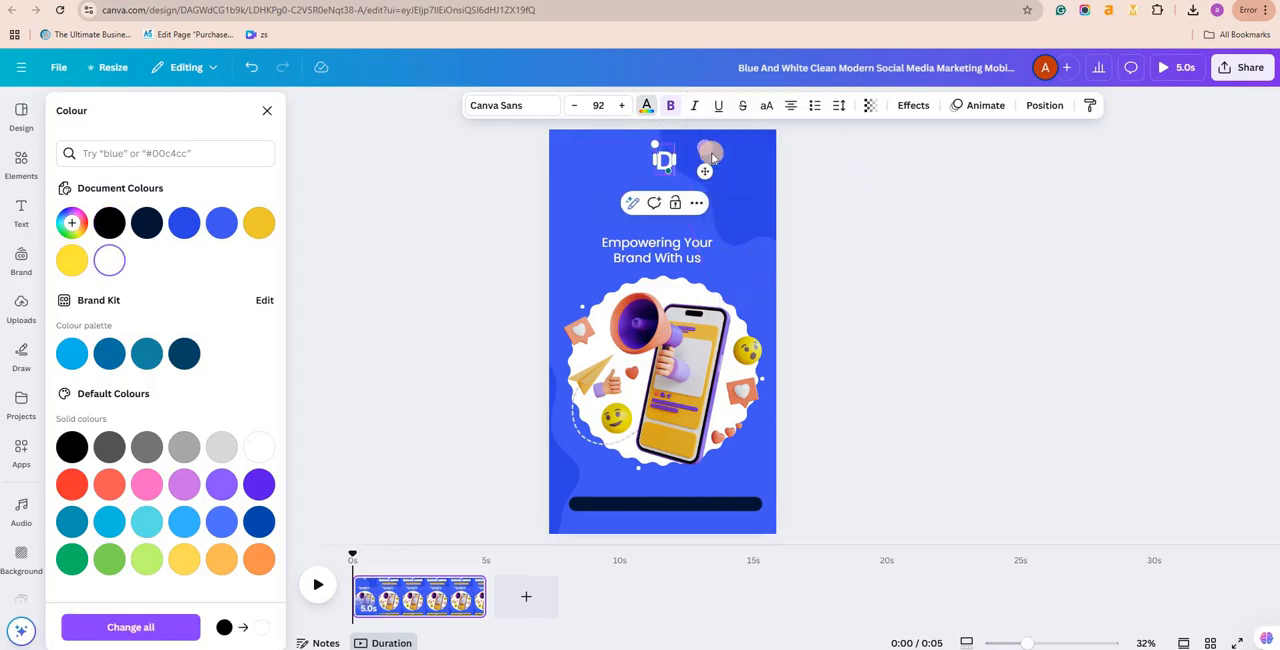
text(igital)
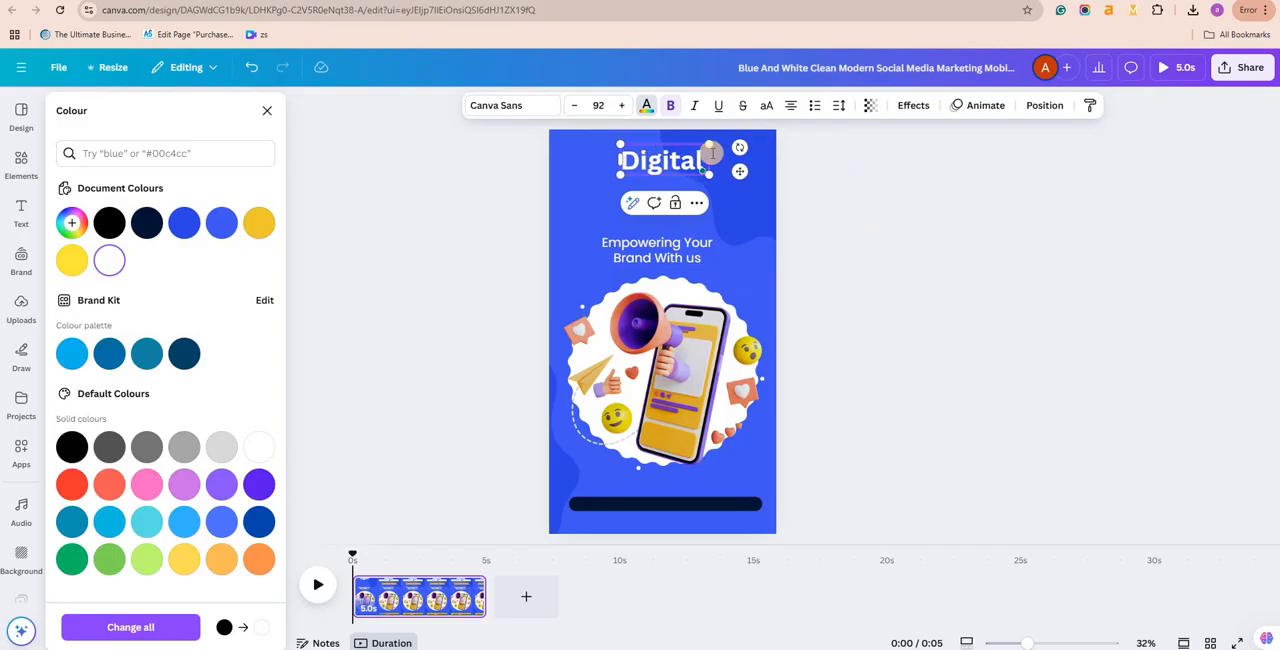
text( Janit)
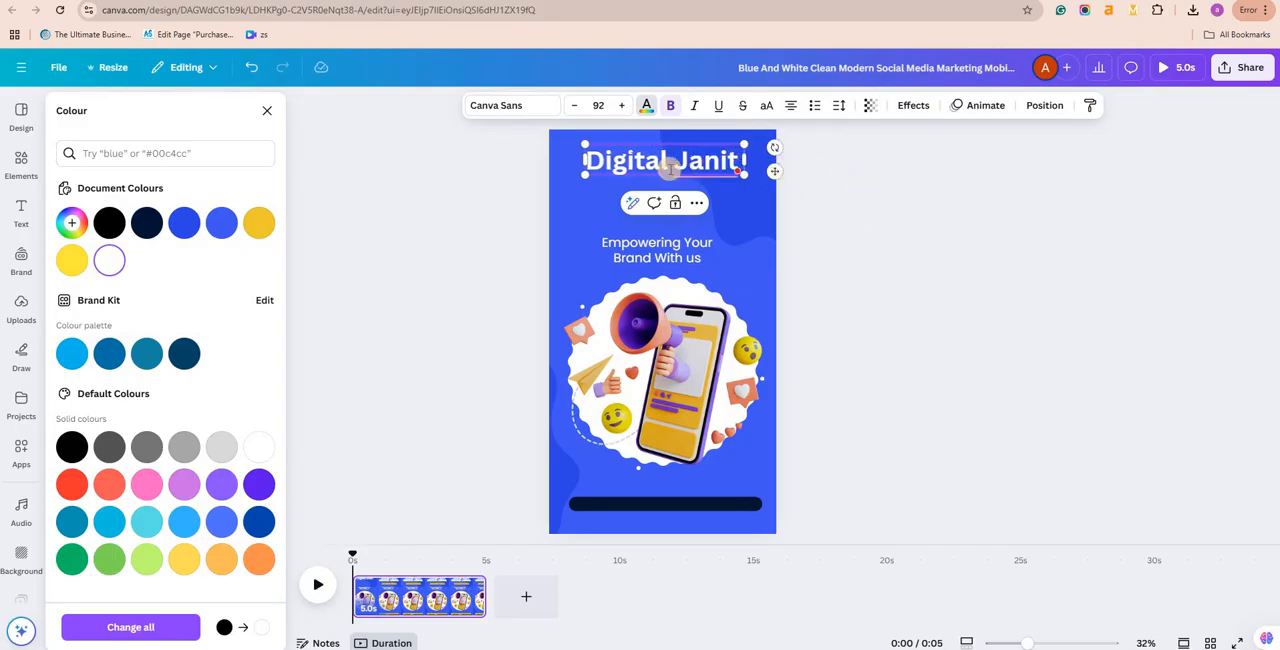
click(267, 111)
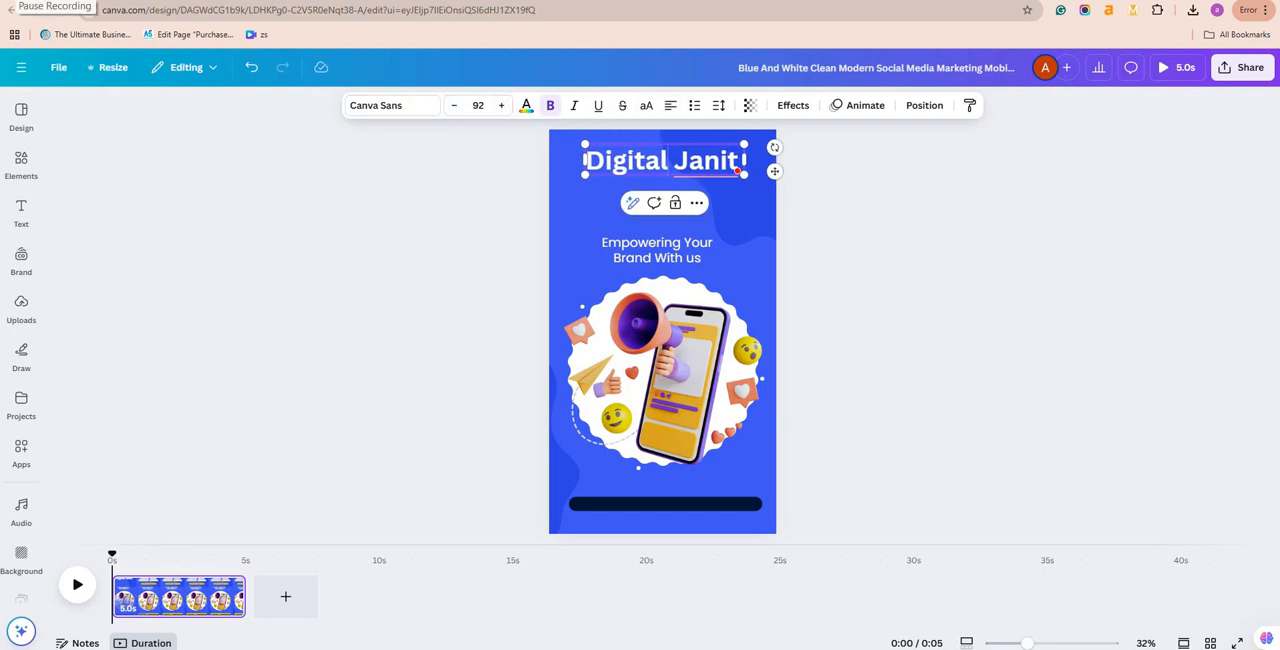
Step: Move the "Empowering Your Brand With us" text up beneath the heading and enlarge it to about the heading's width
drag(678, 237, 678, 198)
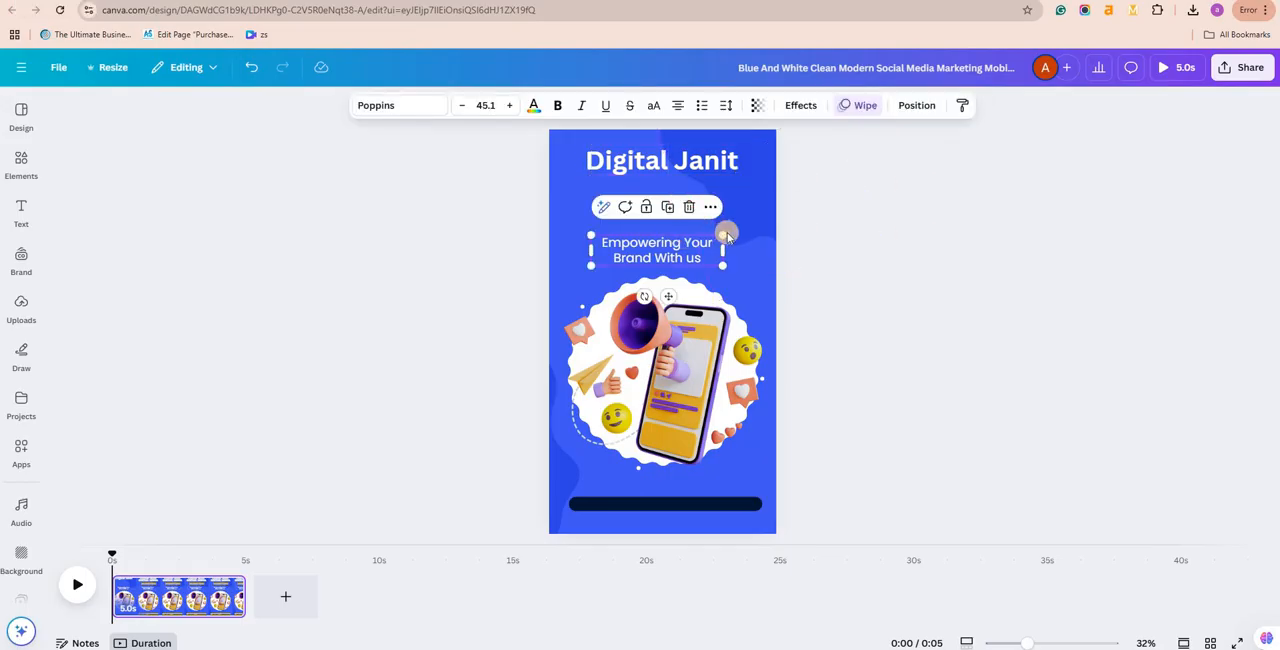
drag(727, 231, 755, 231)
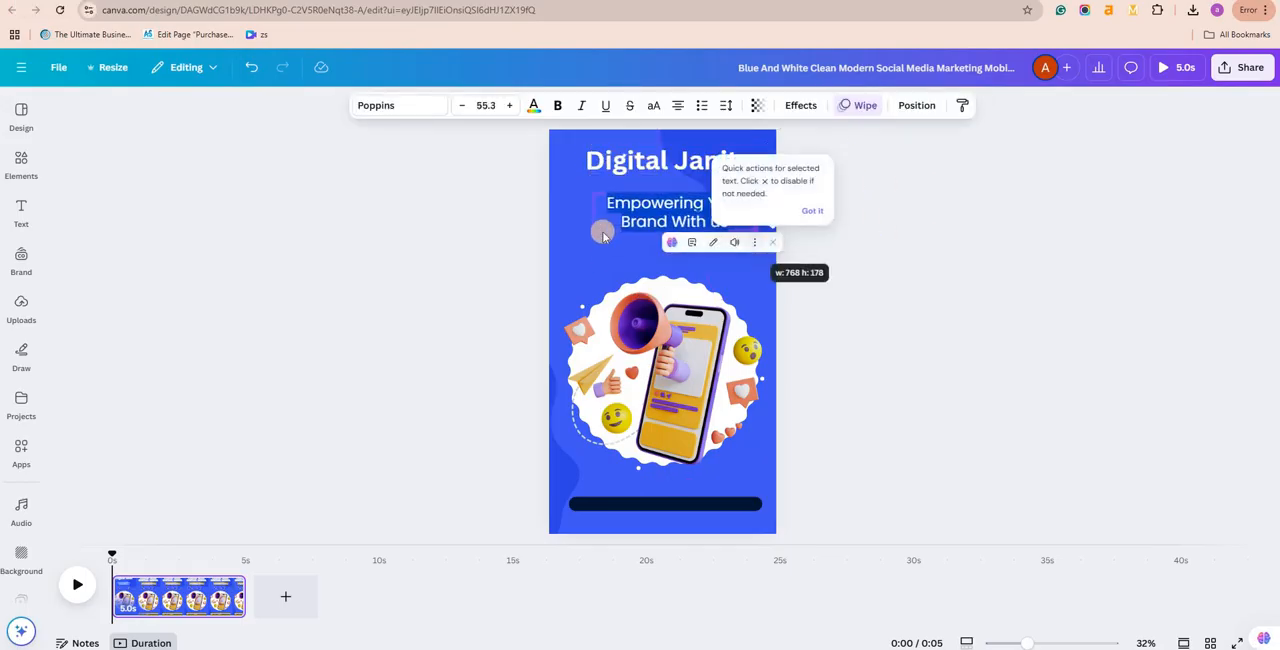
key(Escape)
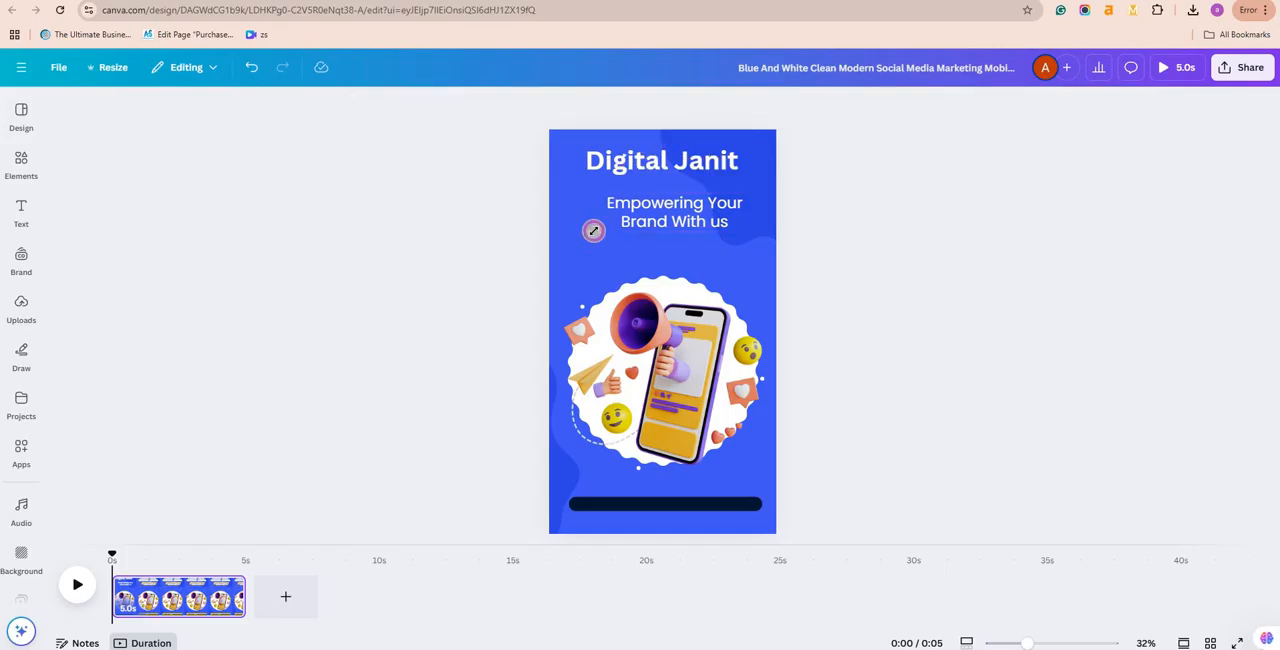
drag(583, 245, 562, 252)
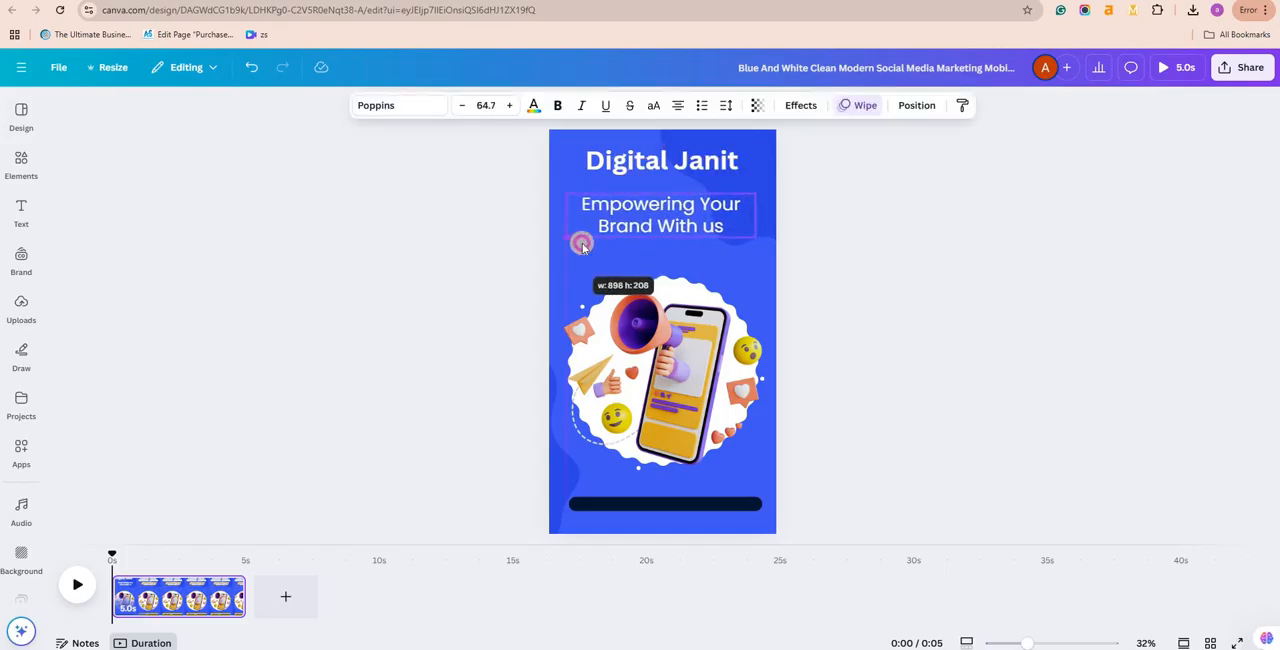
click(891, 246)
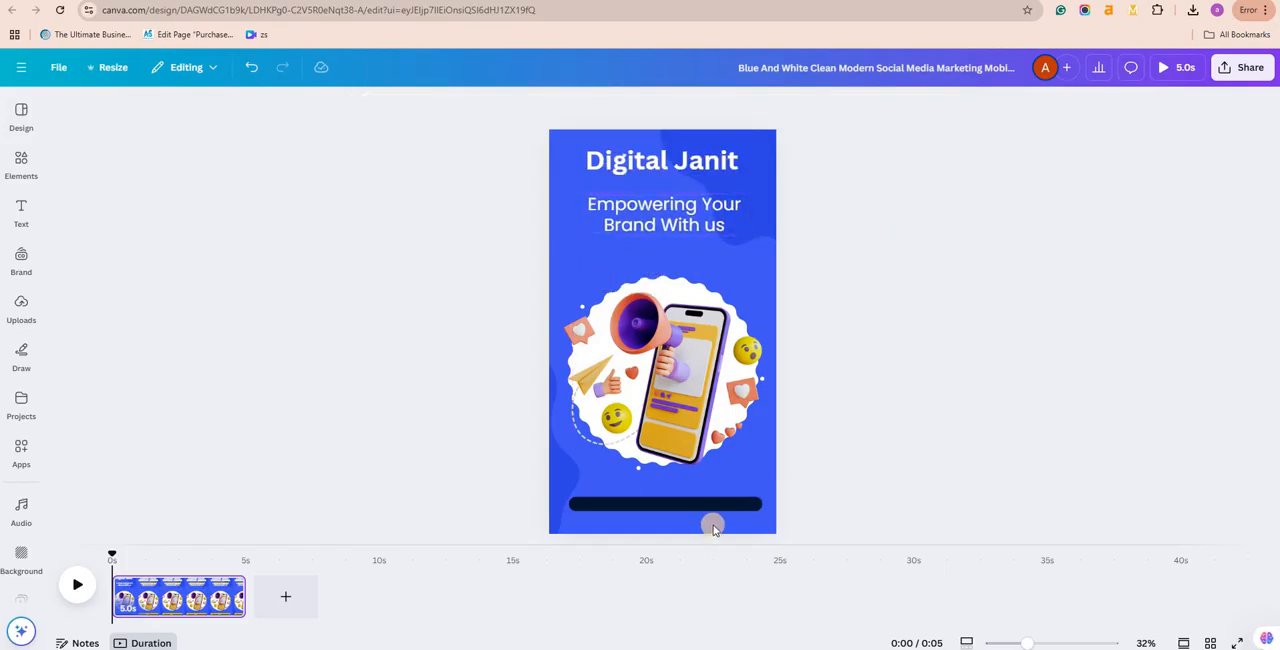
Step: Return to the templates page and open the Purple Green Bright Minimalist Animated Business Advertising Mobile Video template for customisation
click(665, 504)
click(1138, 103)
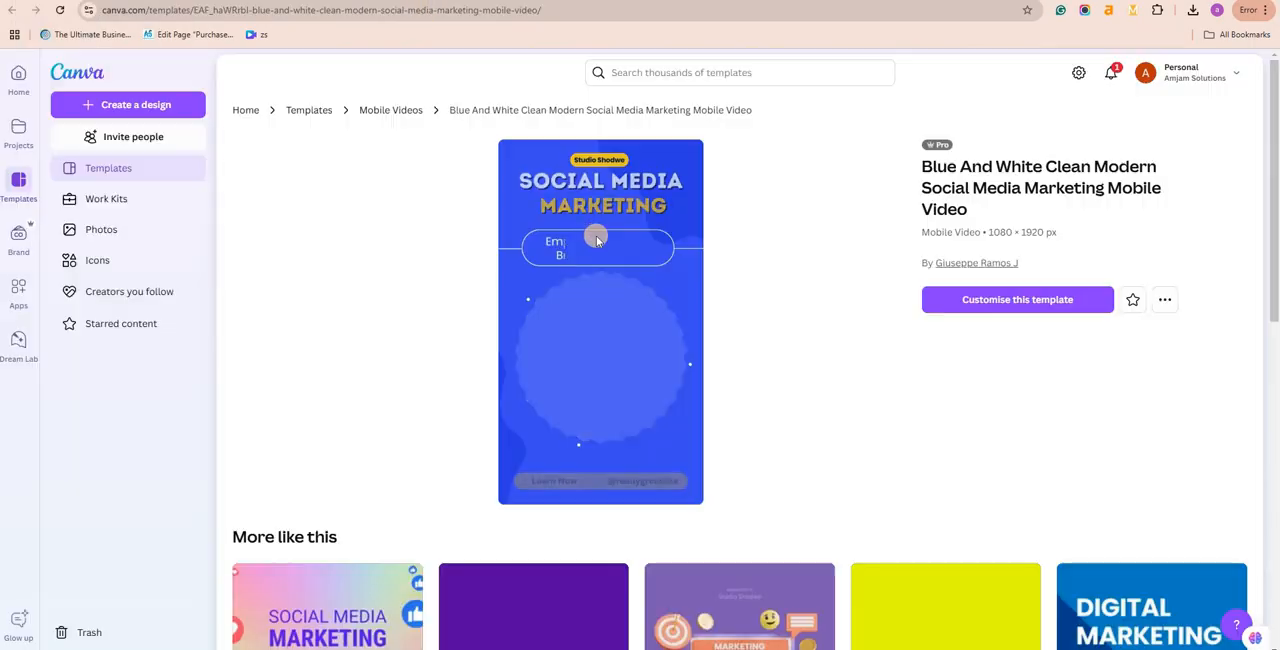
scroll(543, 280, down, 5)
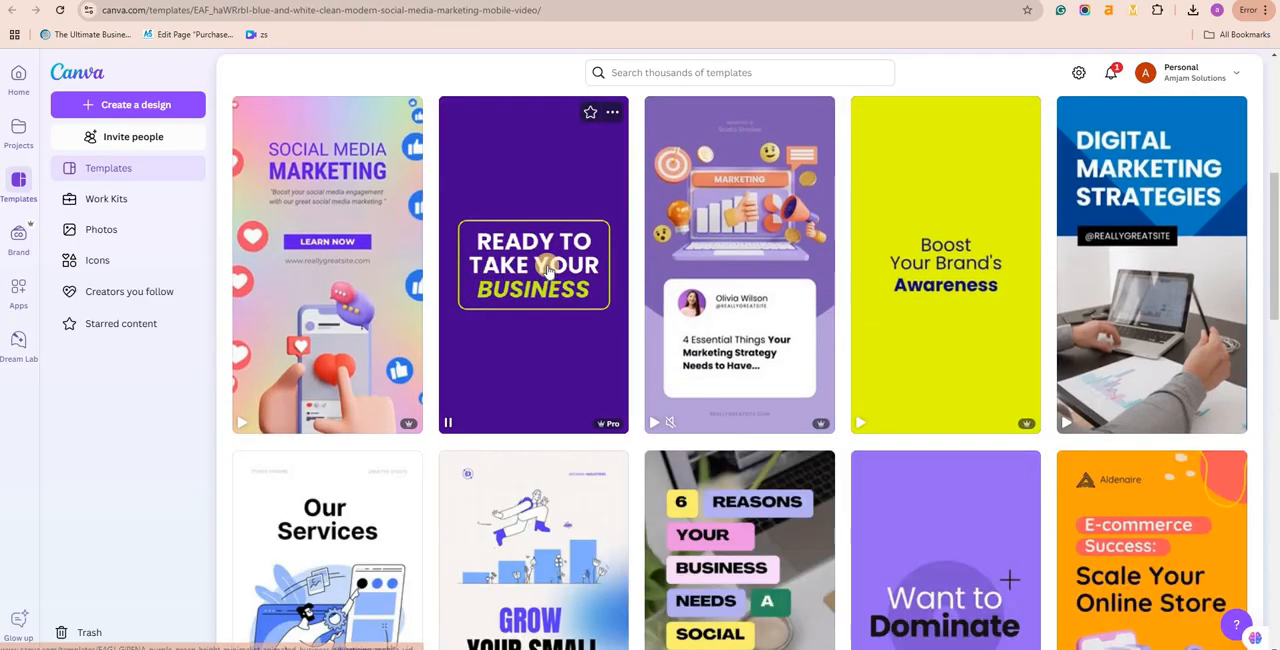
click(549, 268)
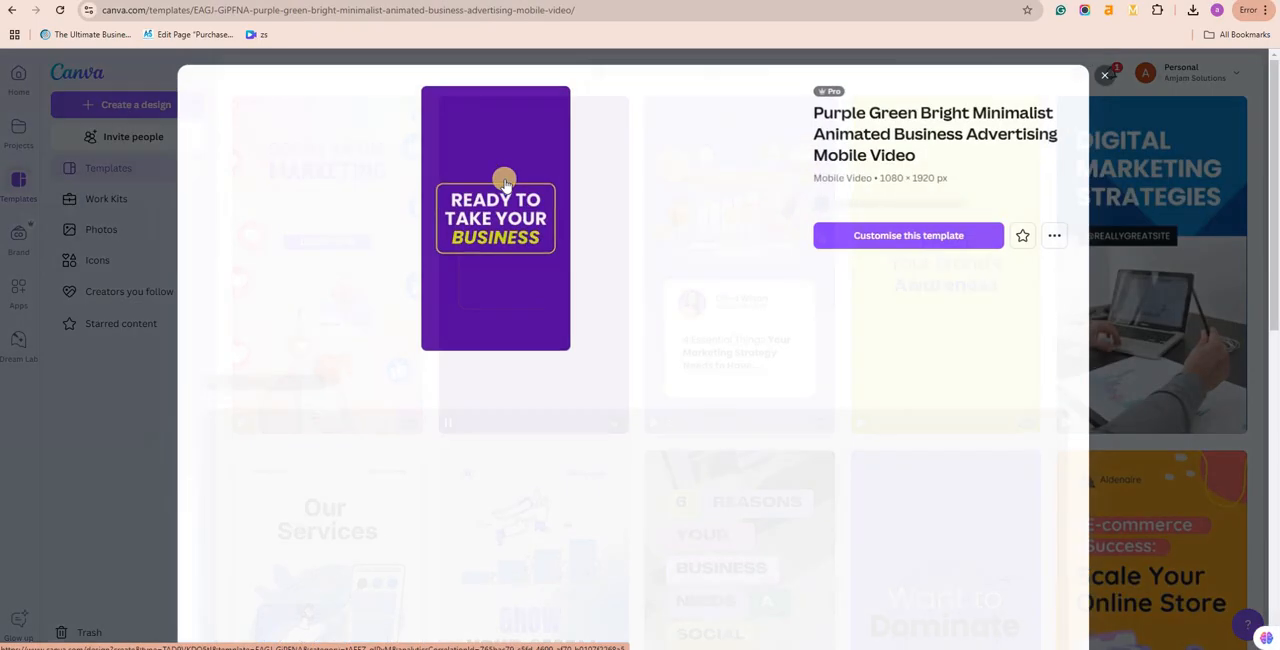
click(893, 246)
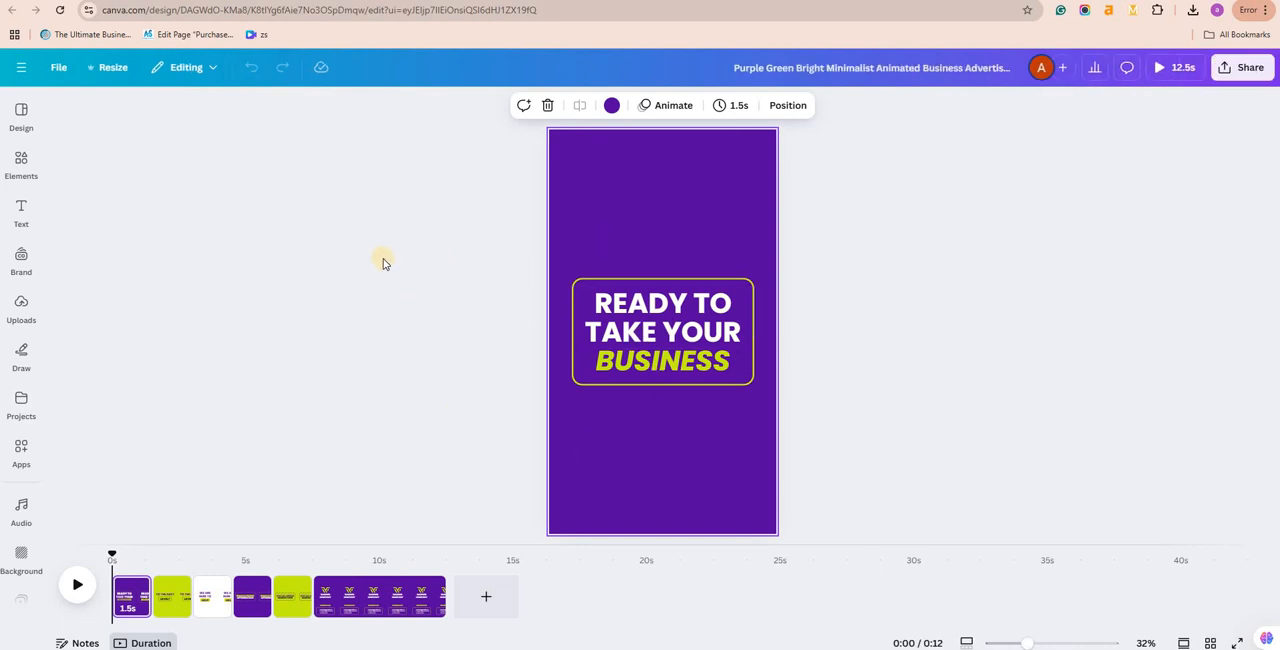
Step: Replace the "READY TO TAKE YOUR" text on page 1 with the placeholder text "DSADASDASDS AF"
click(614, 300)
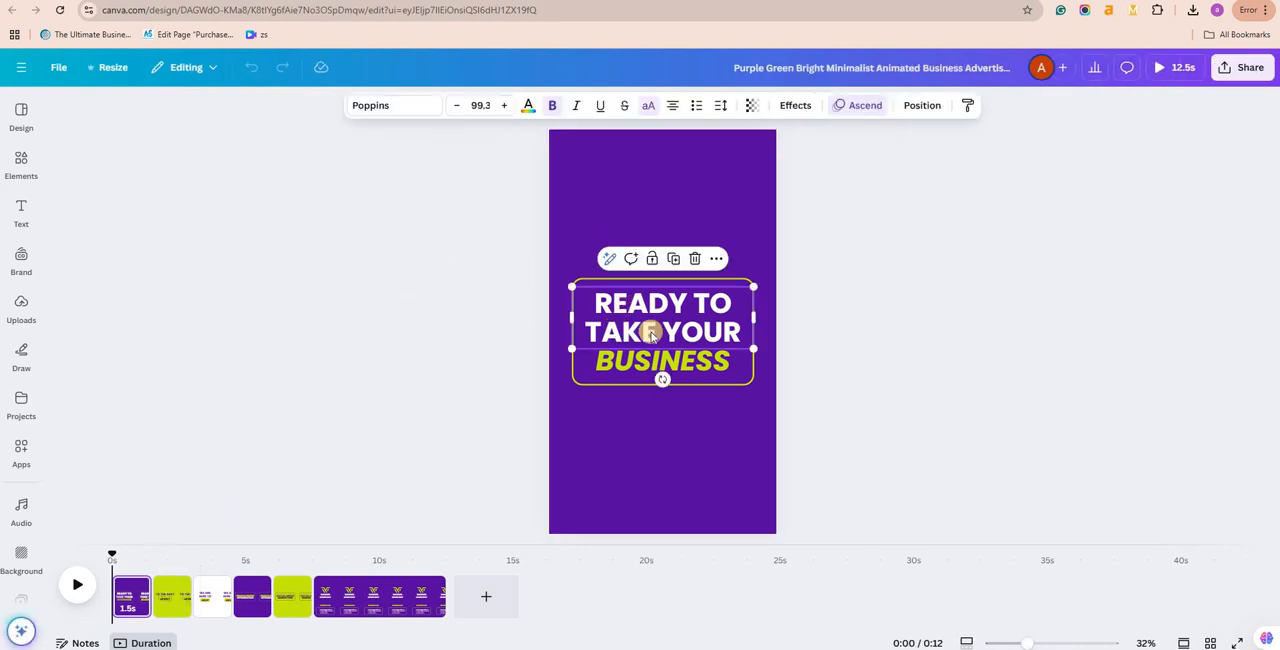
click(677, 350)
text(DSADASDASDS)
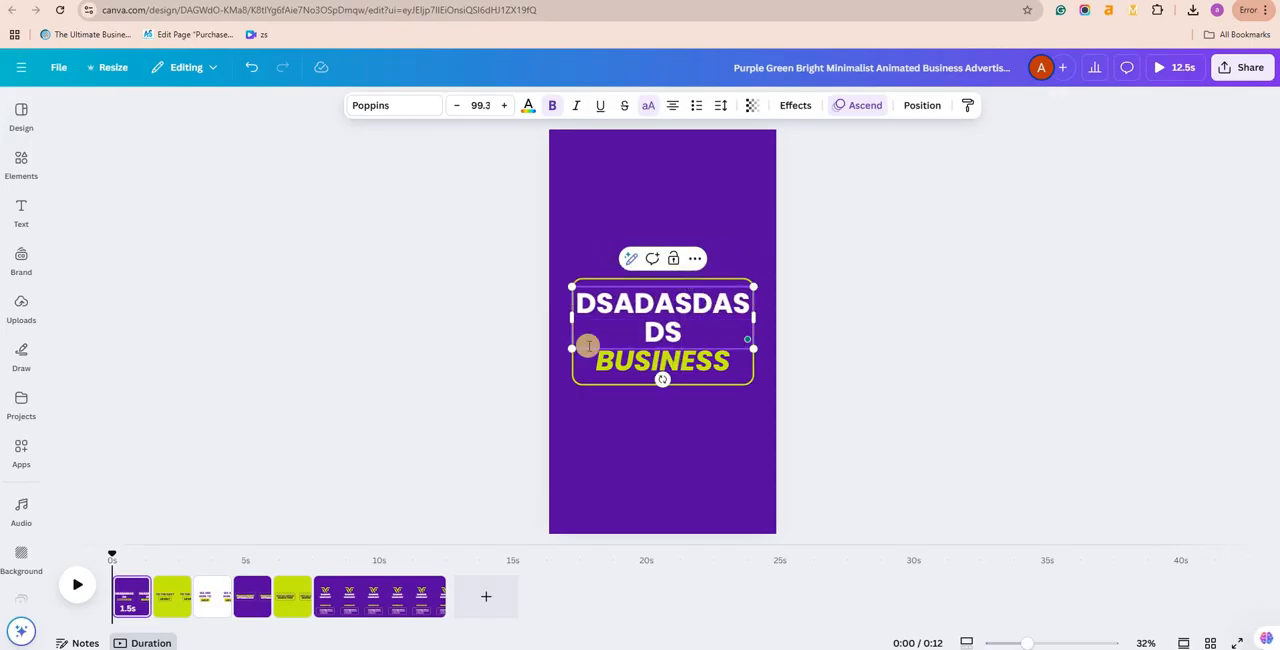
text( AF)
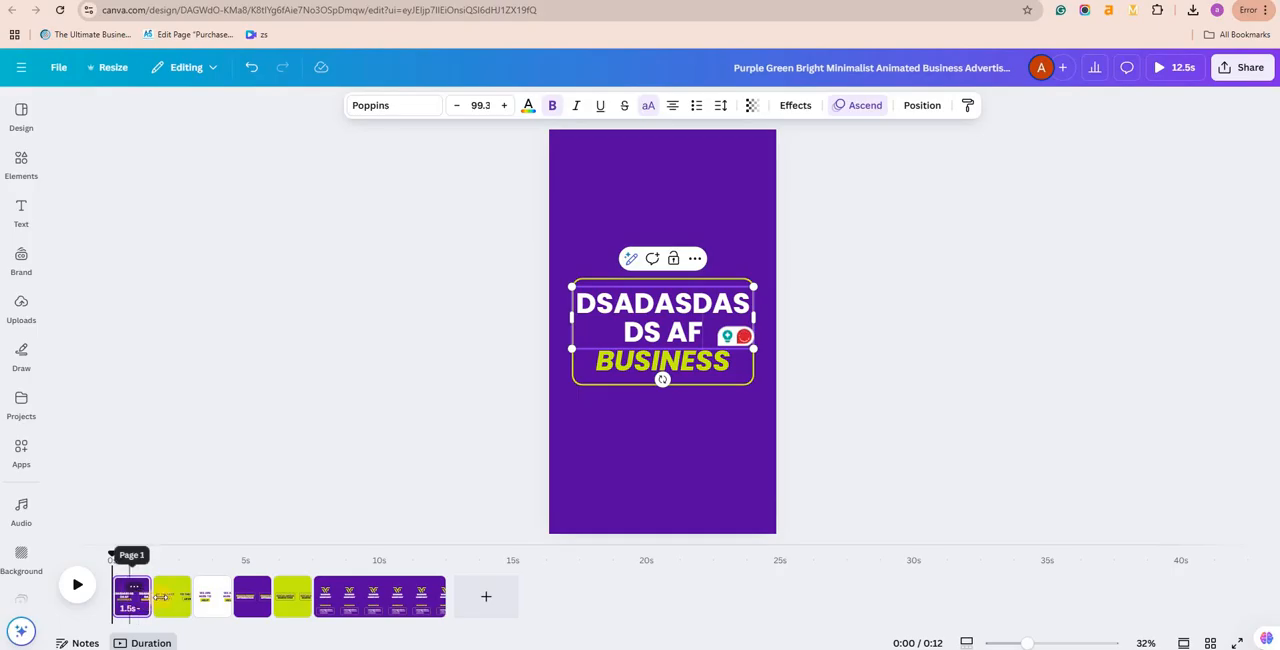
Step: Look through the template's pages in the timeline and in a continuous scroll view
click(172, 597)
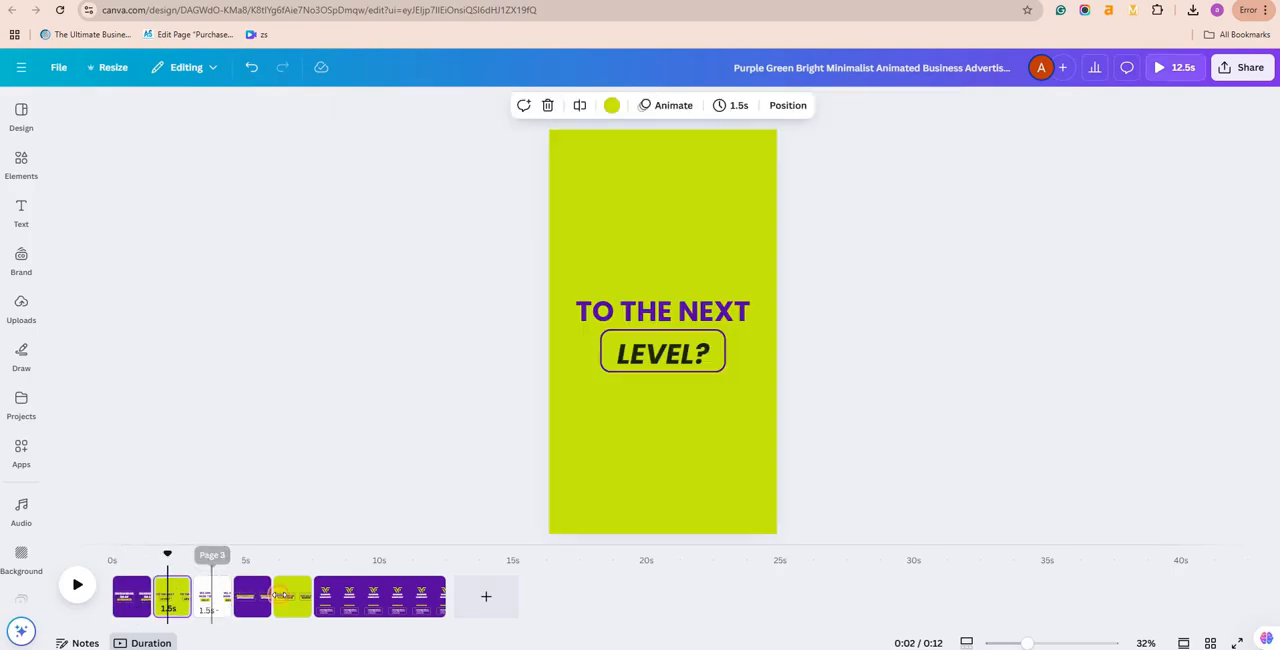
click(214, 587)
click(306, 598)
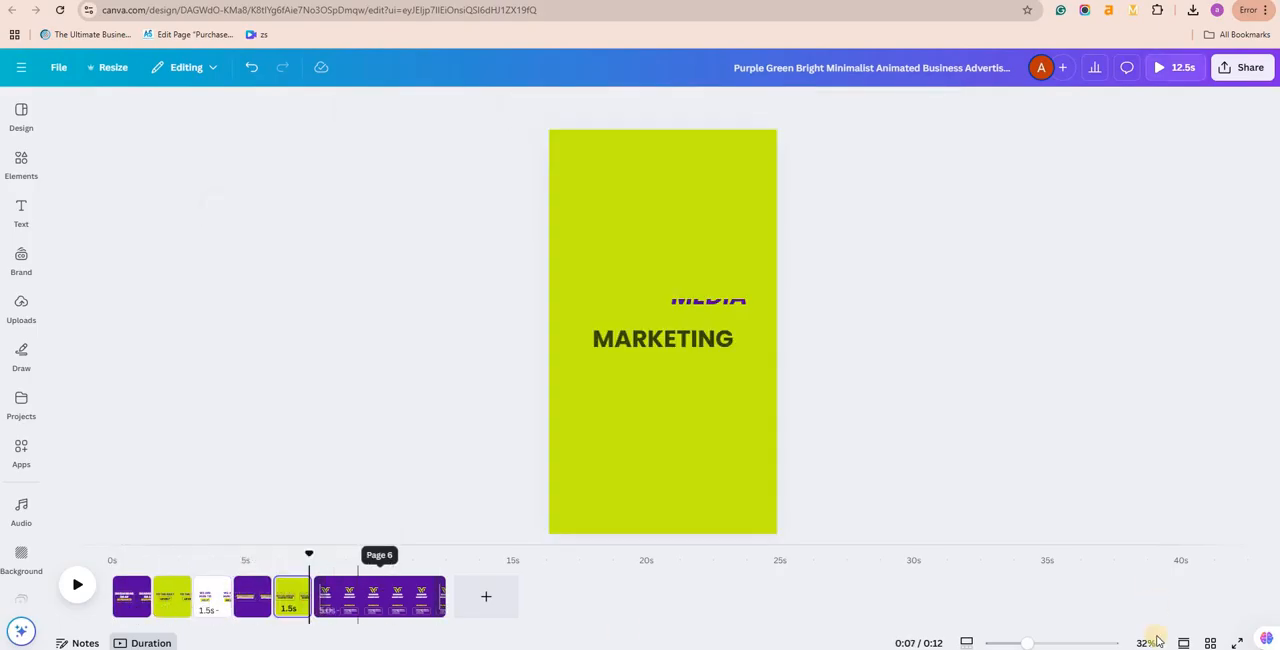
click(1184, 643)
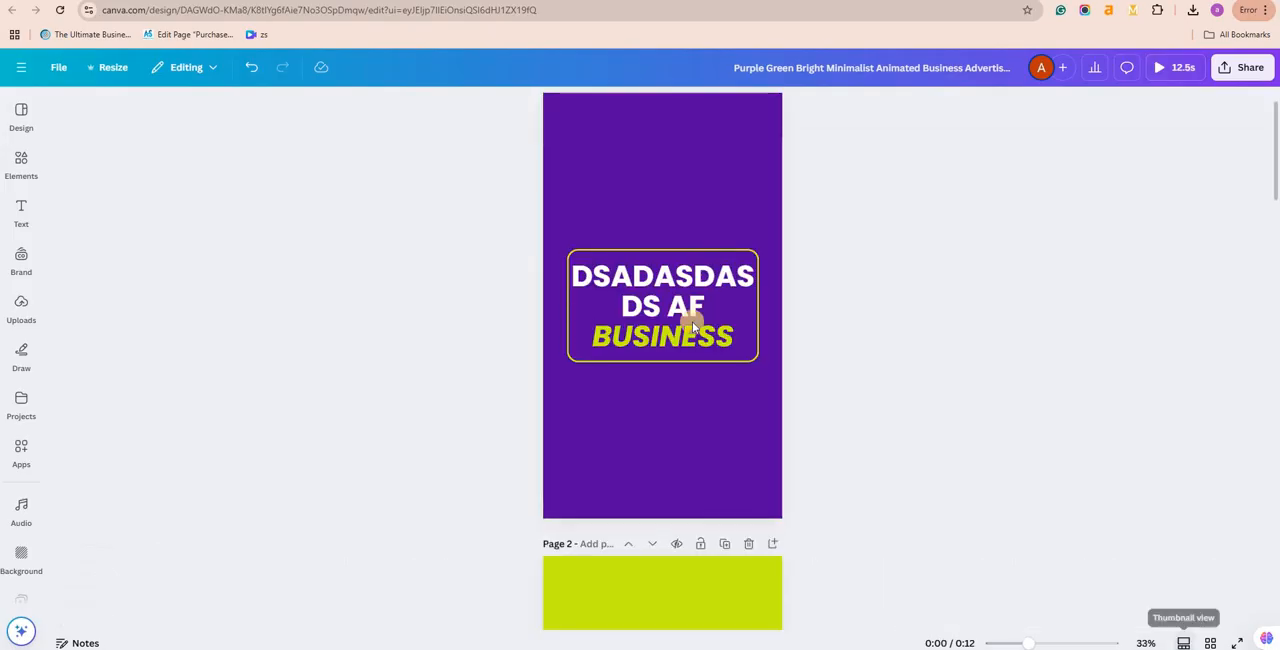
scroll(692, 339, down, 6)
scroll(692, 339, down, 12)
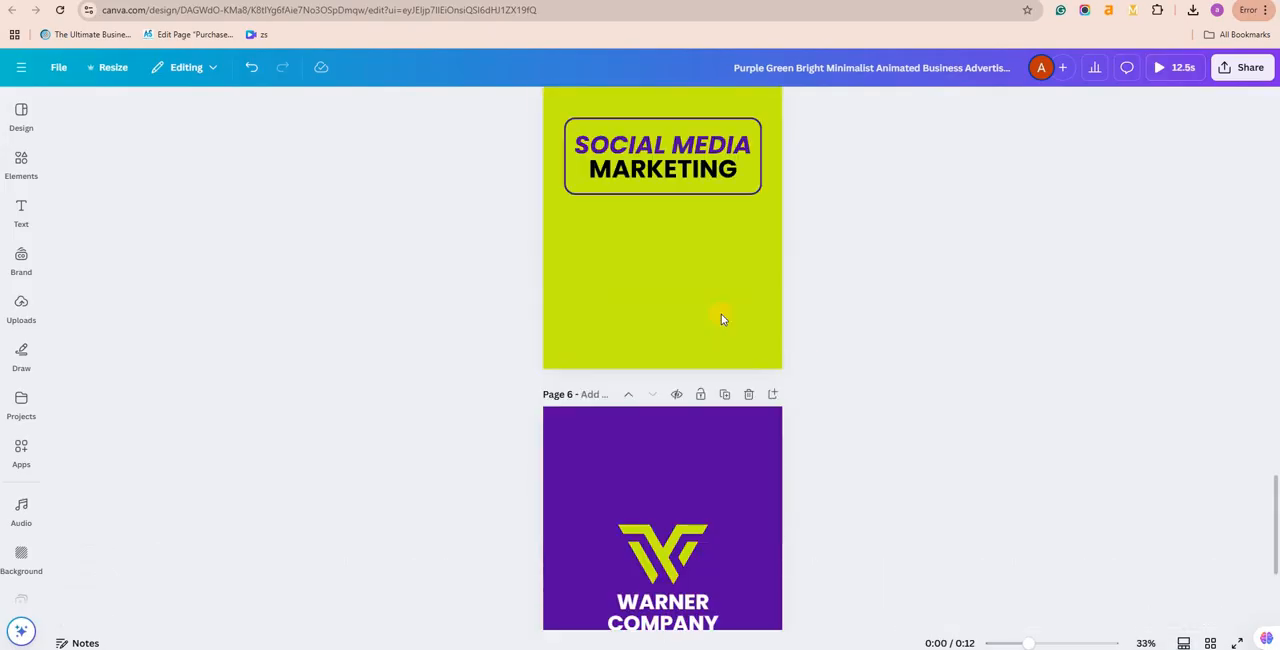
scroll(554, 354, up, 2)
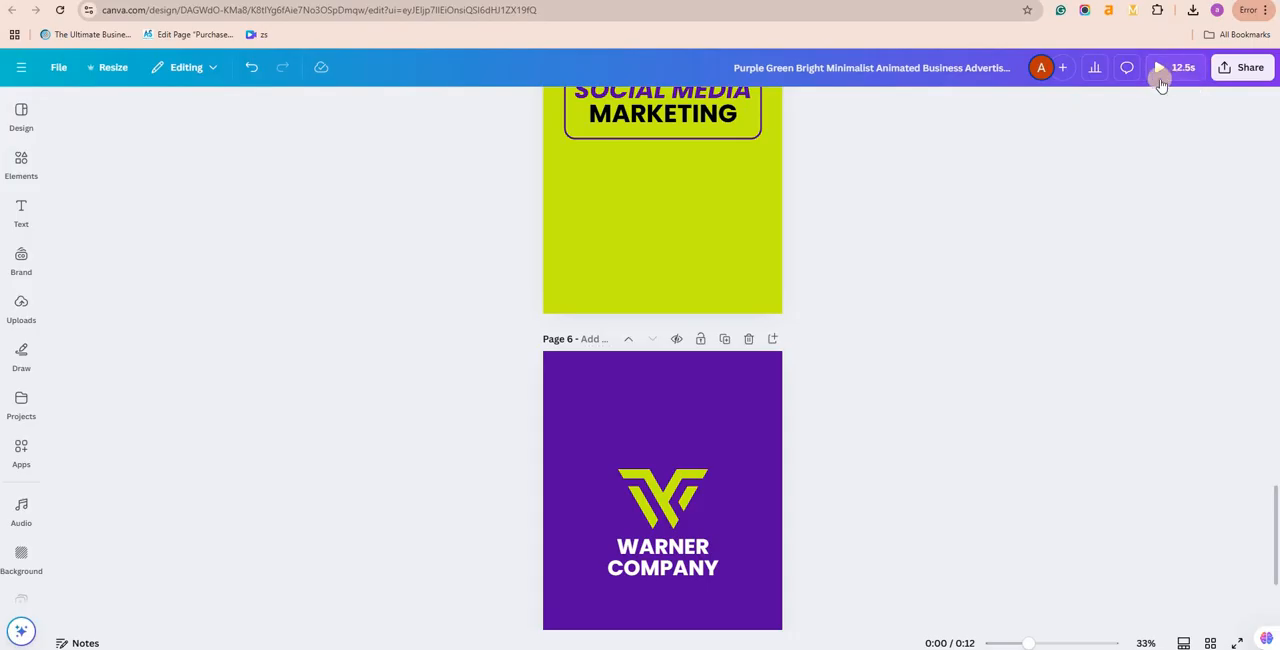
scroll(1100, 115, up, 14)
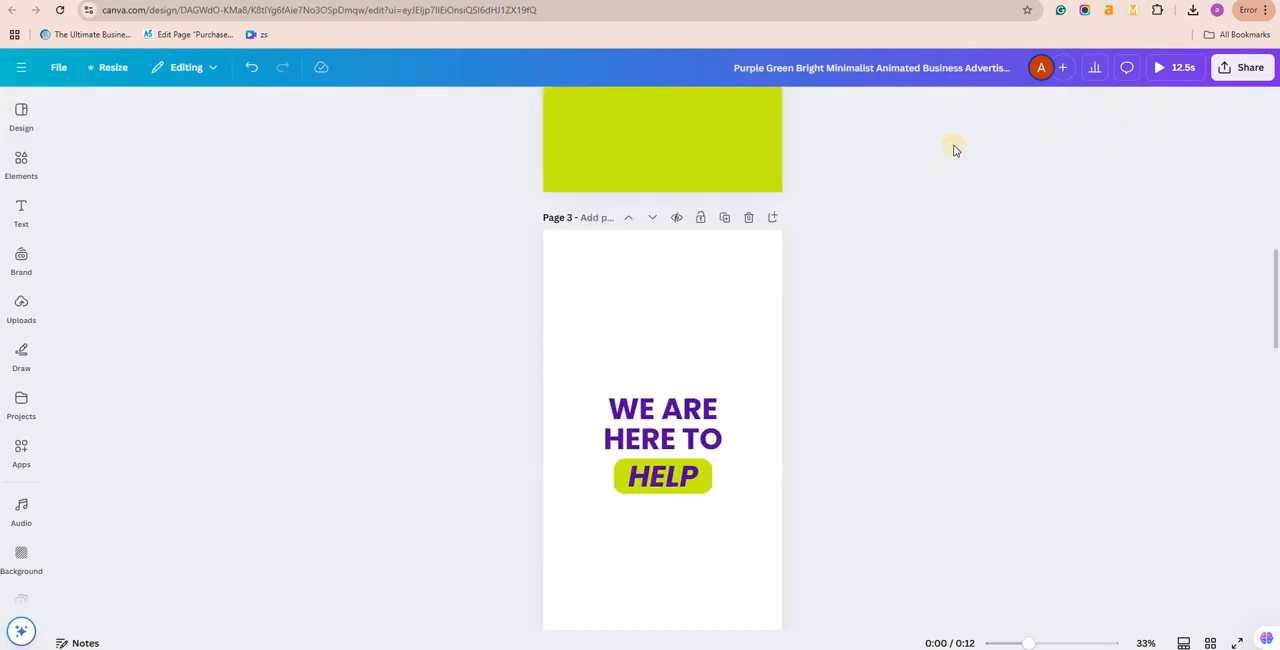
scroll(760, 180, up, 4)
Step: Select each page in turn from page 1 to page 6, then page 5 again, and check its duration
click(750, 165)
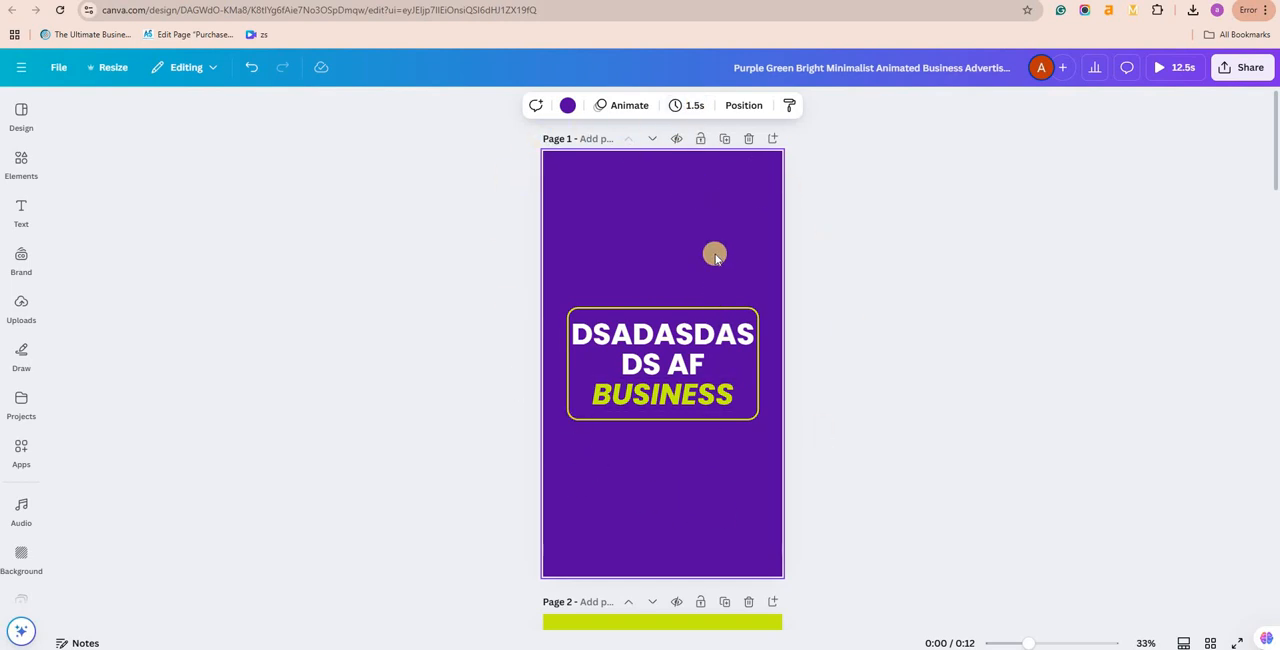
scroll(711, 460, down, 2)
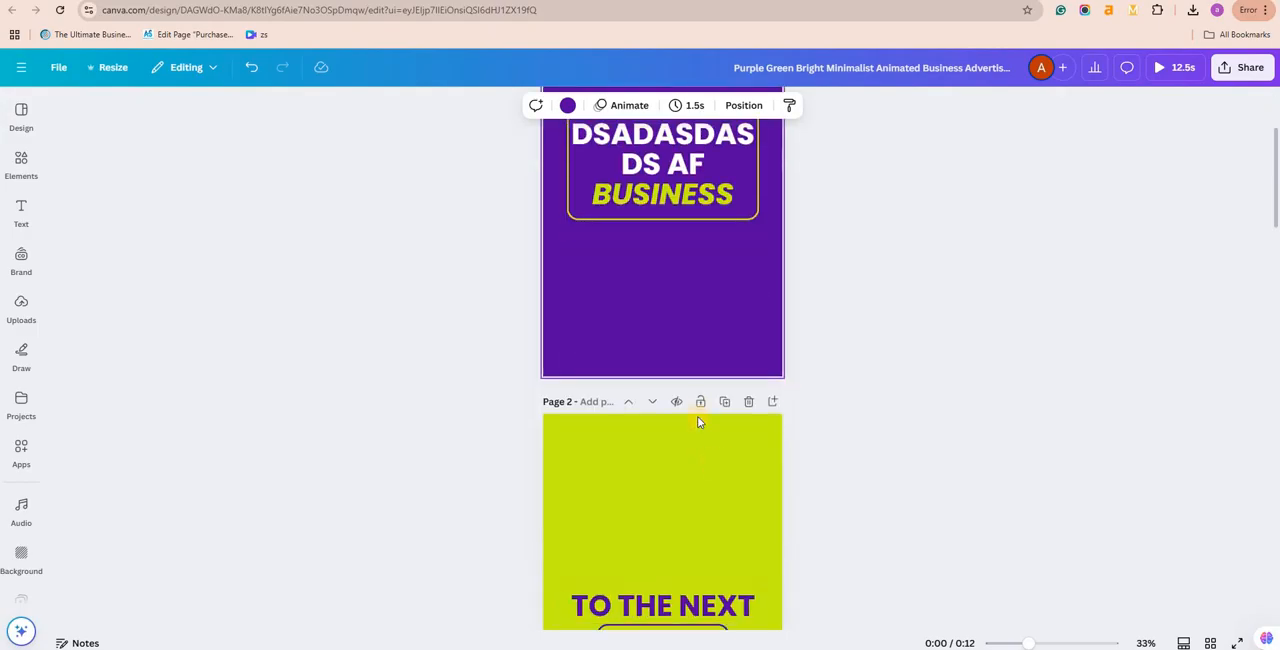
click(705, 424)
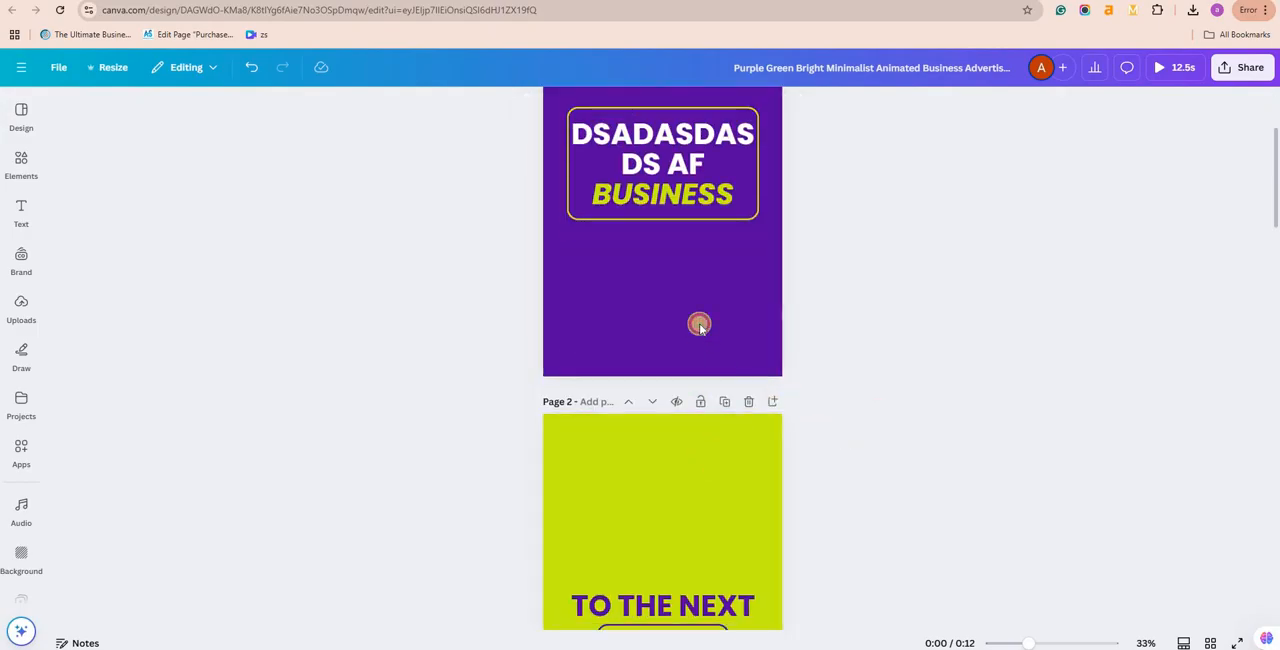
scroll(709, 306, down, 1)
scroll(706, 200, down, 1)
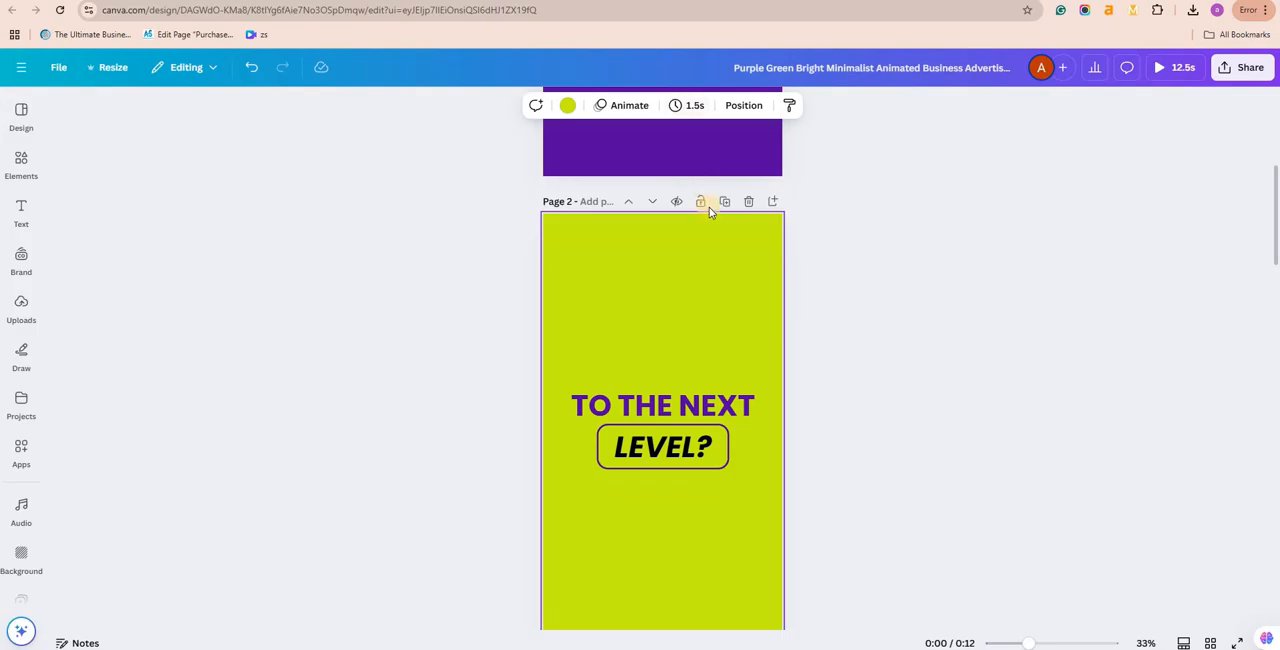
scroll(709, 207, down, 6)
scroll(737, 197, up, 1)
click(743, 366)
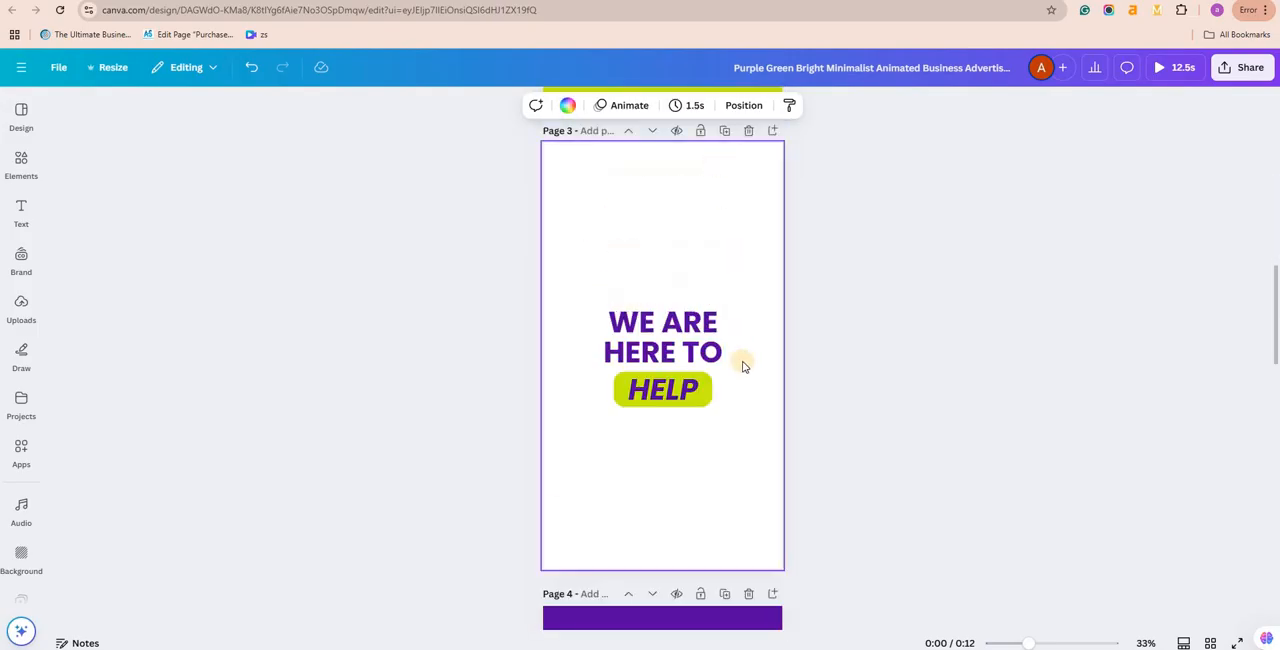
scroll(740, 400, down, 2)
click(723, 391)
scroll(719, 375, down, 3)
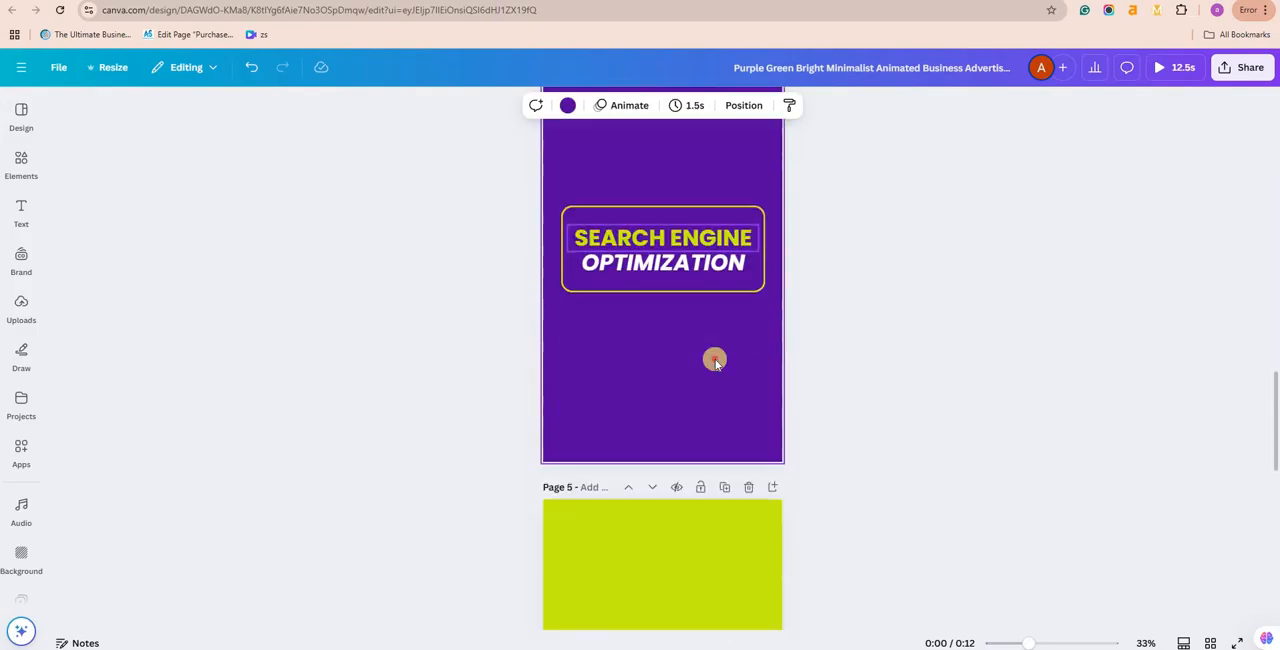
scroll(715, 361, down, 2)
click(720, 407)
scroll(700, 280, down, 5)
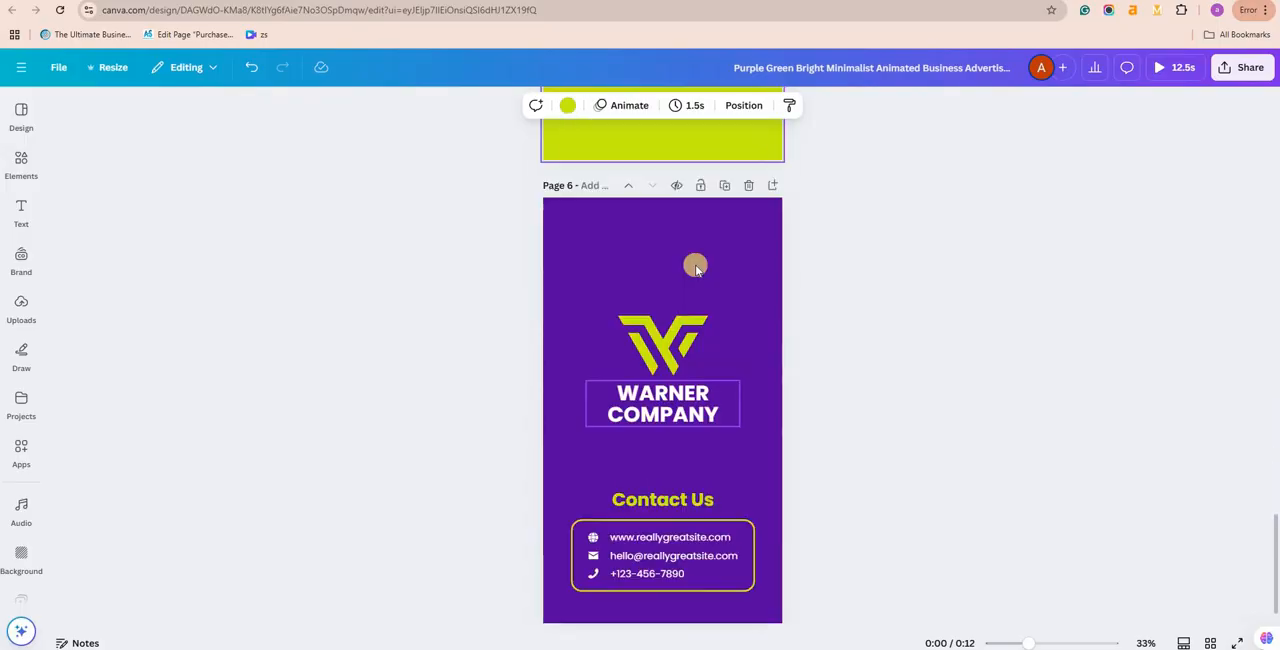
click(695, 266)
scroll(694, 183, down, 1)
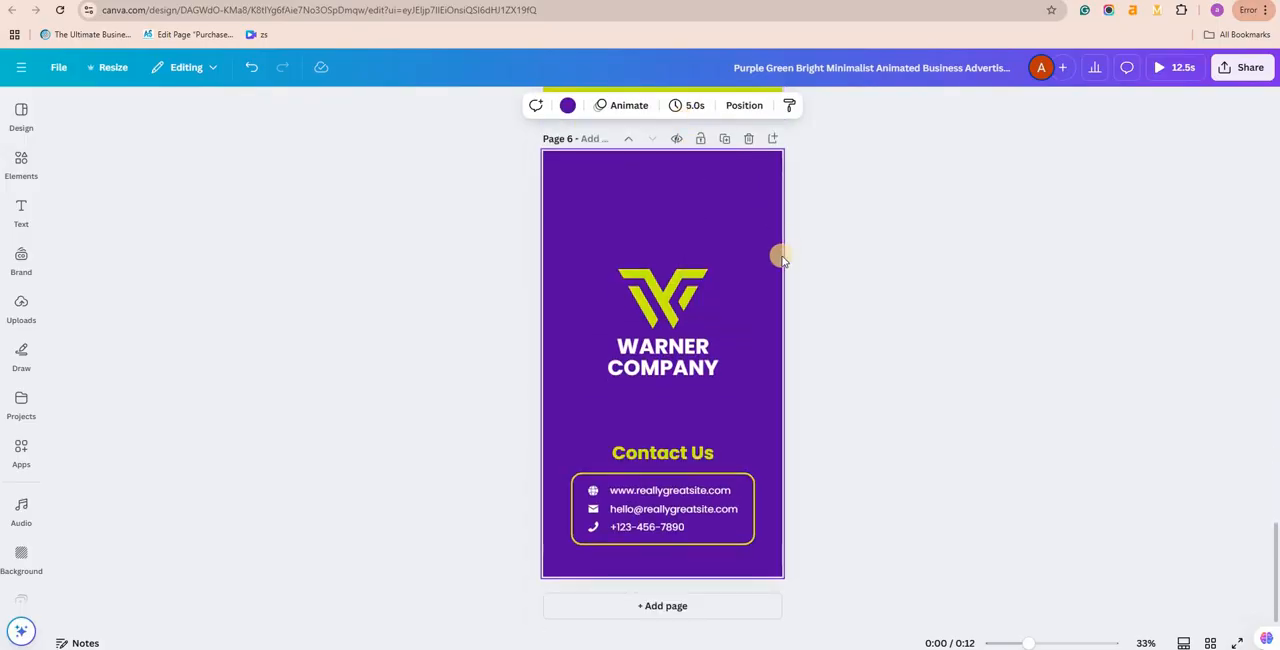
scroll(766, 181, up, 3)
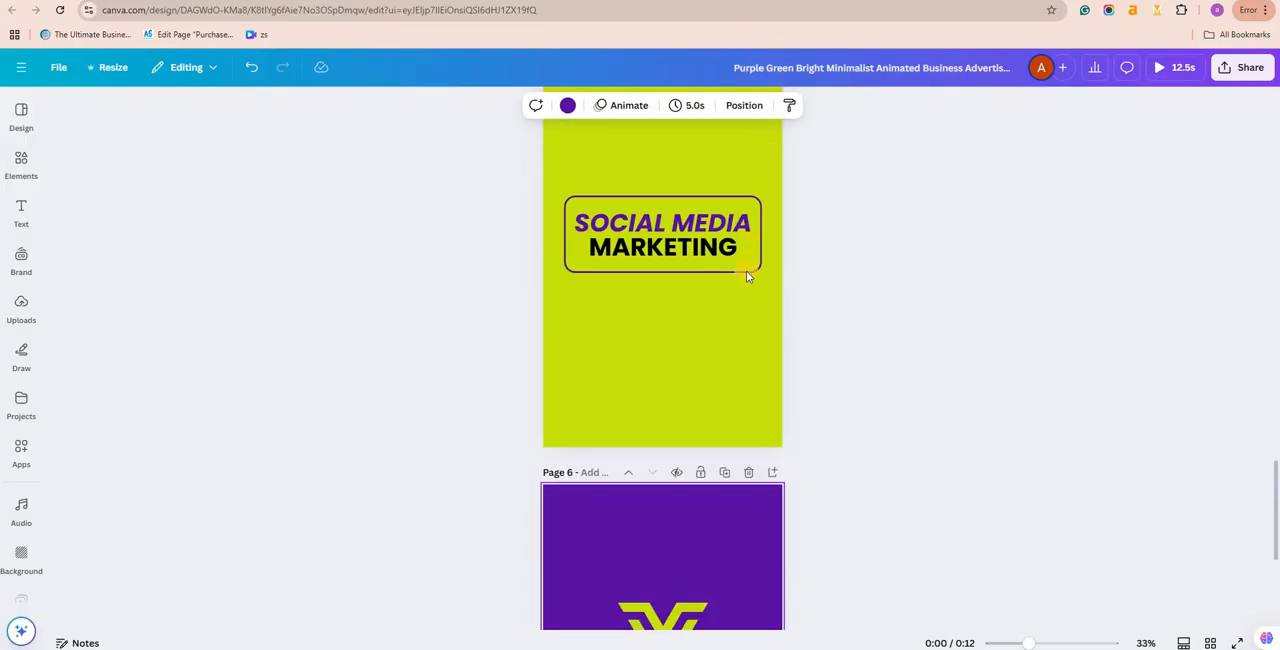
click(755, 139)
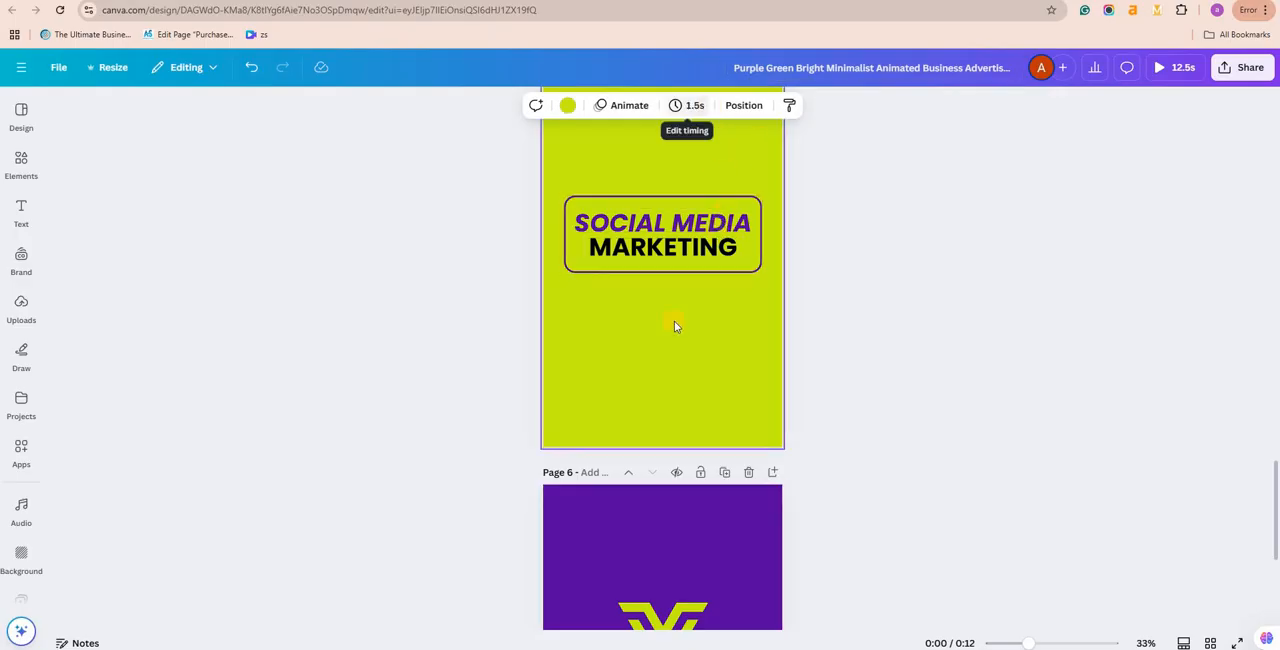
Step: Play the preview of the whole video, then close it and go back to page 1
scroll(670, 314, down, 2)
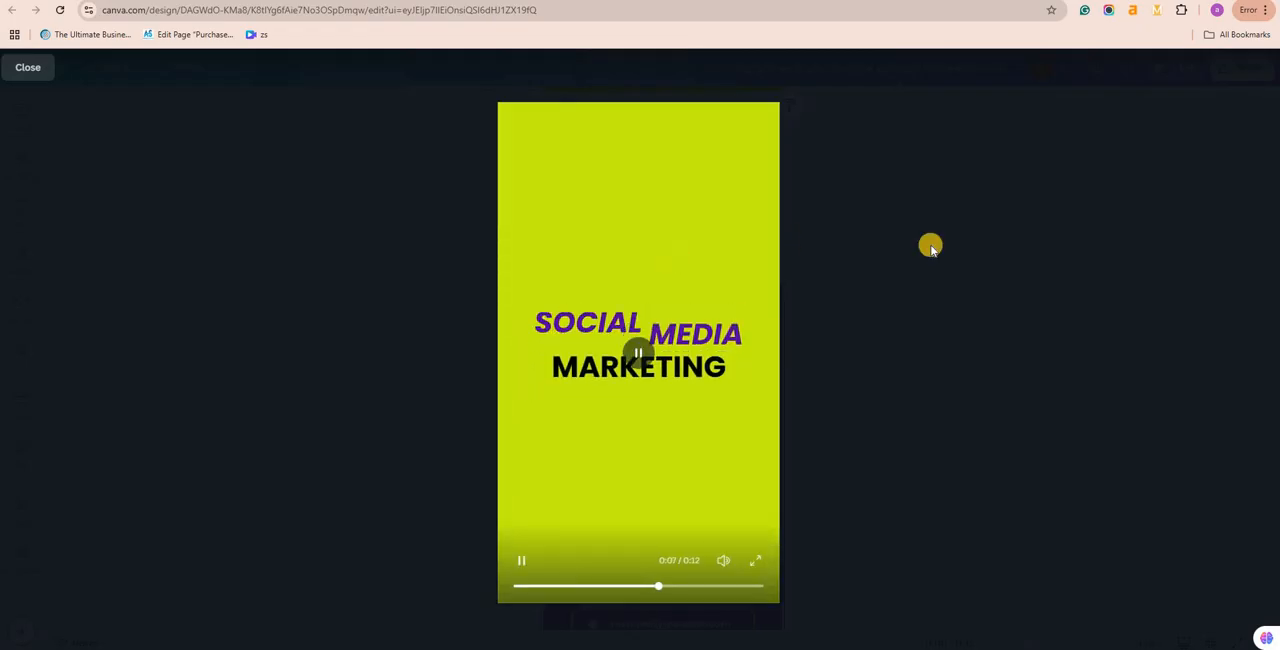
key(Escape)
scroll(720, 286, up, 10)
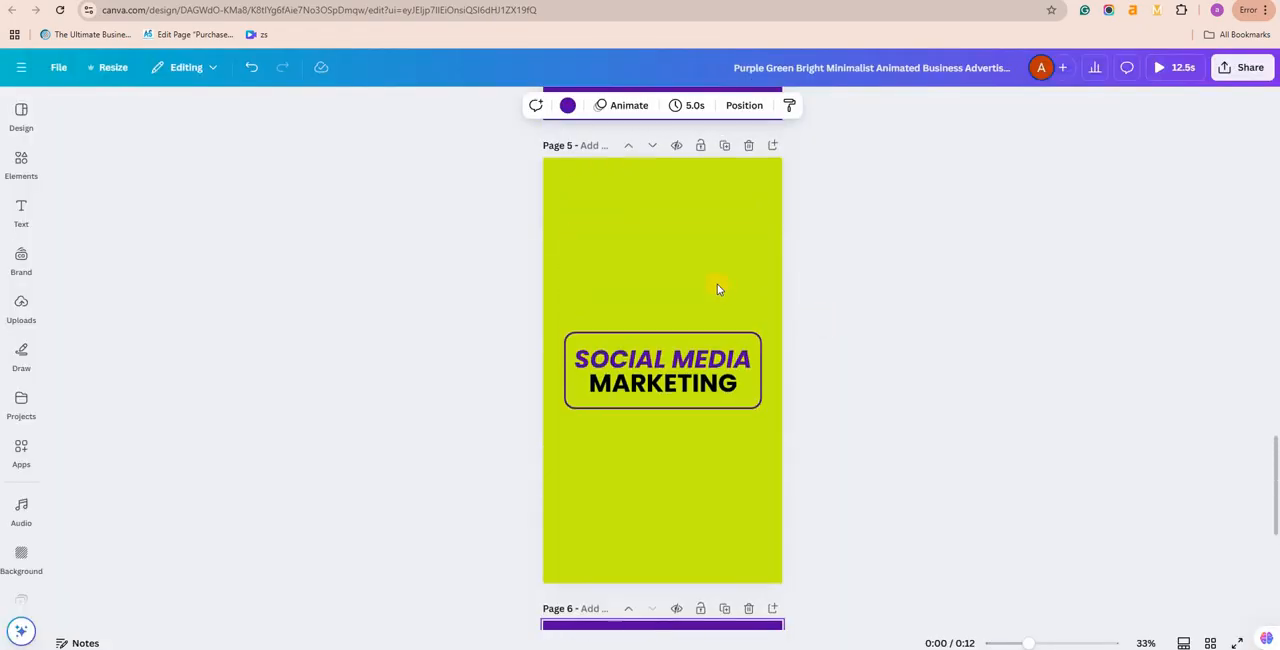
scroll(636, 248, up, 15)
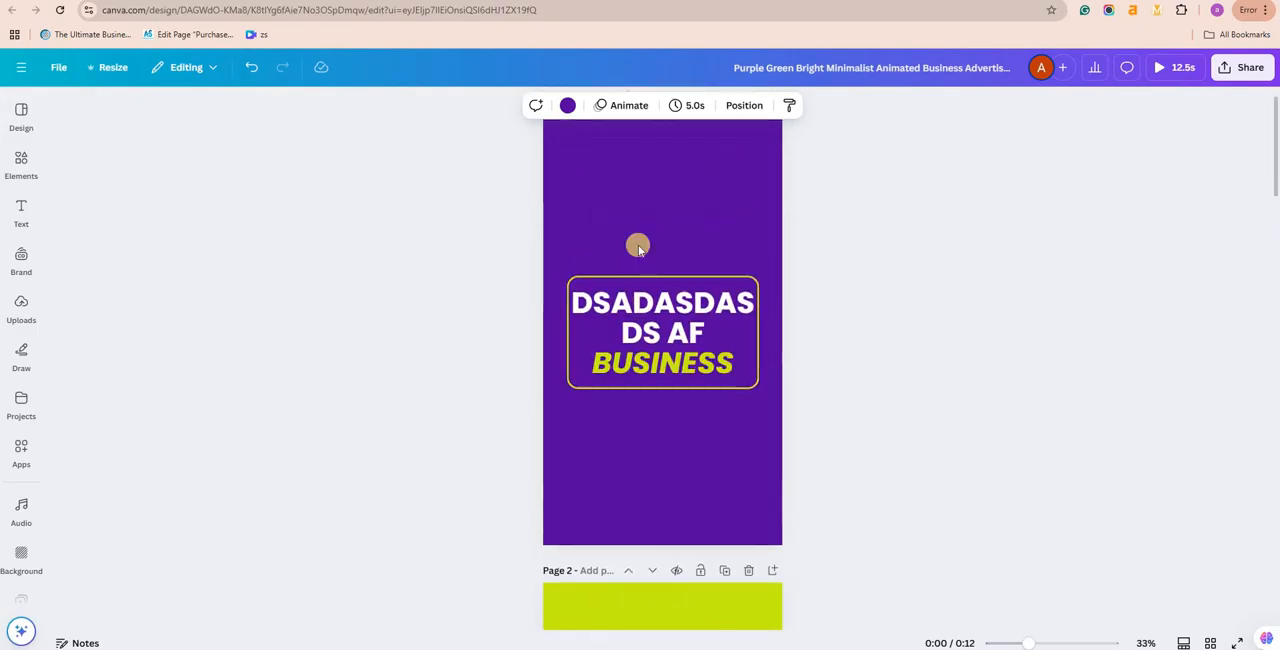
Step: Set the duration of page 3, "WE ARE HERE TO HELP", to 4.5 seconds without applying it to all pages
scroll(1000, 215, down, 5)
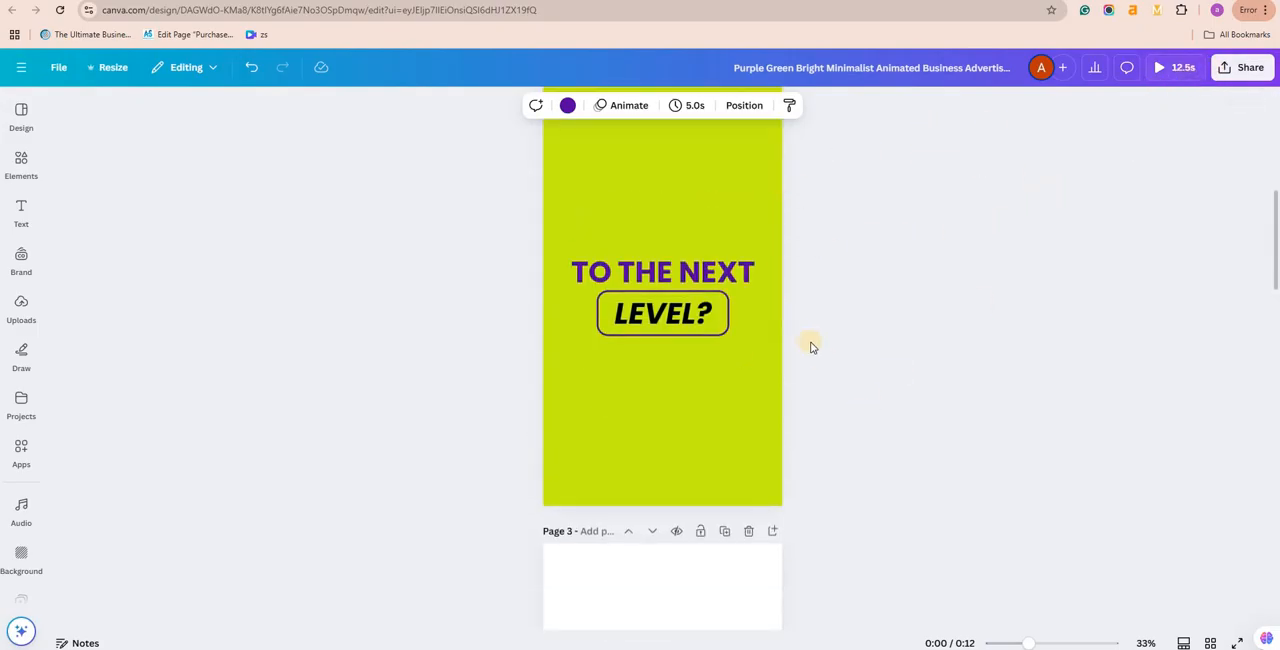
scroll(700, 348, down, 3)
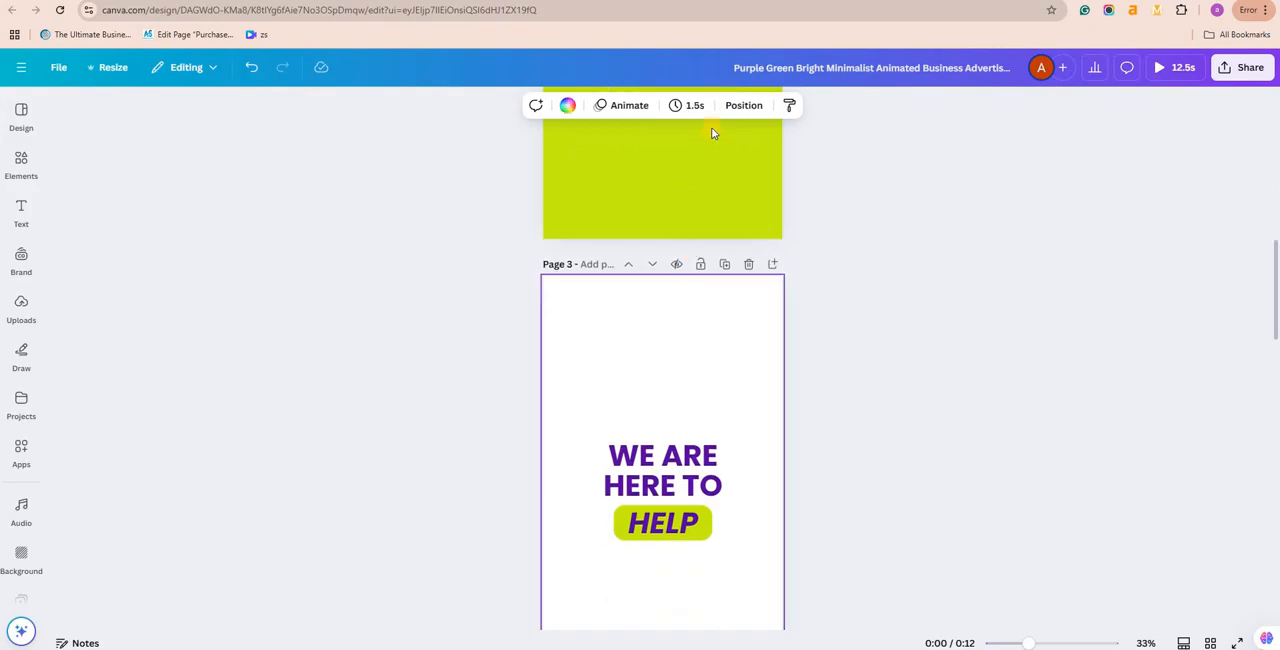
click(693, 106)
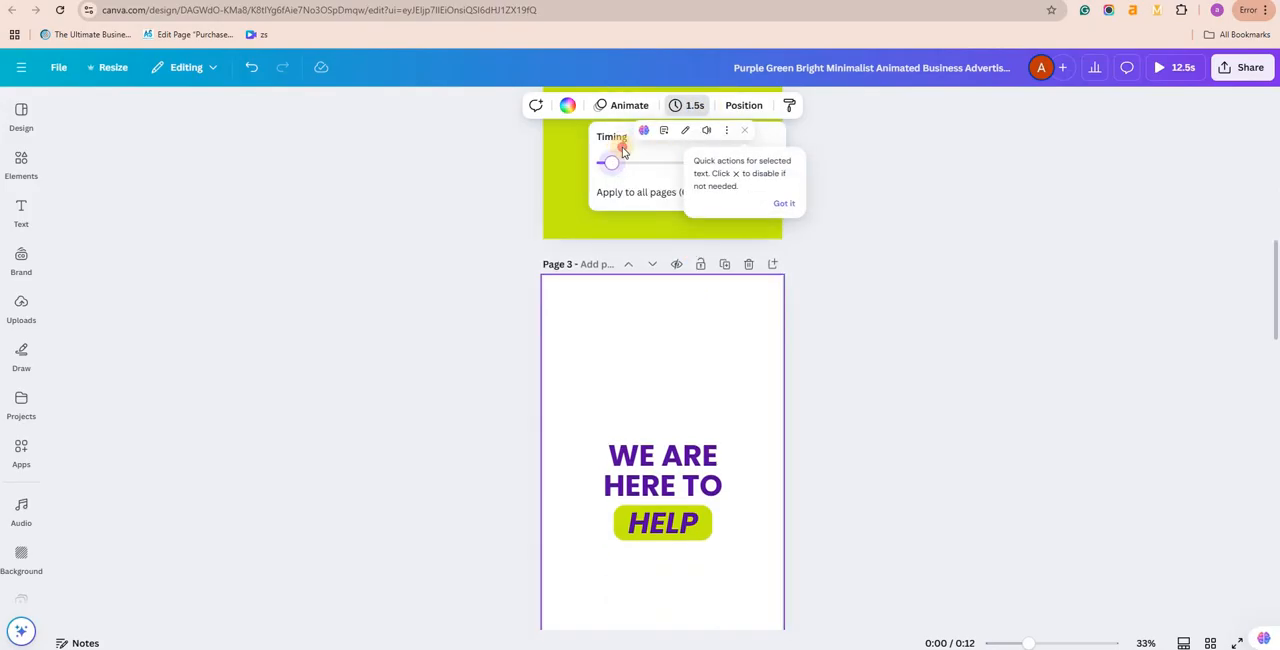
click(621, 156)
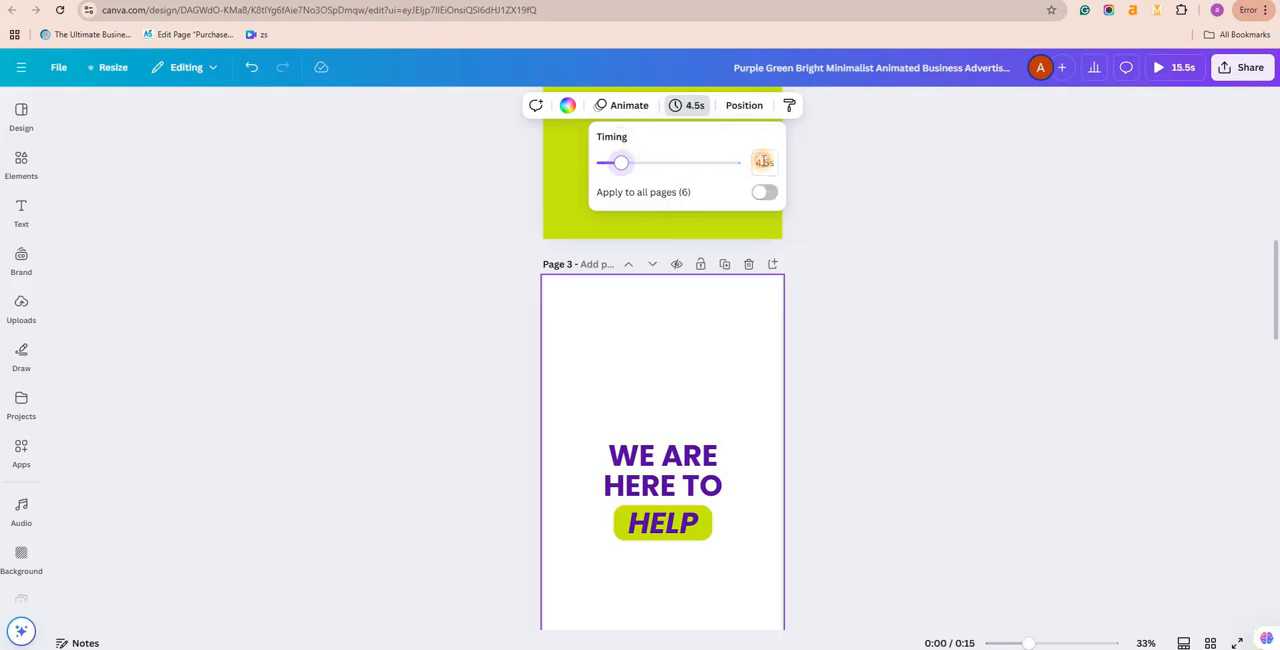
click(764, 161)
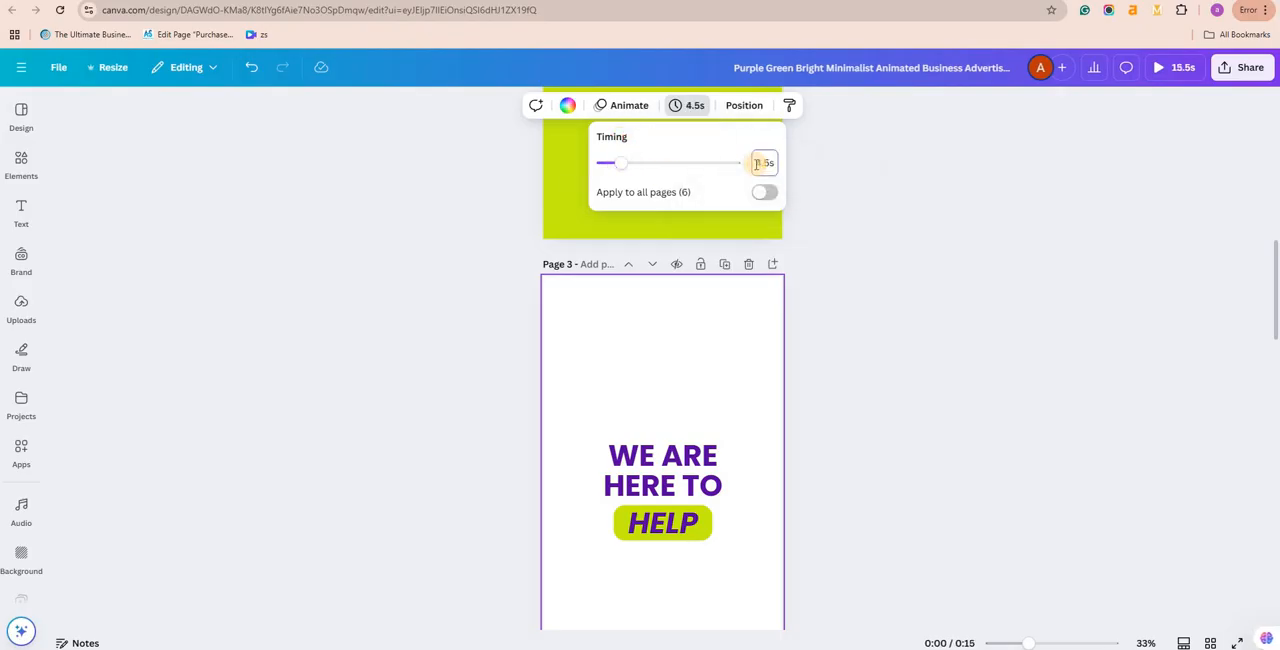
click(889, 174)
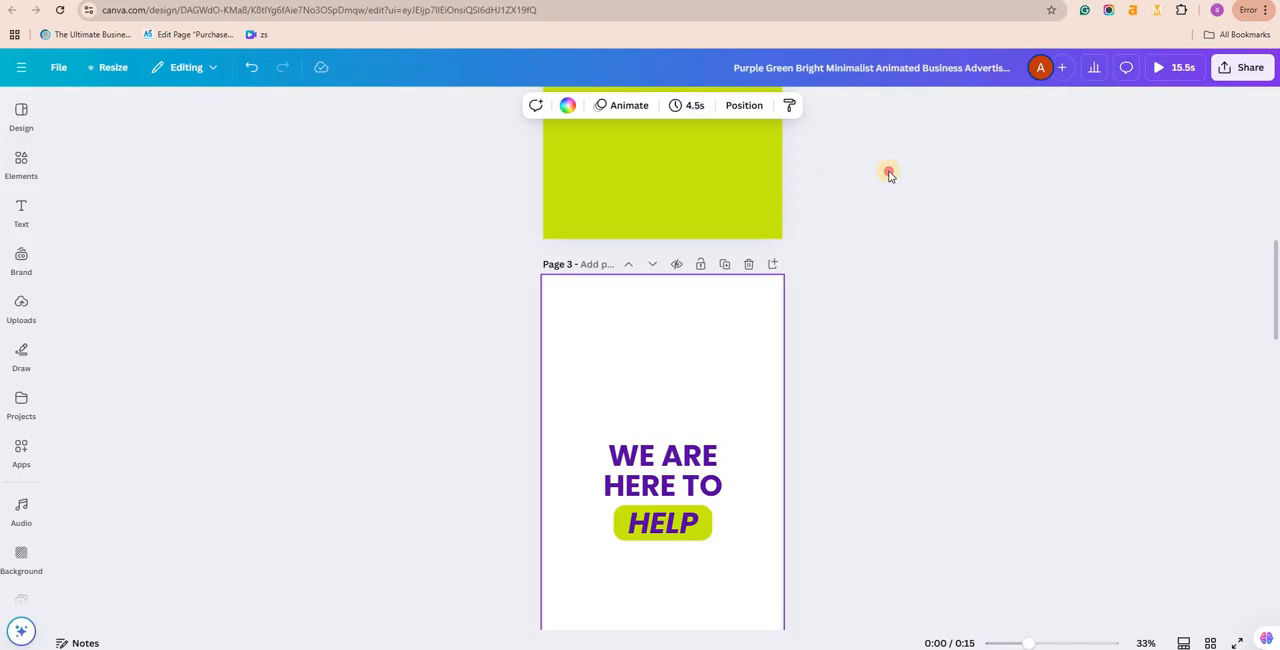
Step: Set the duration of page 3, "WE ARE HERE TO HELP", to 5.0 seconds for that page only
click(715, 307)
click(687, 105)
click(764, 161)
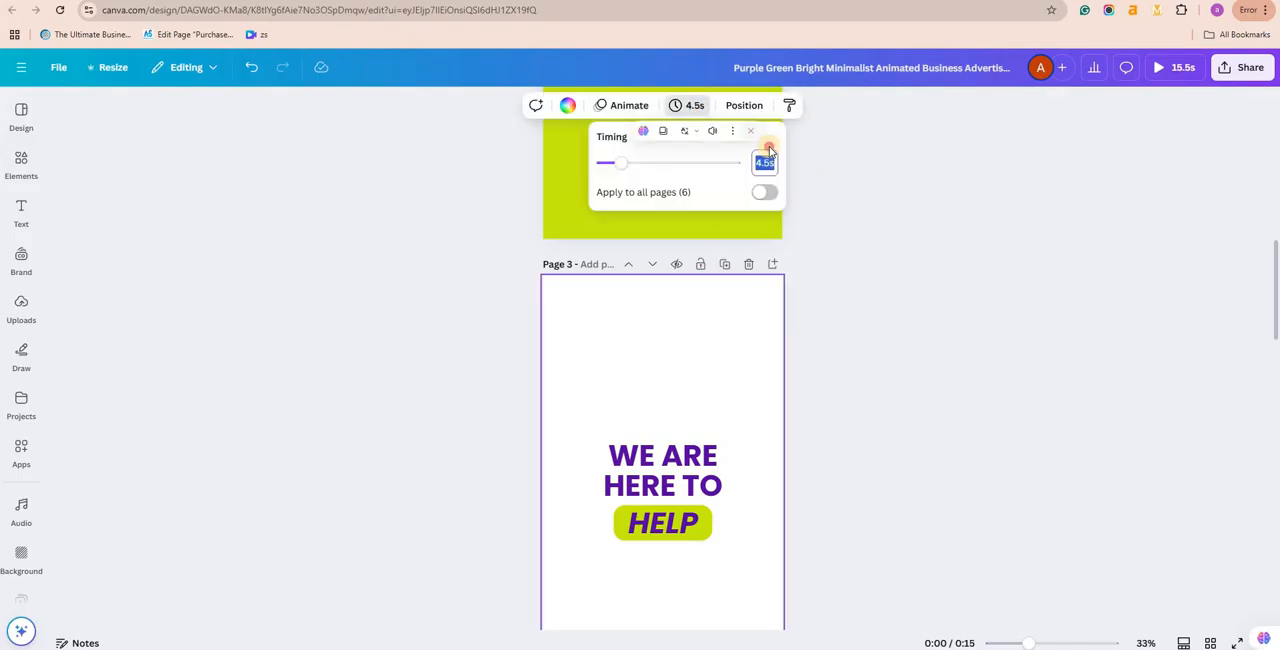
click(765, 165)
double_click(765, 166)
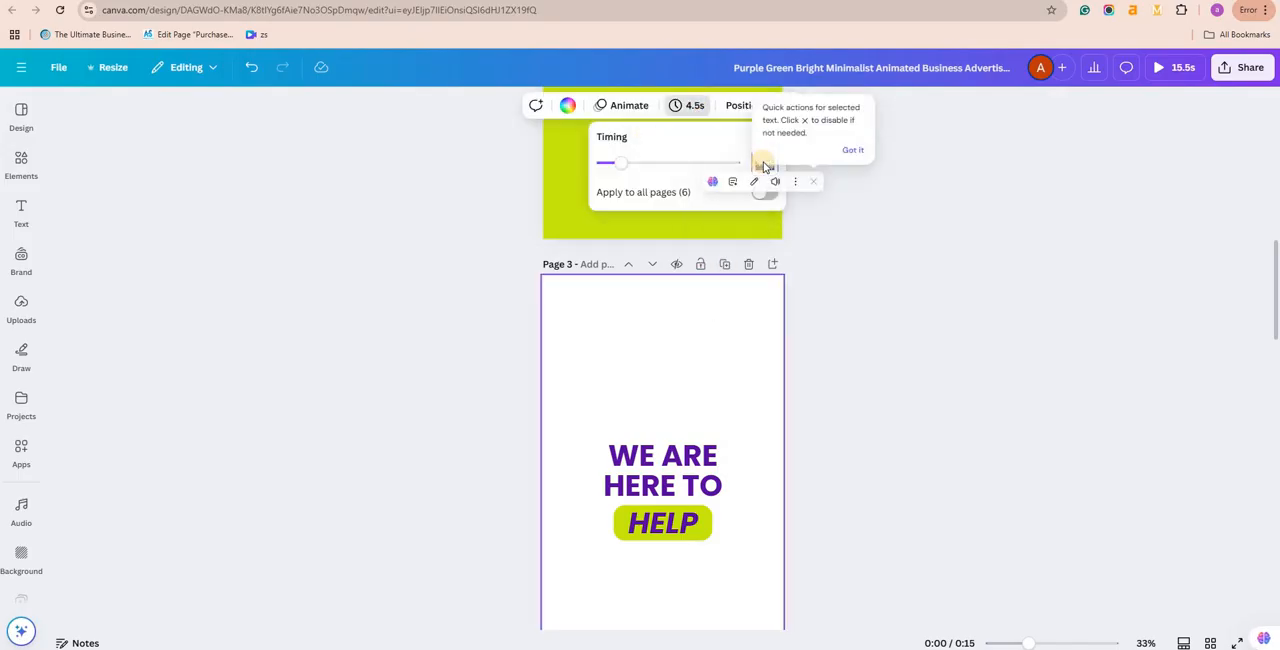
text(3)
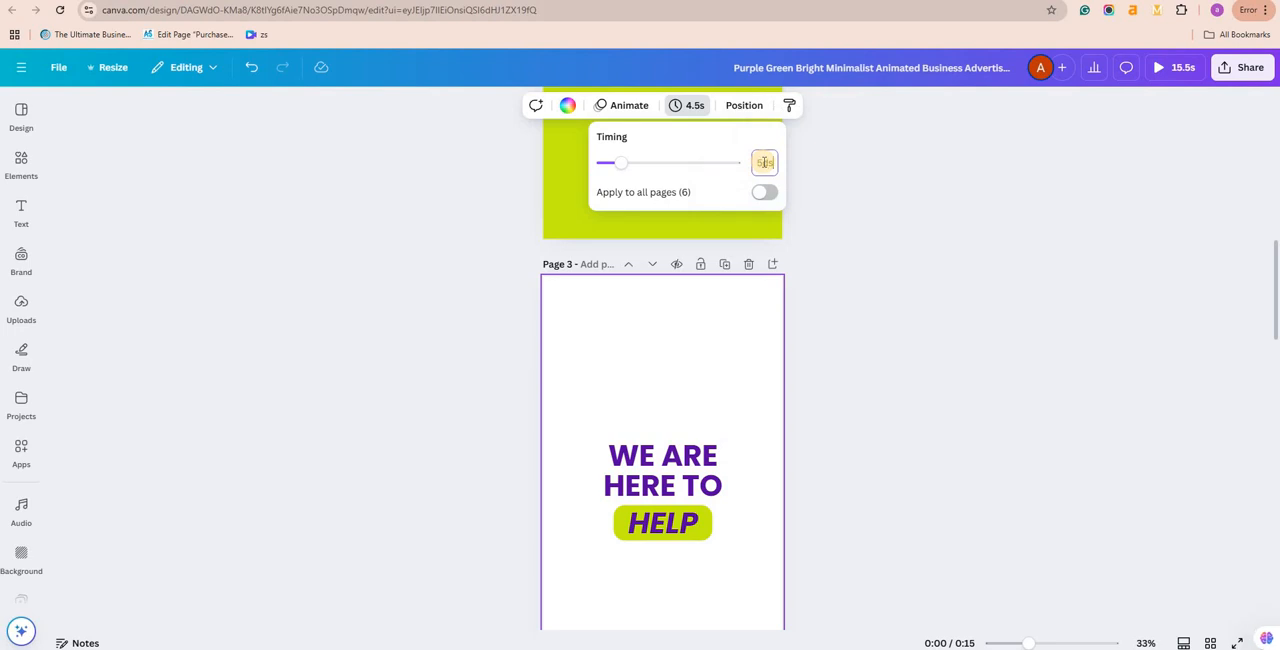
key(Return)
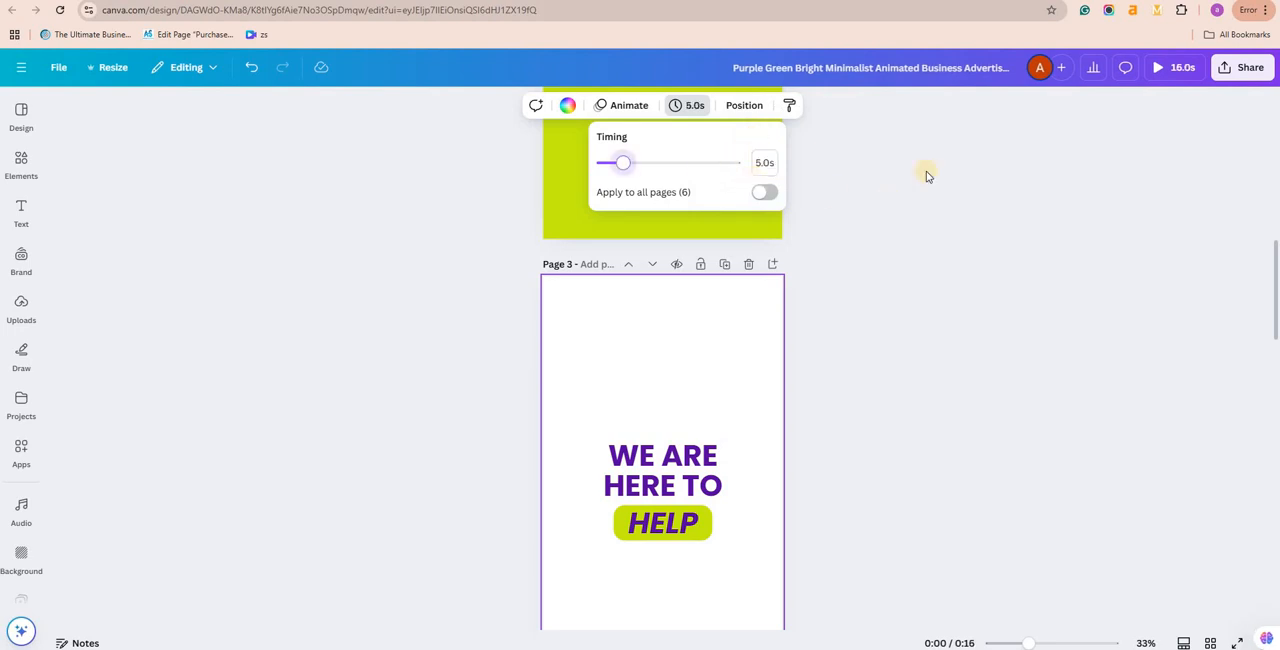
click(1168, 100)
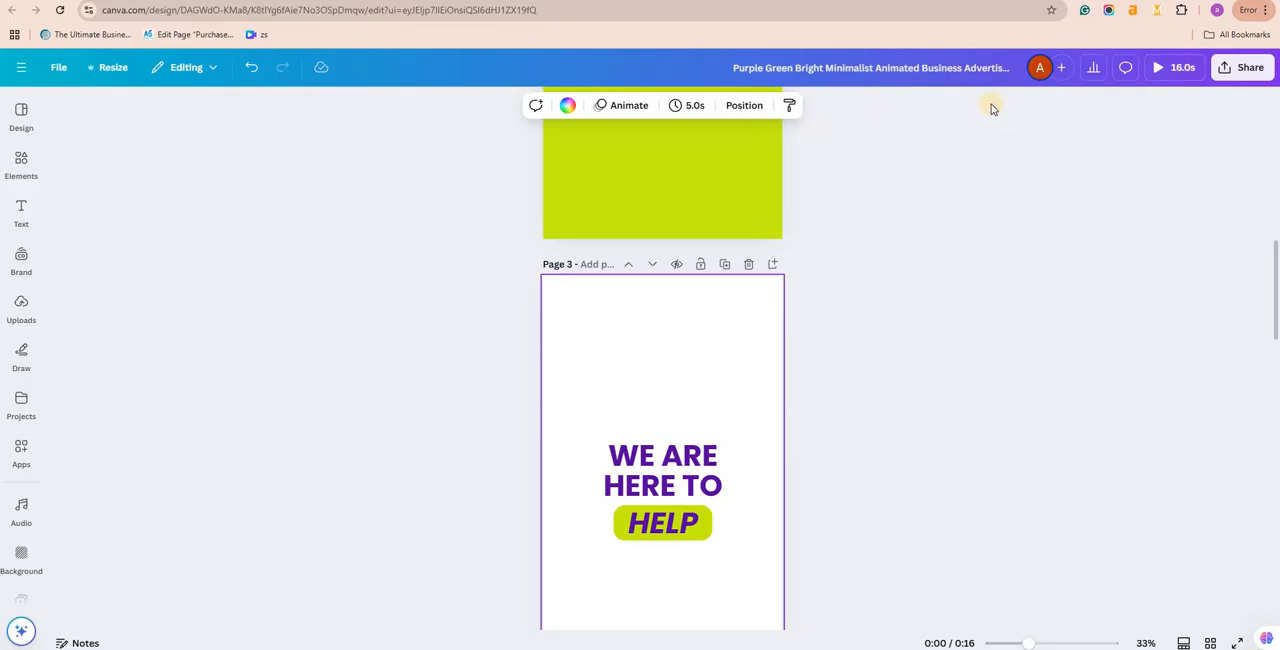
Step: Play the video preview to check the new timing, close it and return to page 1
click(1183, 70)
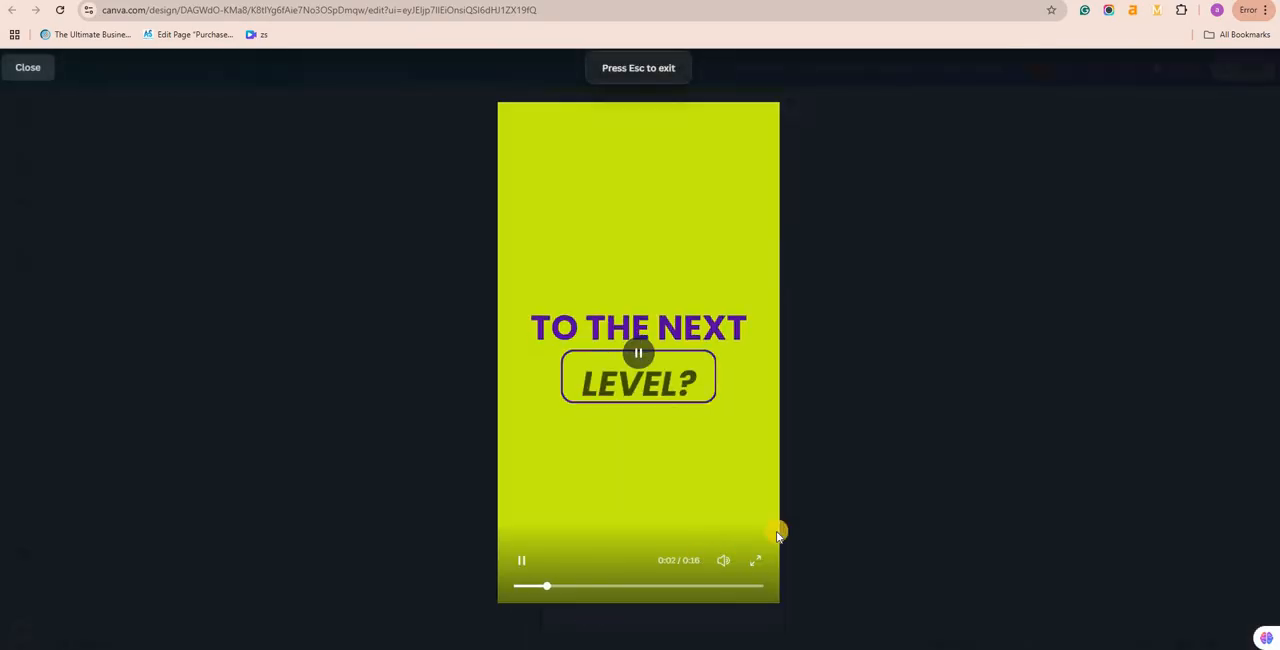
key(Escape)
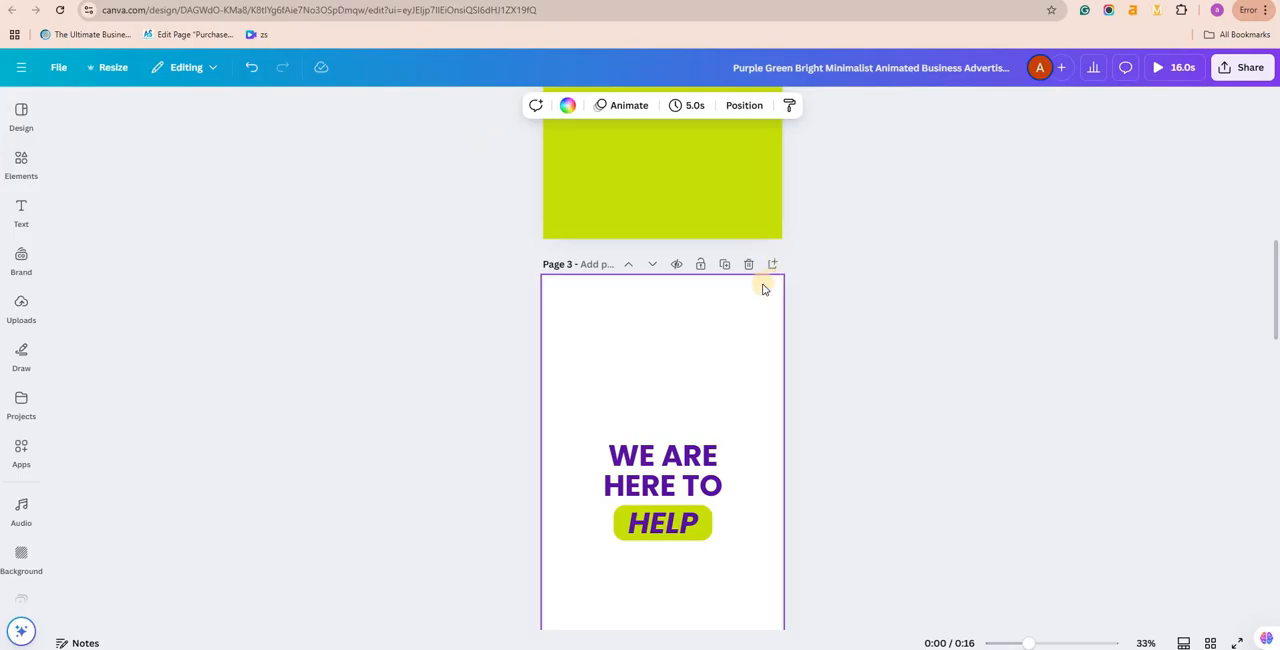
scroll(763, 289, up, 8)
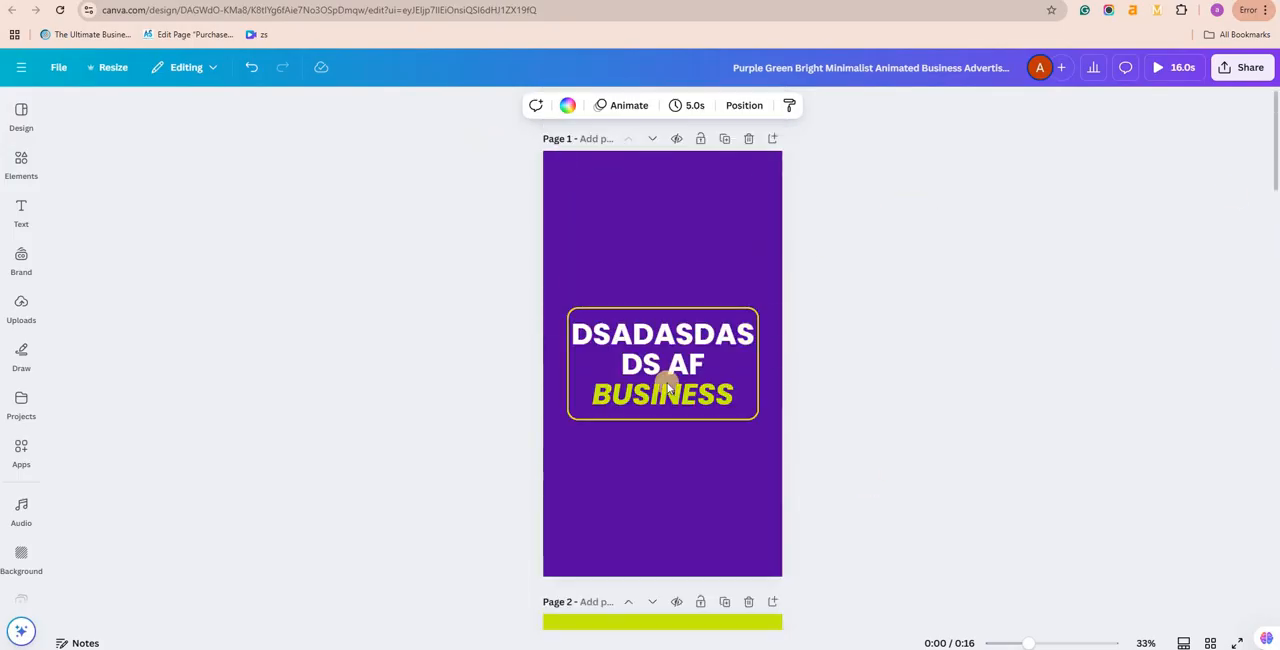
Step: Download all six pages as one MP4 video at 1080p (HD) quality
click(1244, 74)
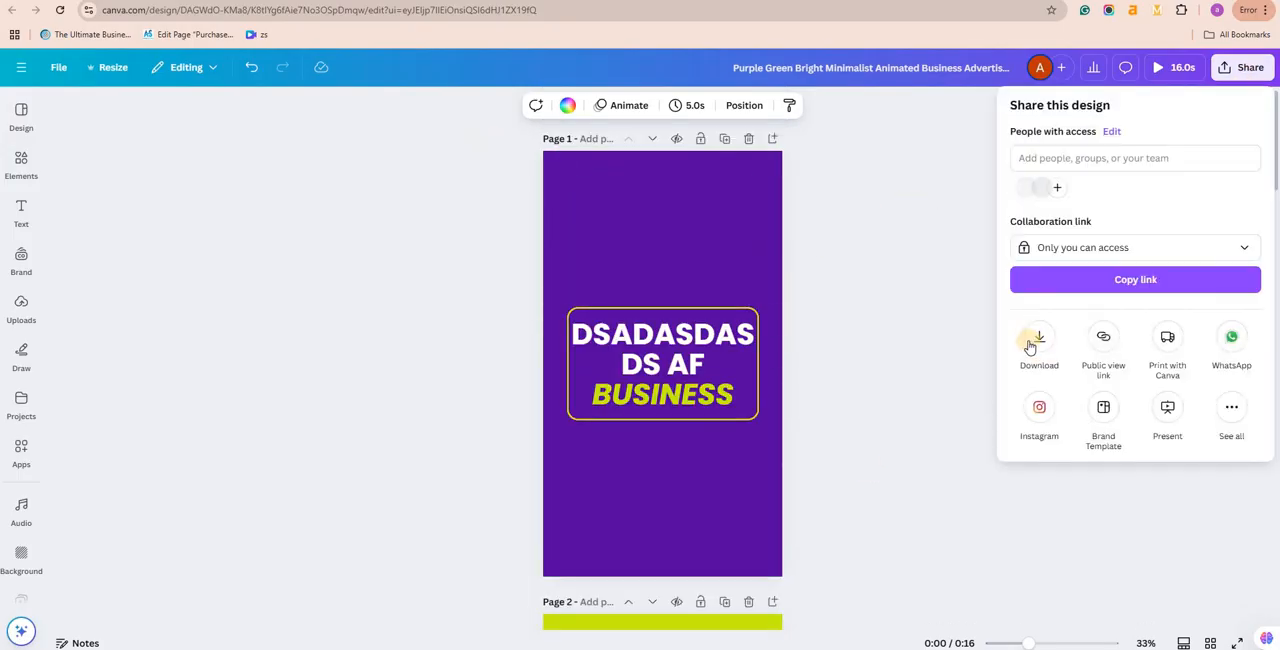
click(1025, 358)
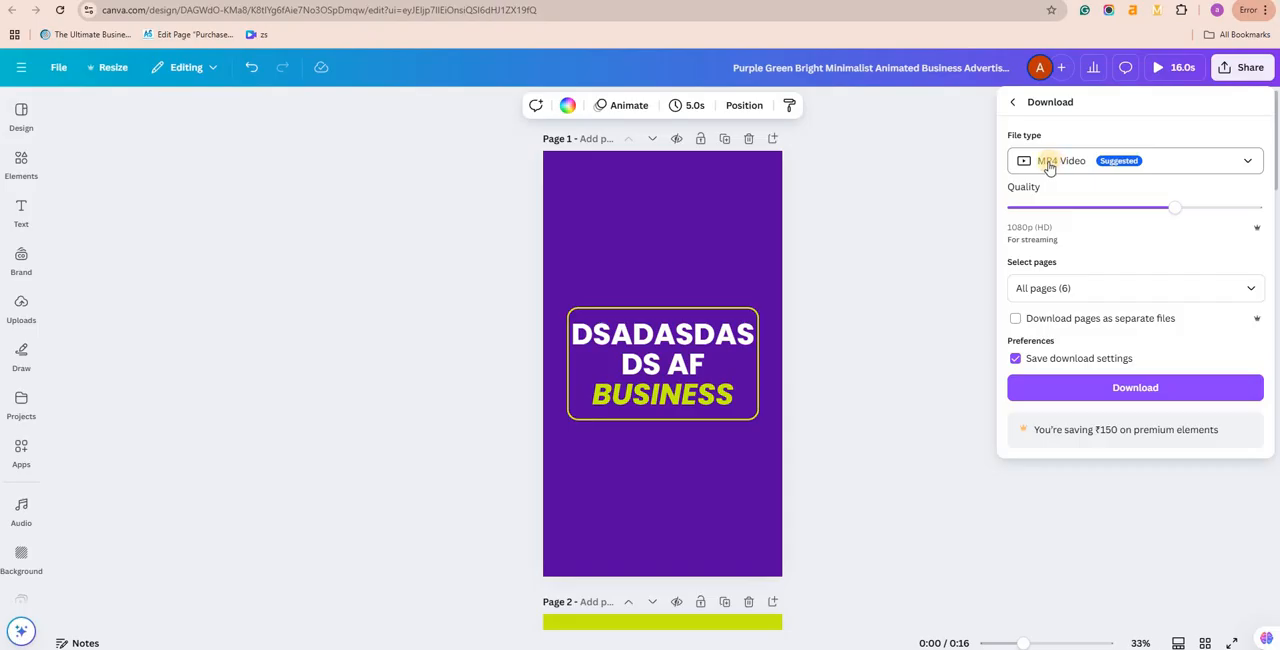
click(1048, 383)
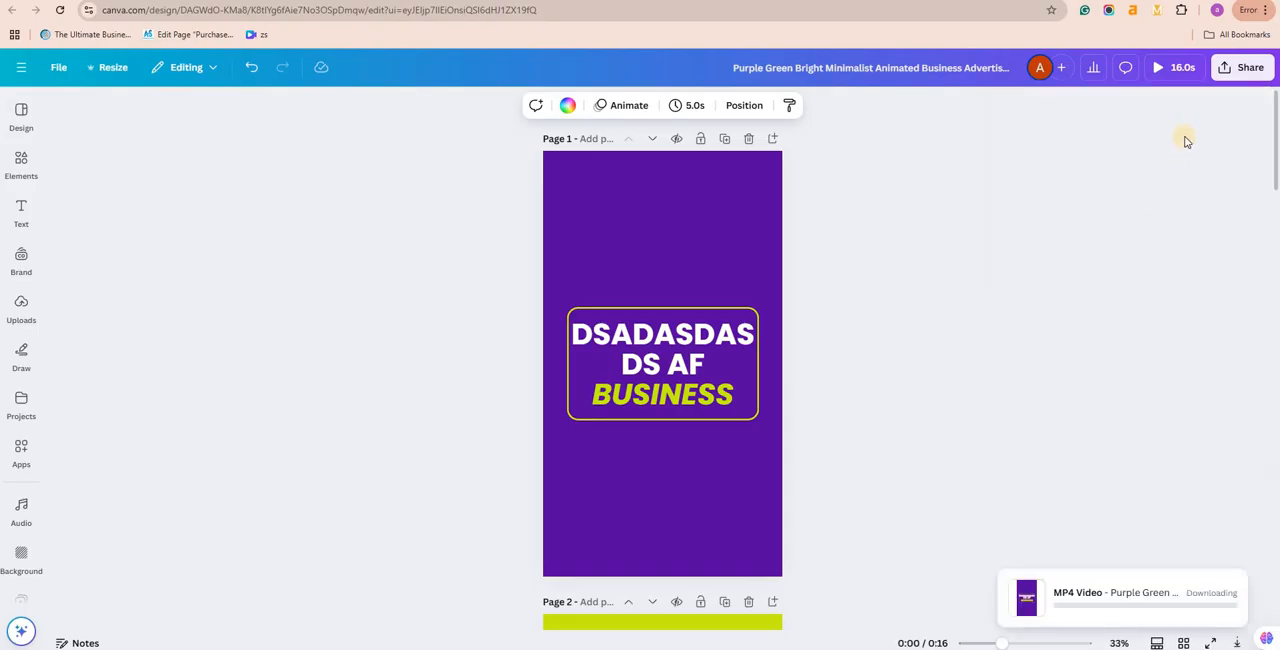
Step: Download only page 1 of the design as a JPG image at size 1 and quality 80
click(1236, 67)
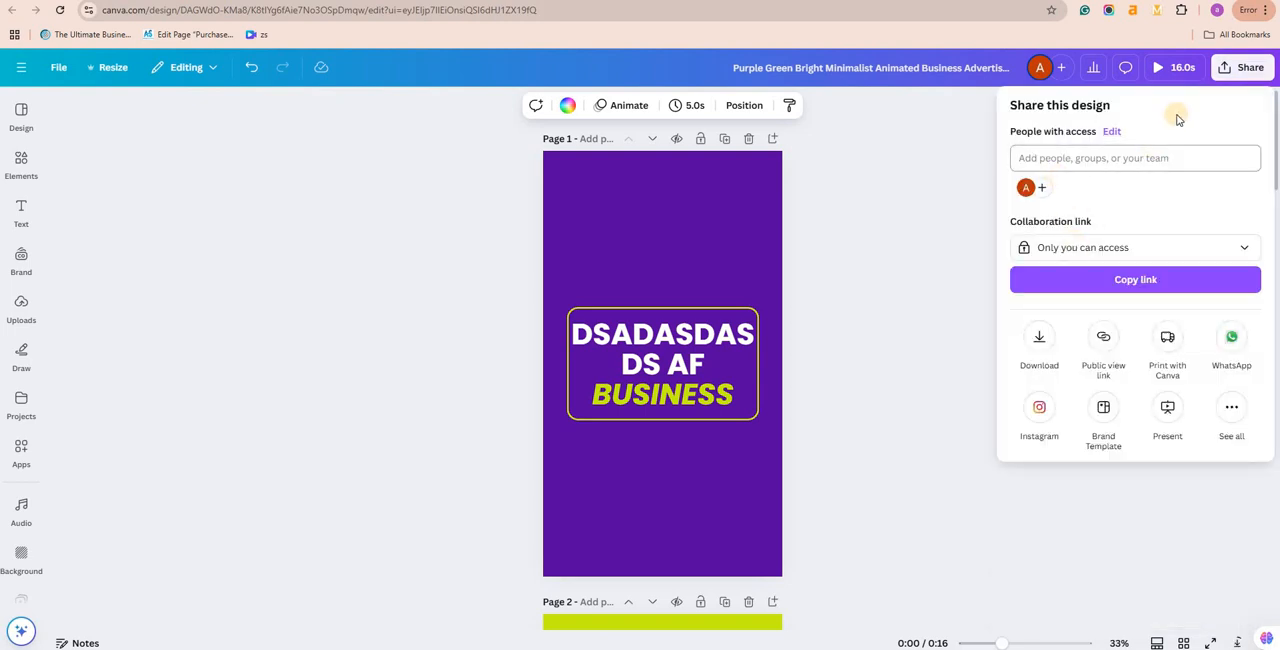
click(1039, 337)
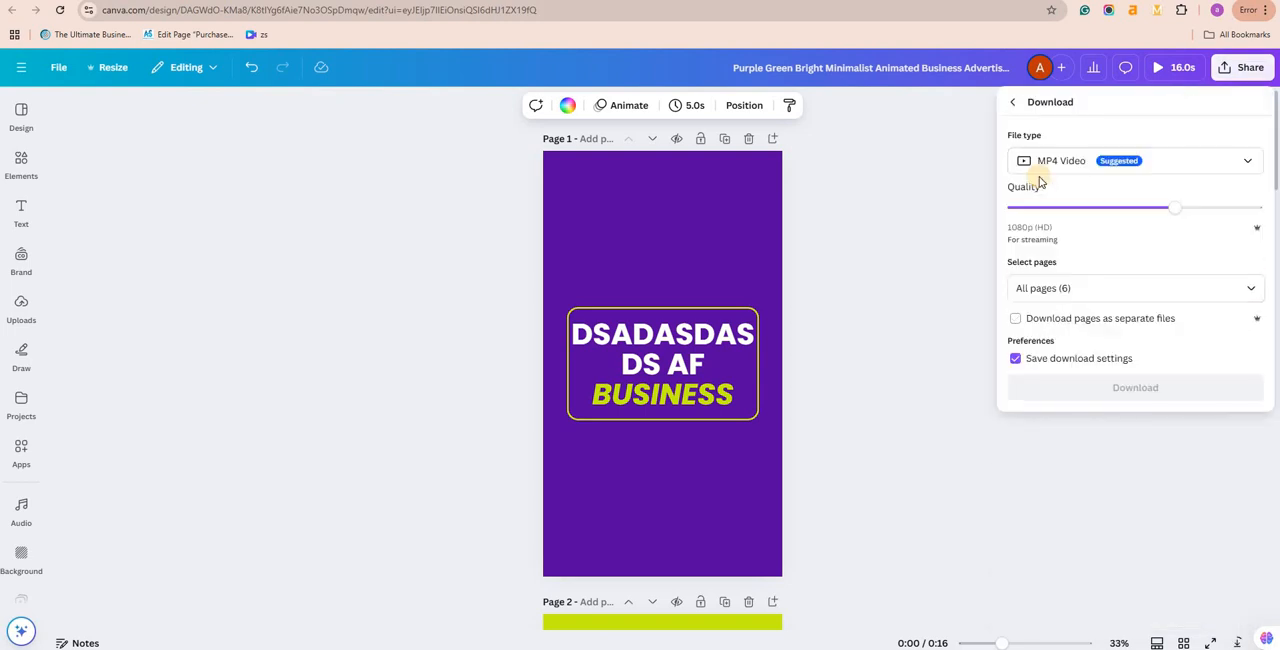
click(1043, 163)
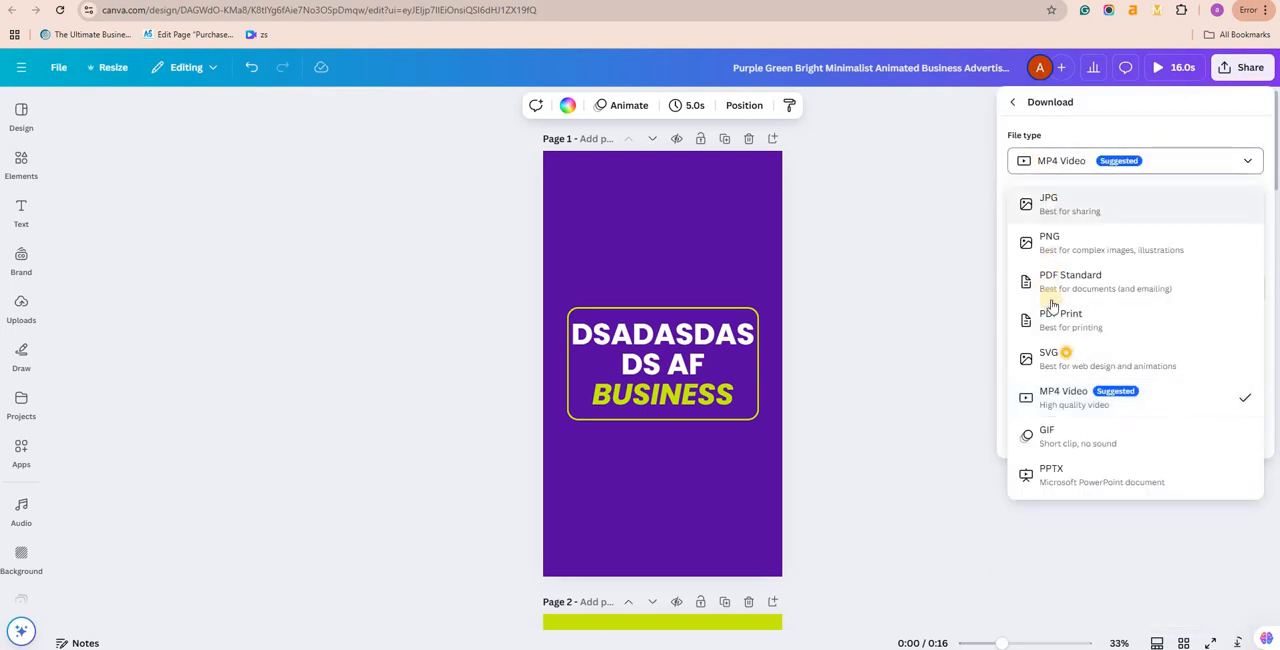
click(1064, 203)
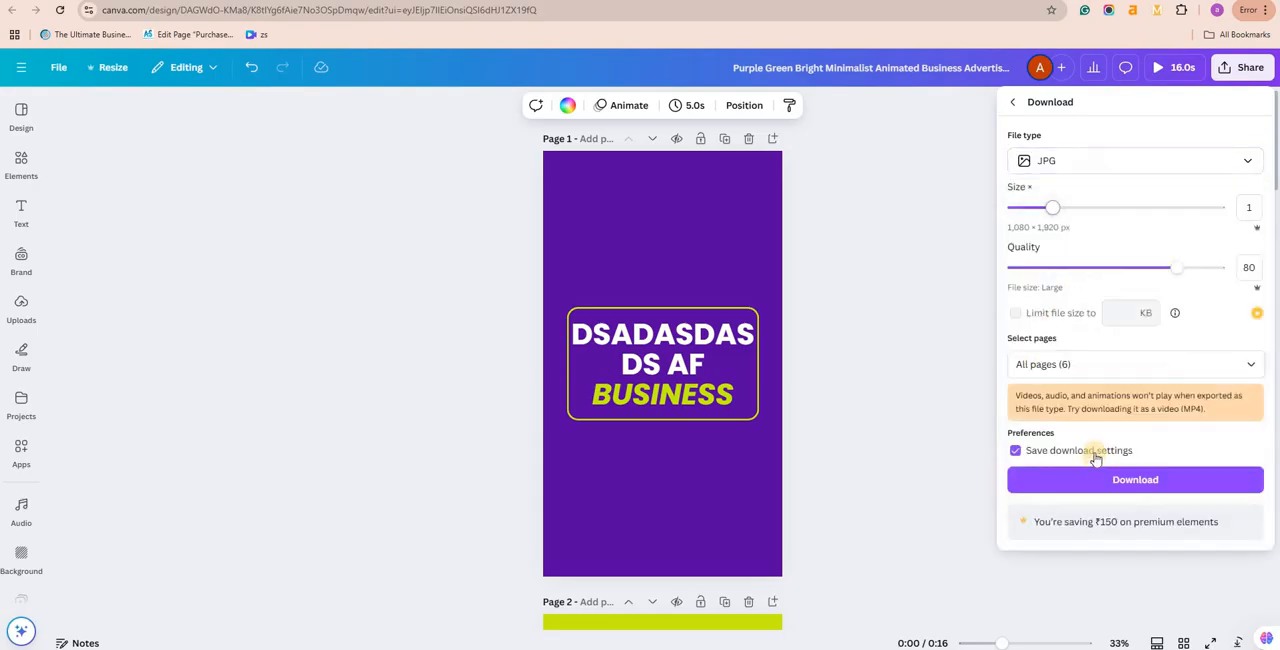
click(1094, 364)
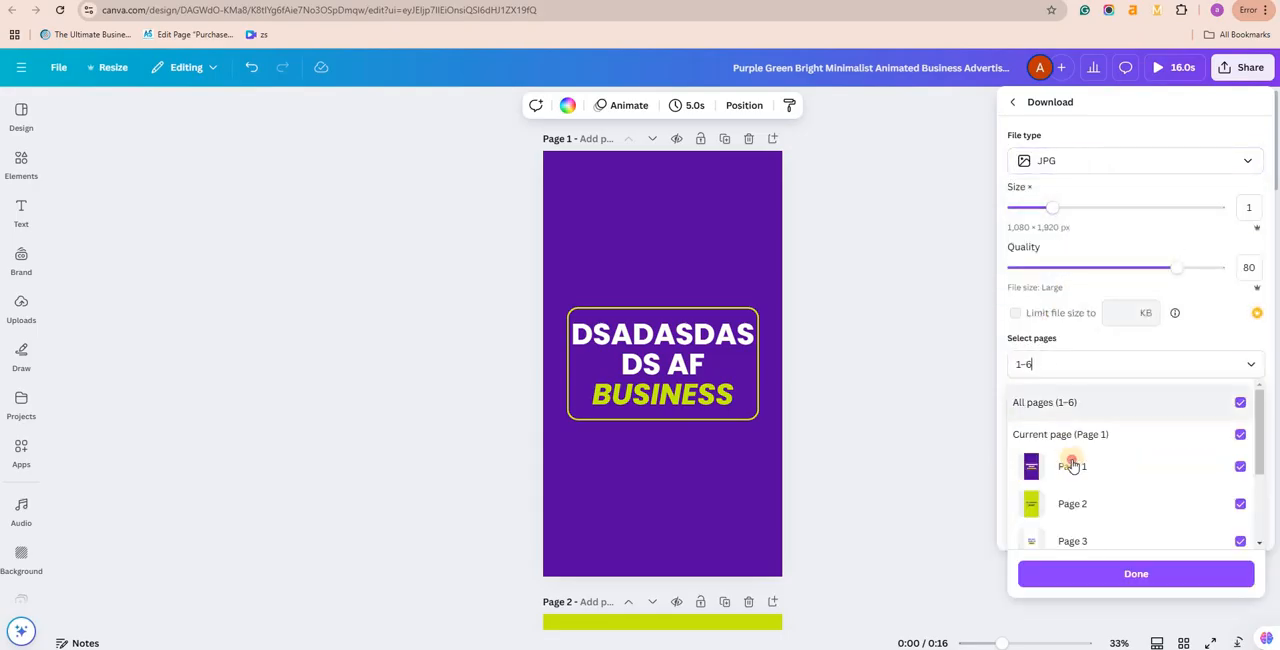
click(1073, 464)
click(1051, 401)
click(1051, 401)
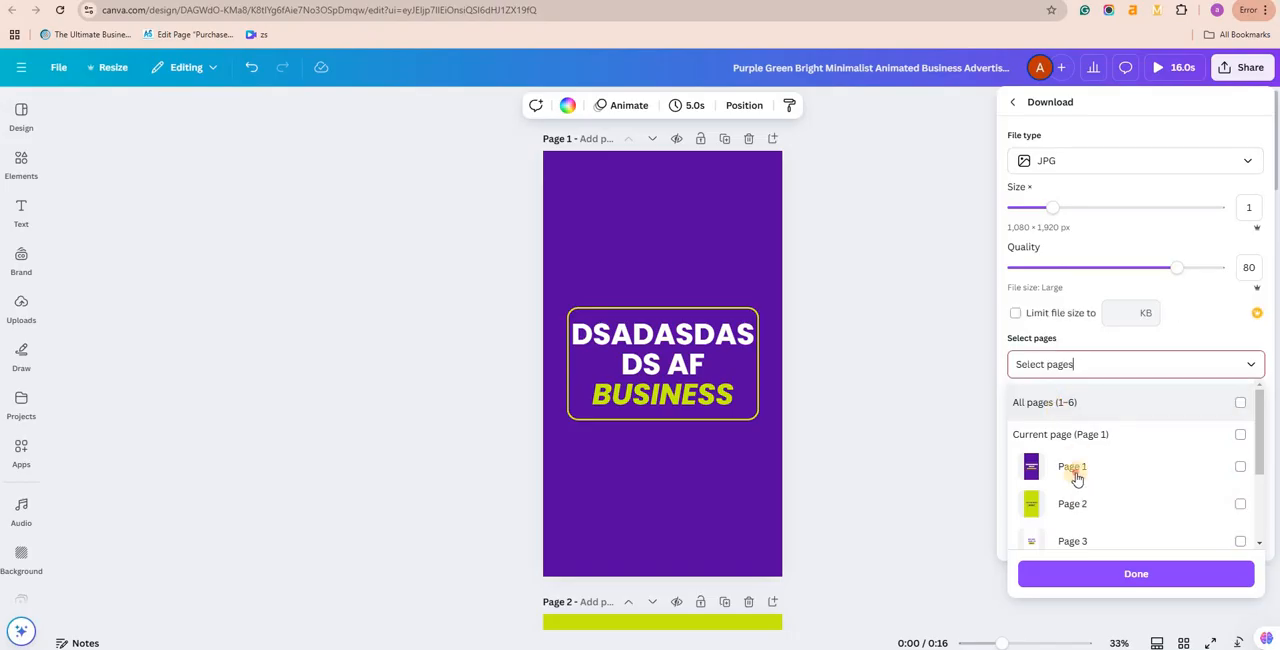
click(1092, 466)
click(1092, 573)
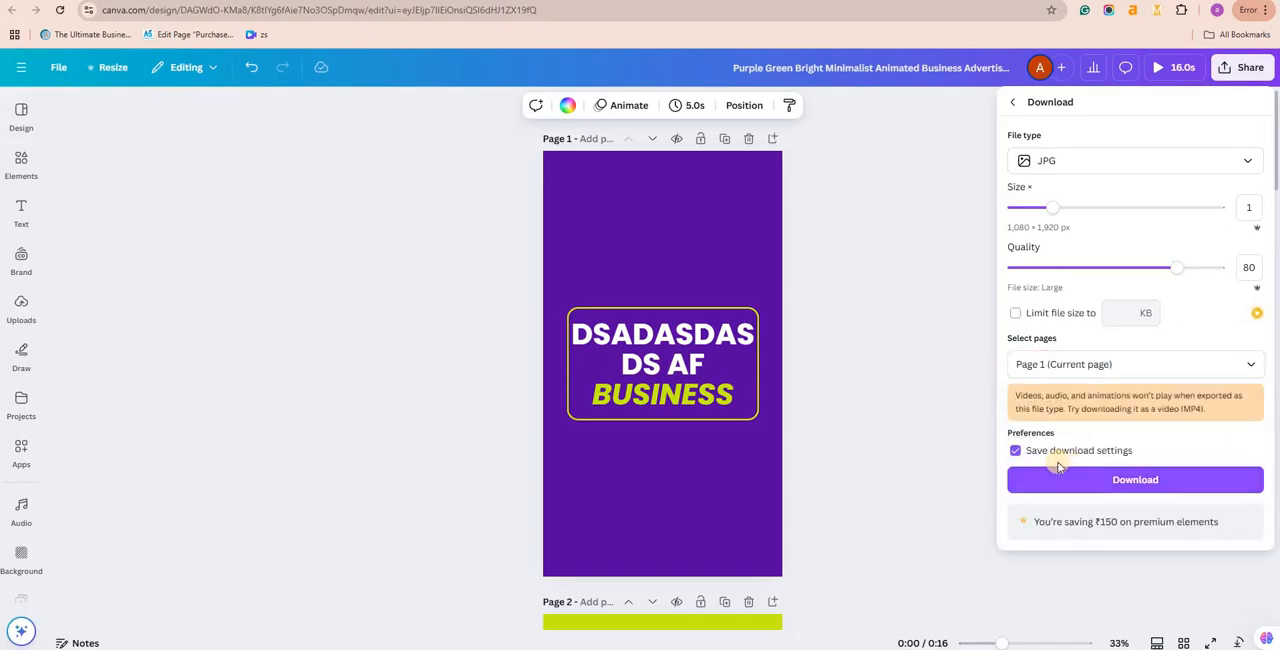
click(1058, 479)
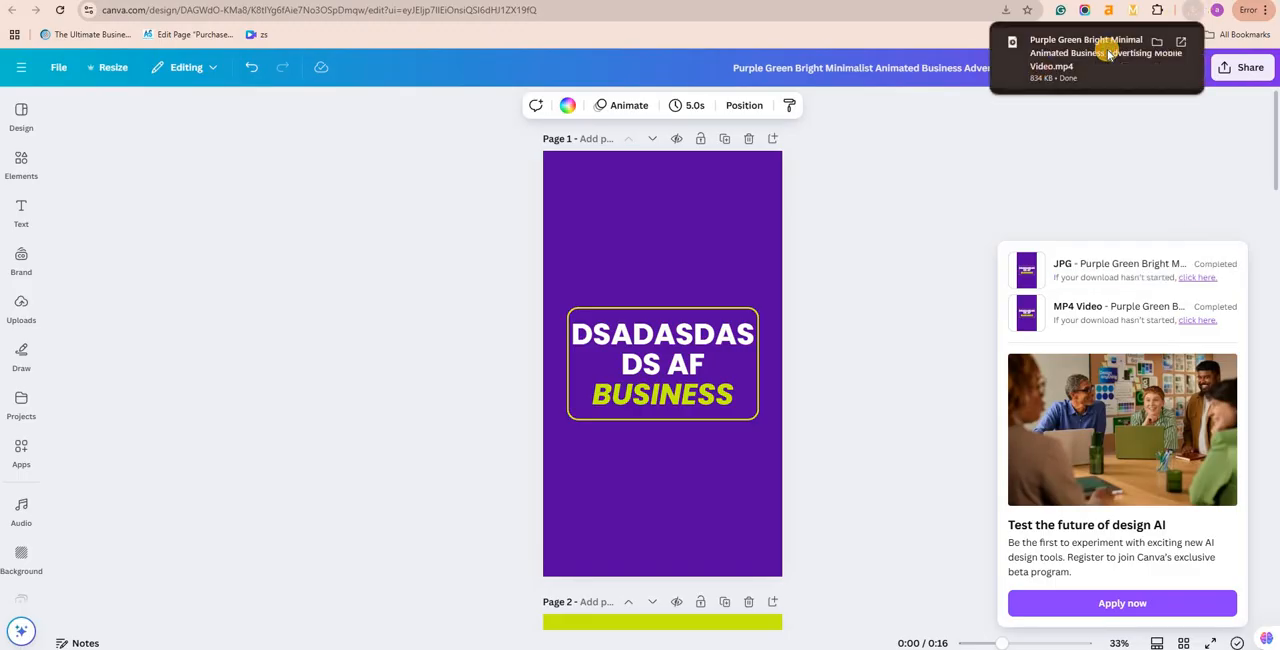
Step: Open the downloaded MP4 video and JPG image in turn to check them, closing each one
click(1069, 68)
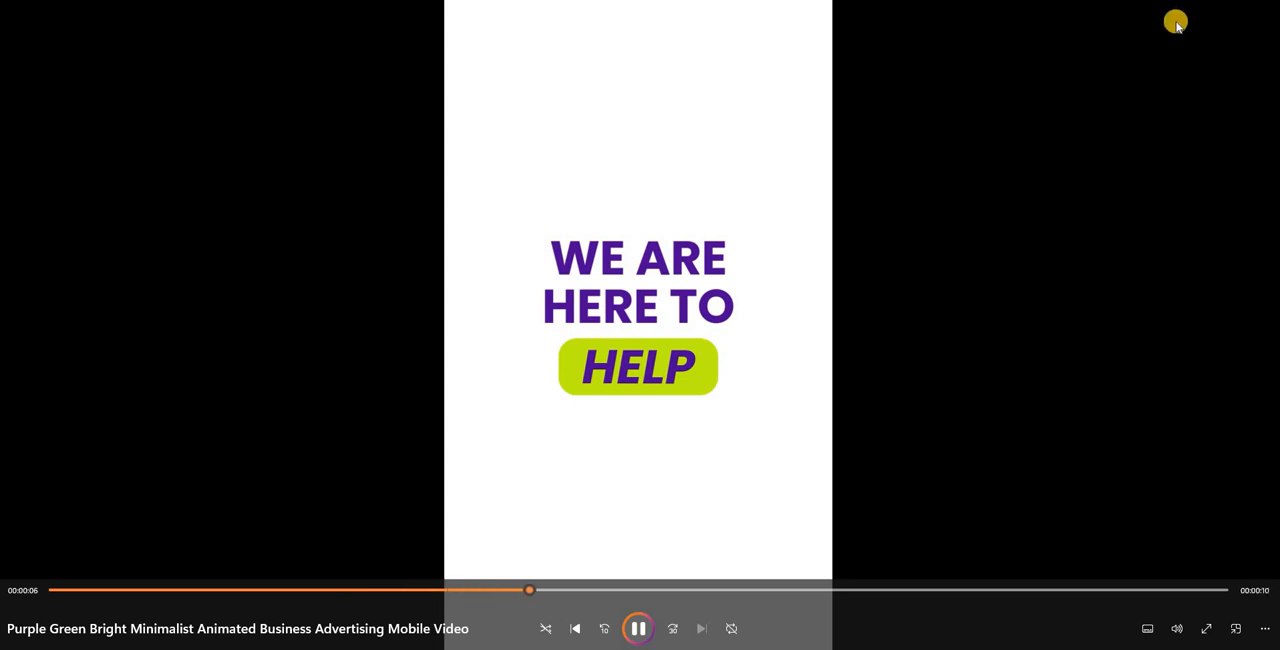
click(1176, 22)
click(1191, 11)
click(1097, 71)
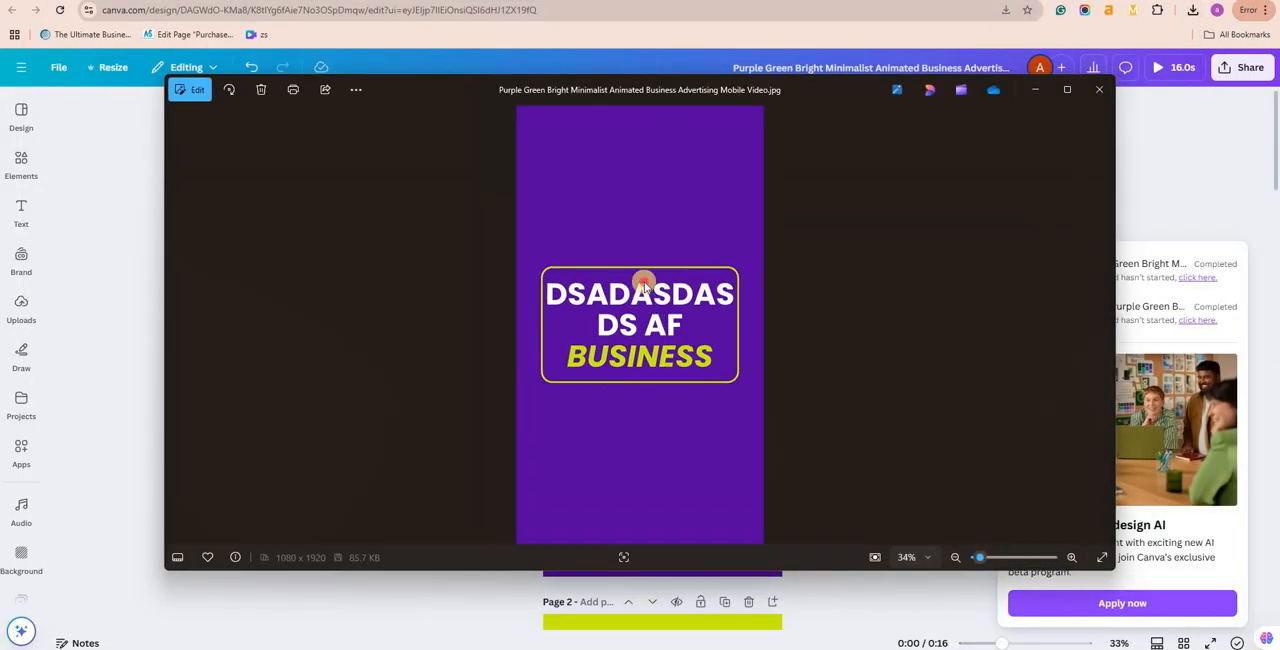
double_click(644, 284)
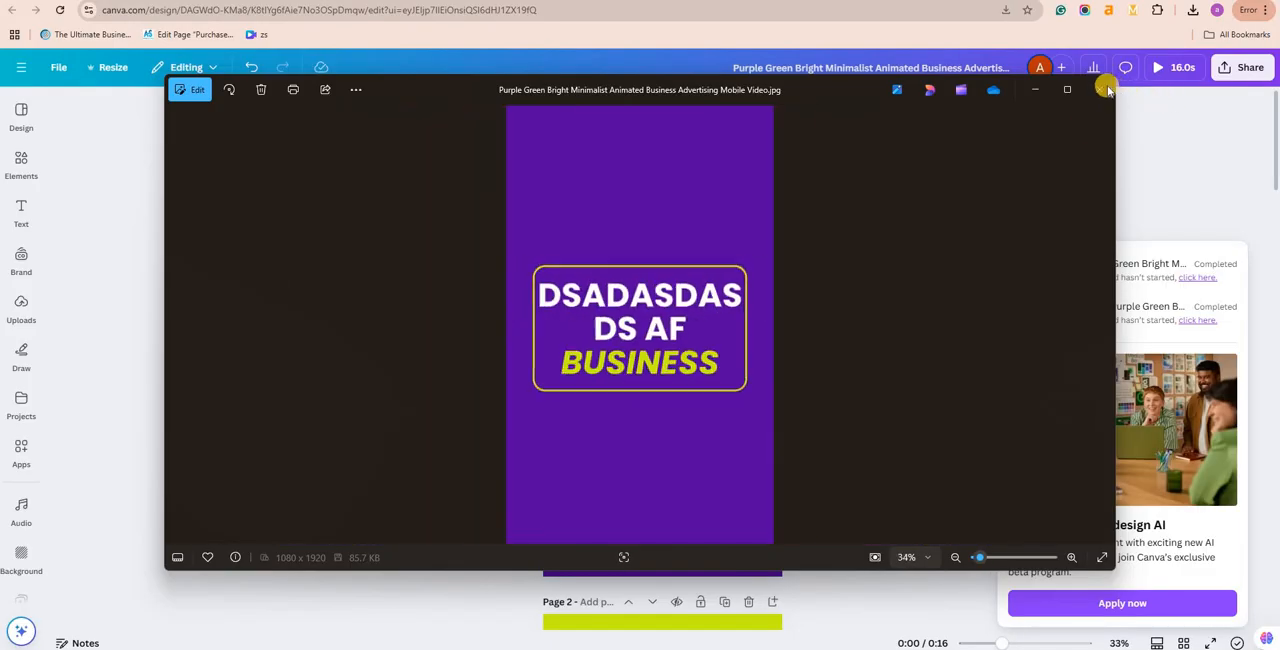
click(1102, 88)
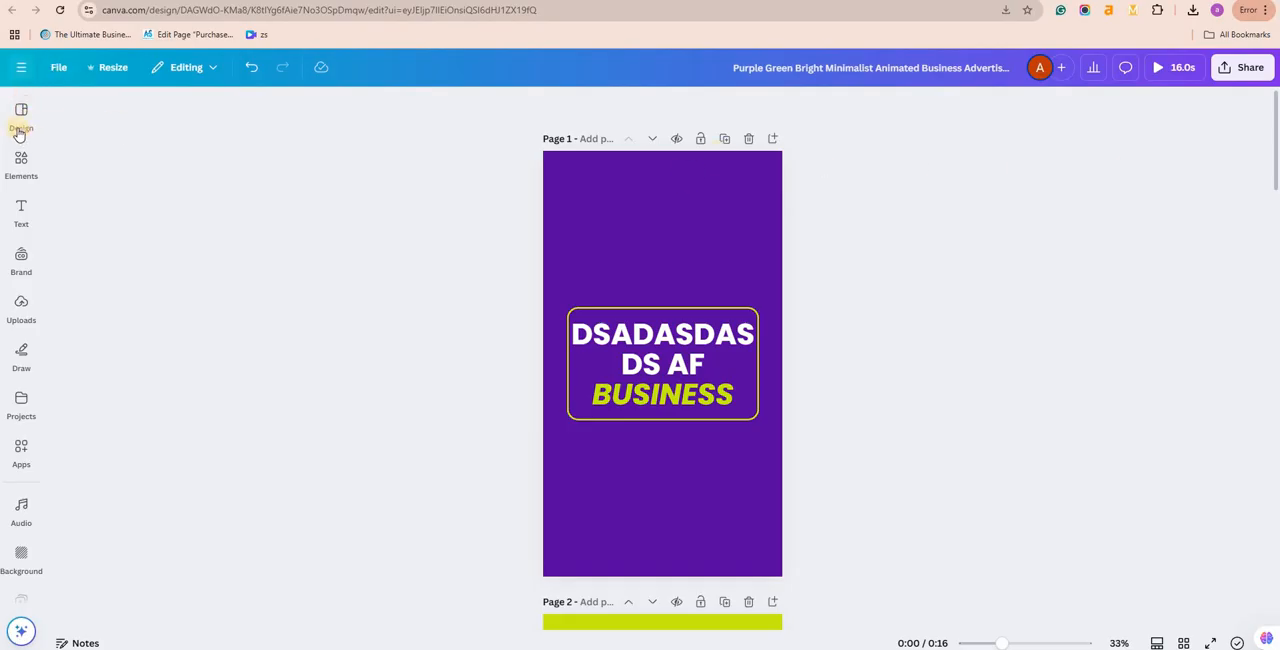
Step: Create a new blank Instagram Reel design of 1080 × 1920 px and add a heading text box to it
click(21, 67)
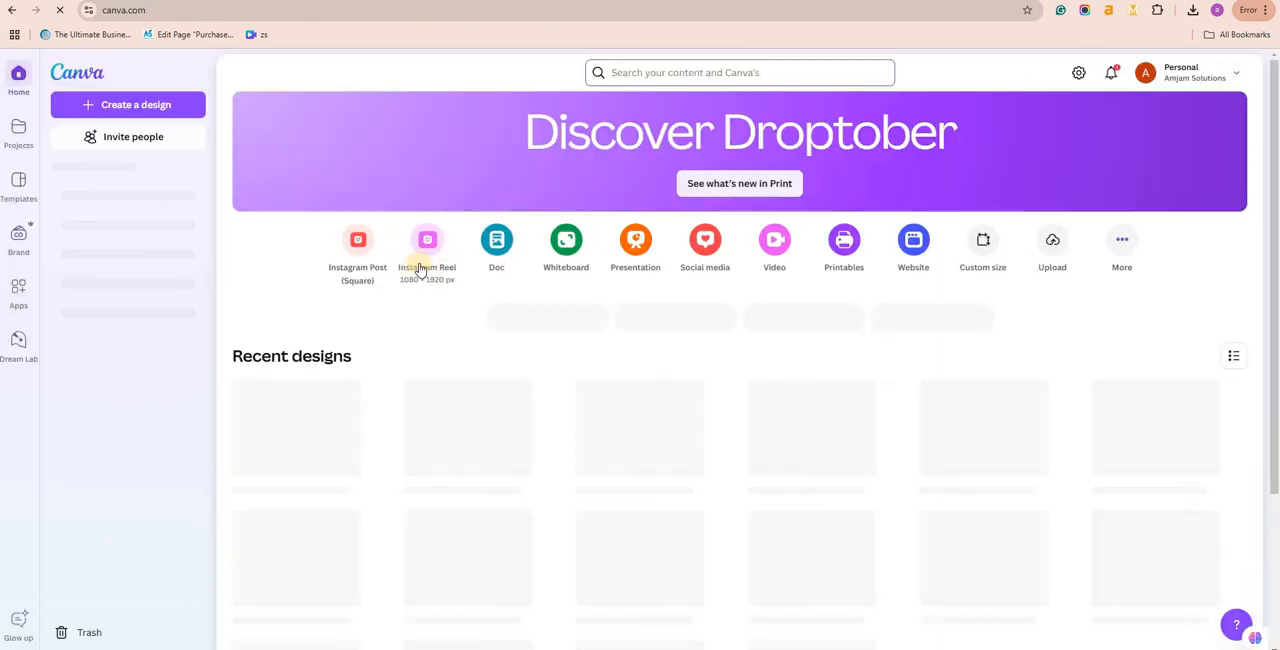
click(425, 252)
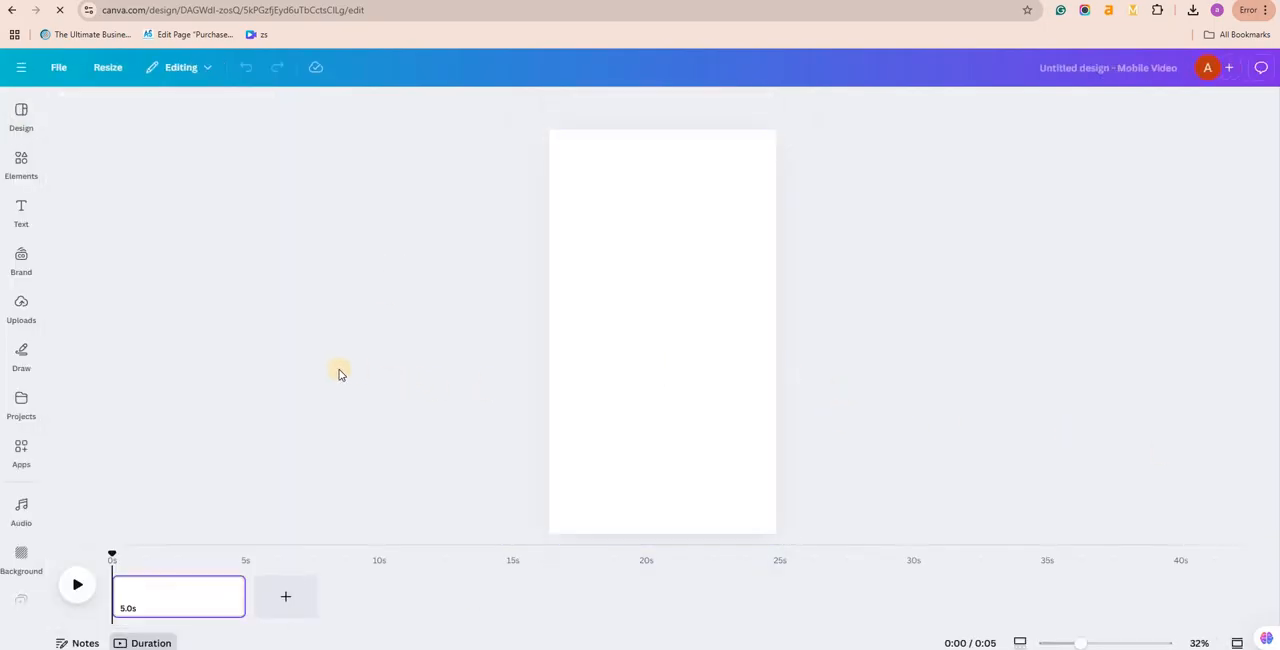
click(20, 165)
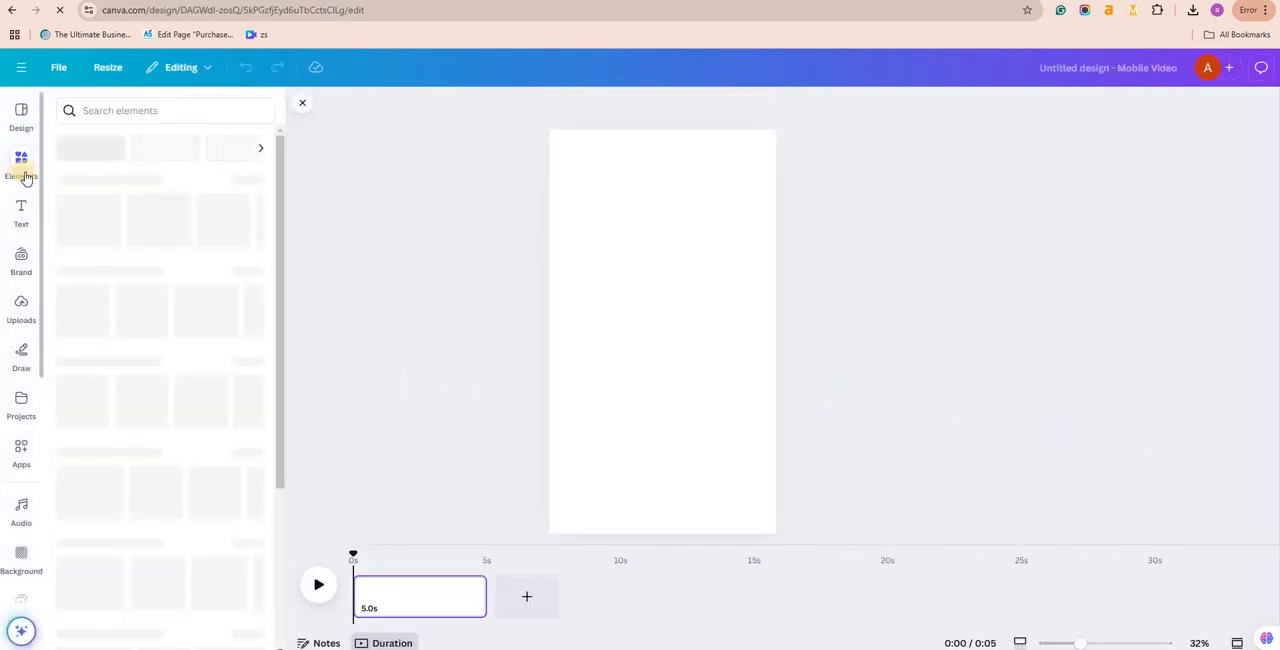
click(18, 213)
click(131, 300)
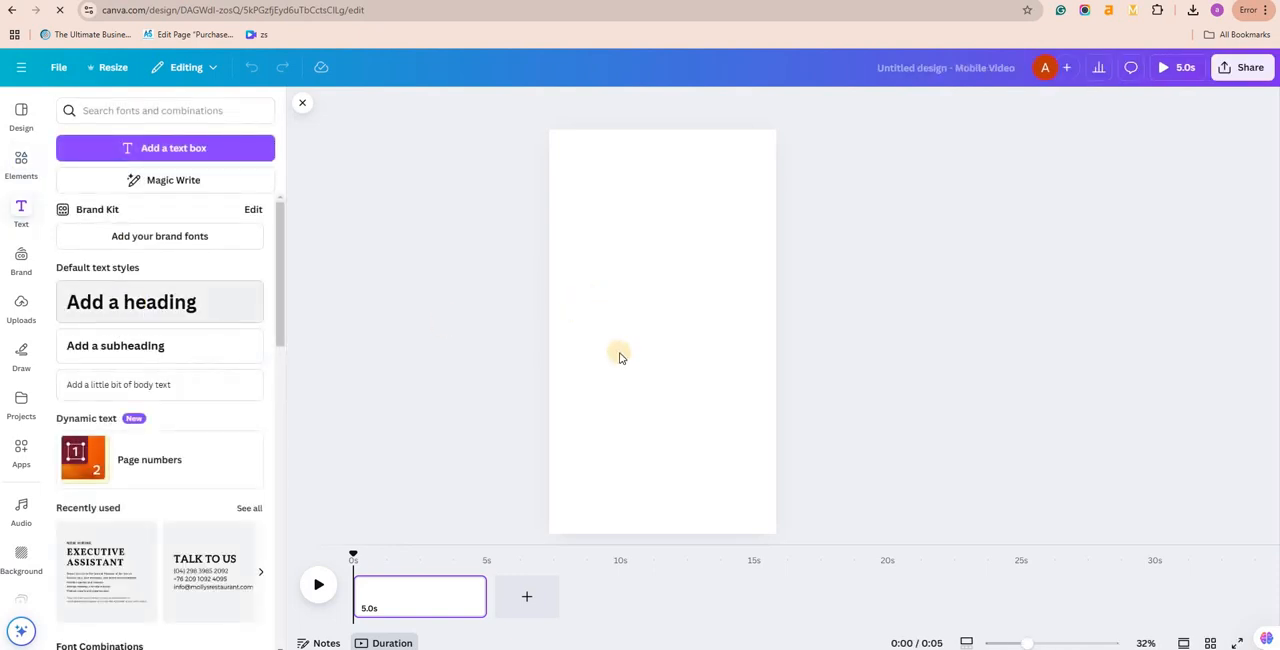
Step: Replace the heading's placeholder text with "Learn Digital Marketing Just At 999"
key(BackSpace)
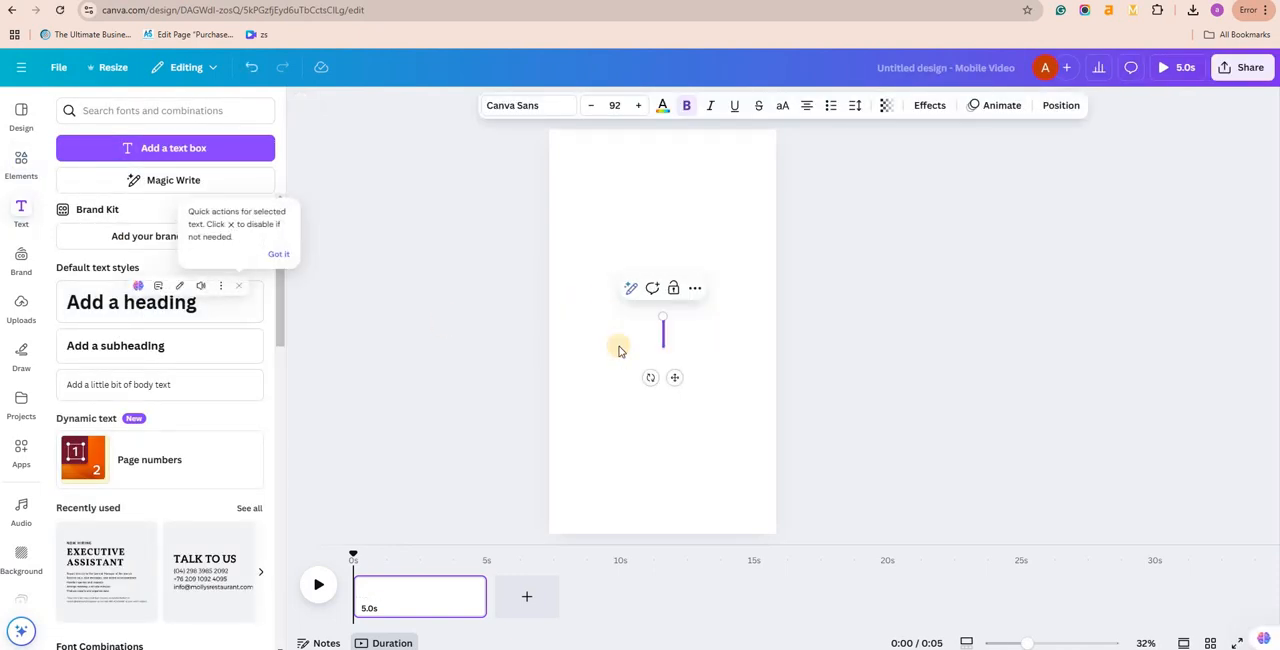
text(Learn)
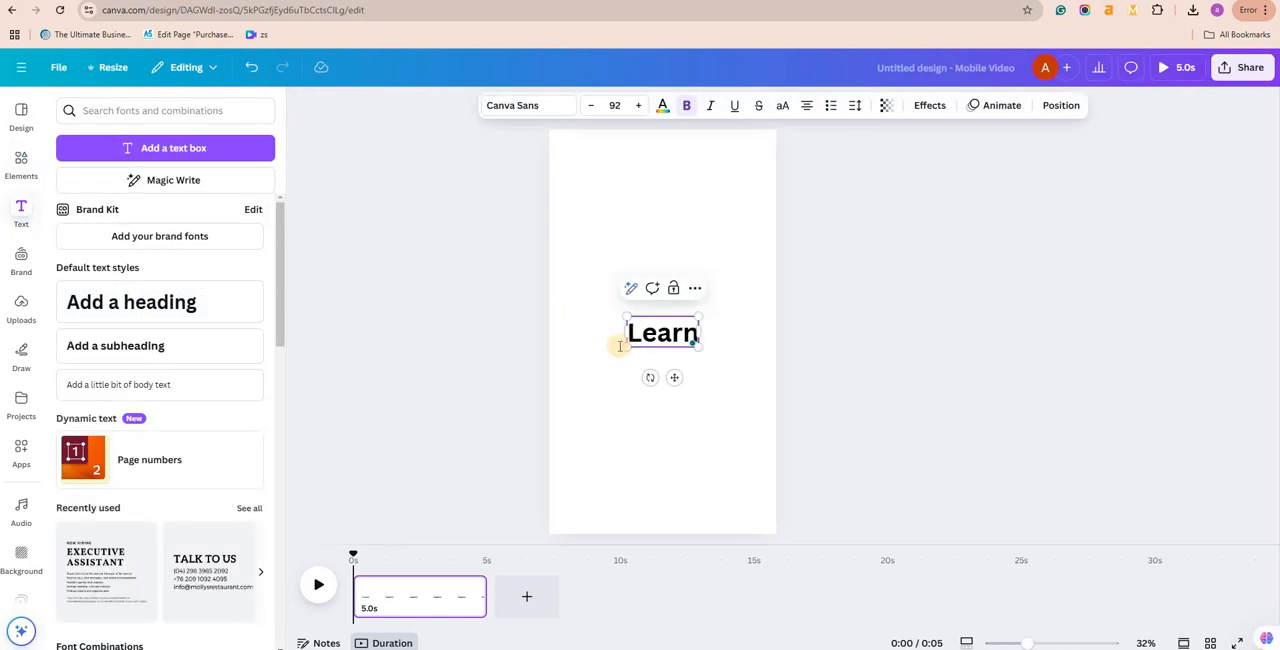
text( Digital M)
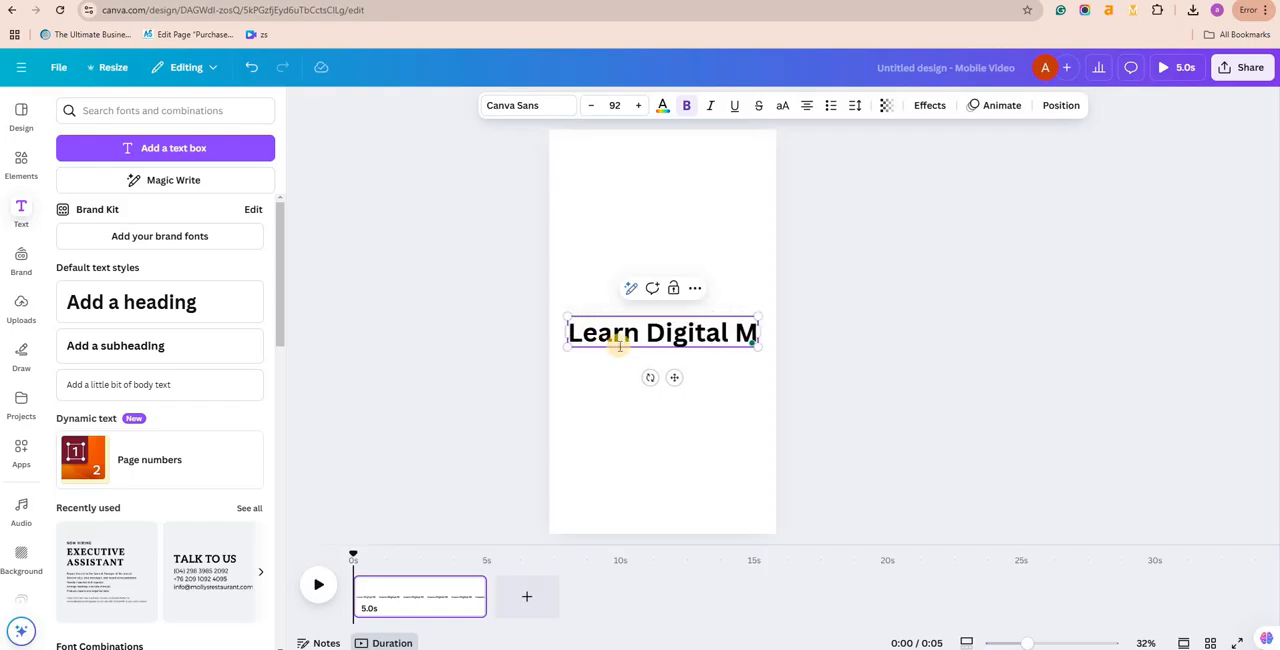
text(arke)
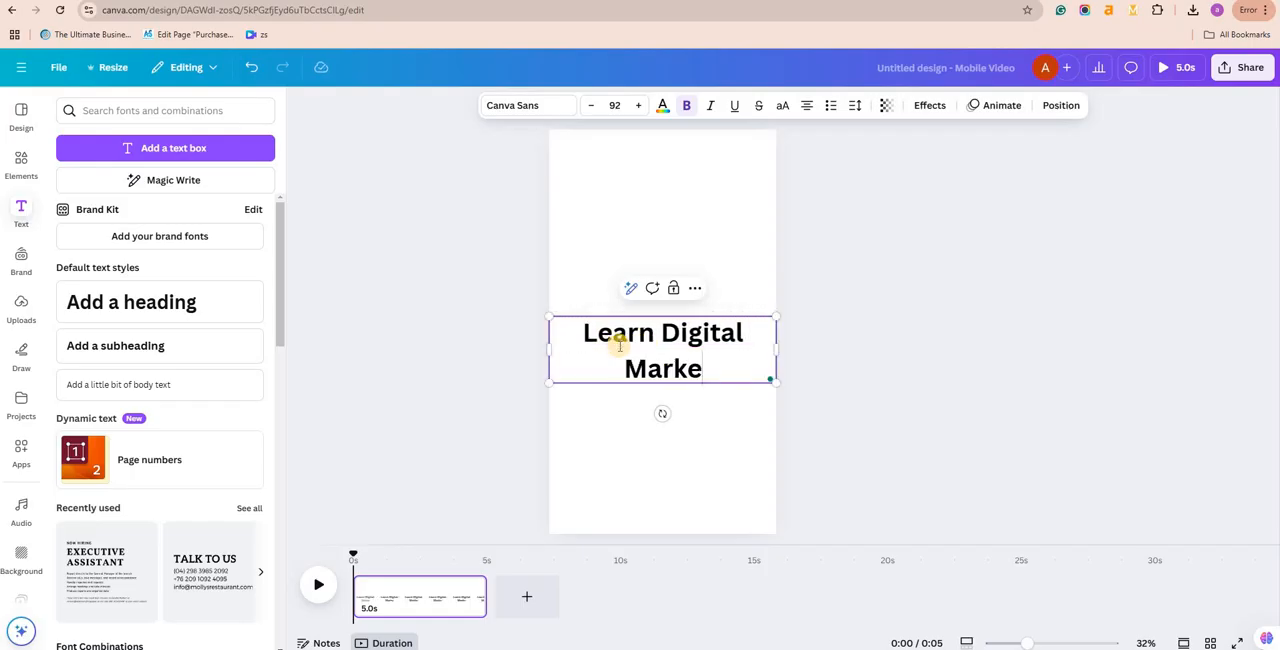
text(ting Ju)
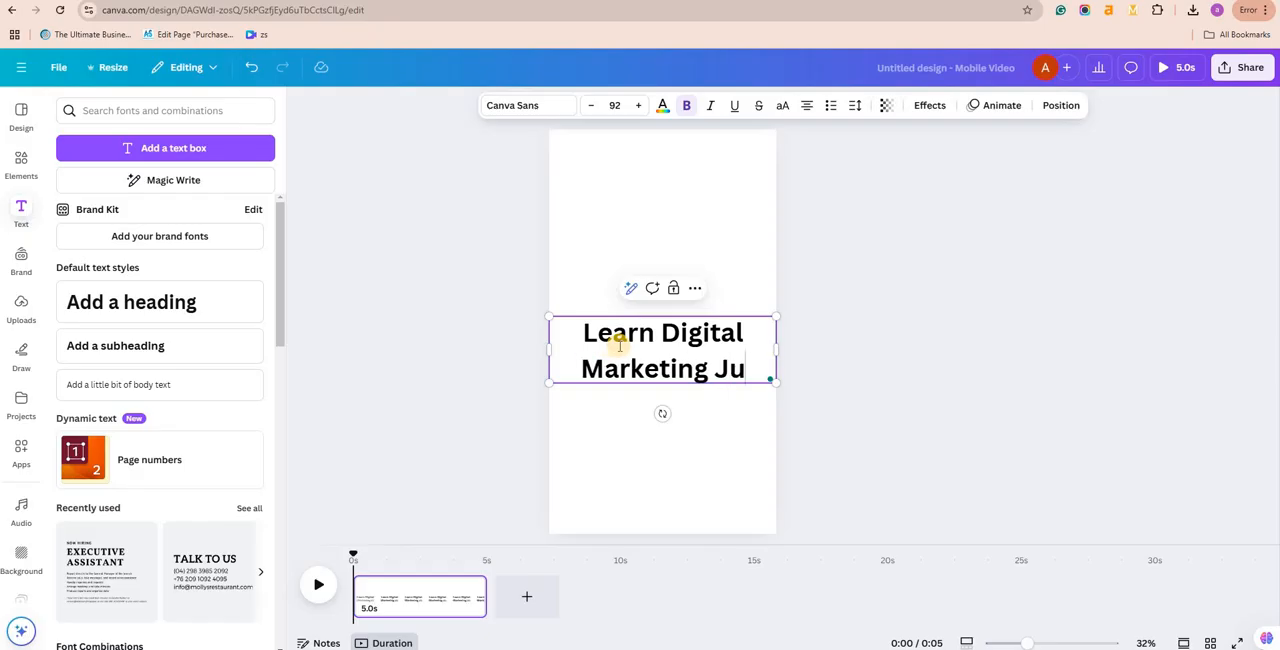
text(st at)
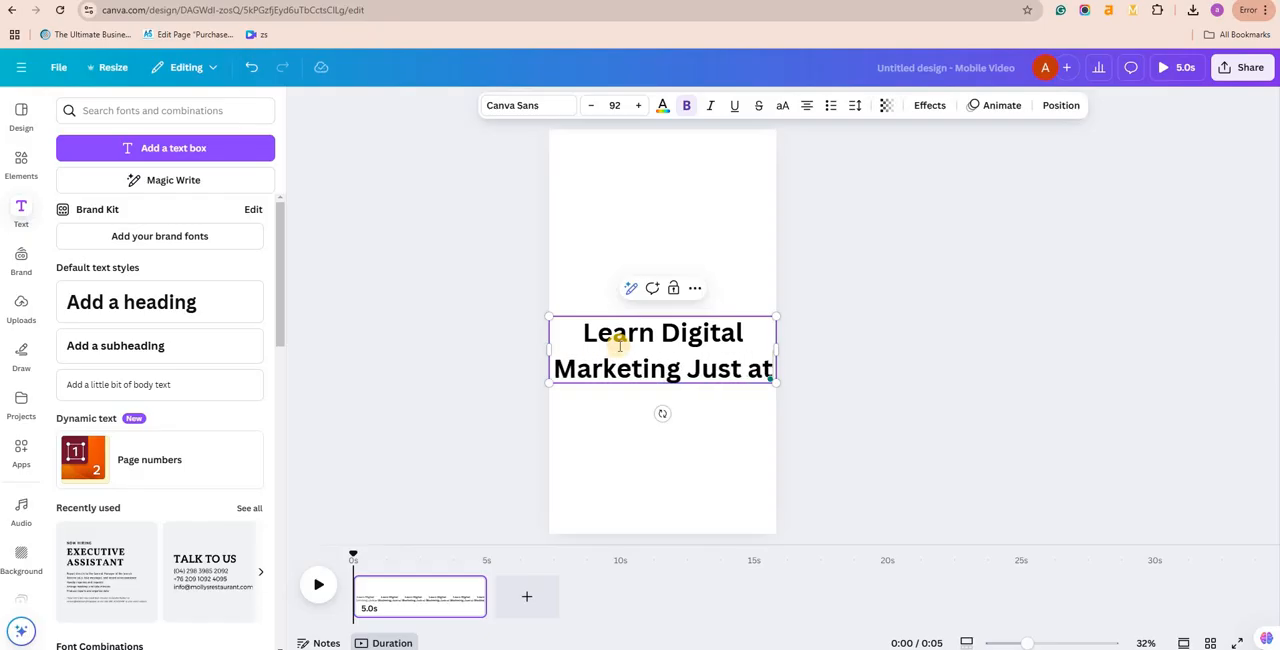
key(BackSpace)
key(BackSpace)
text(A)
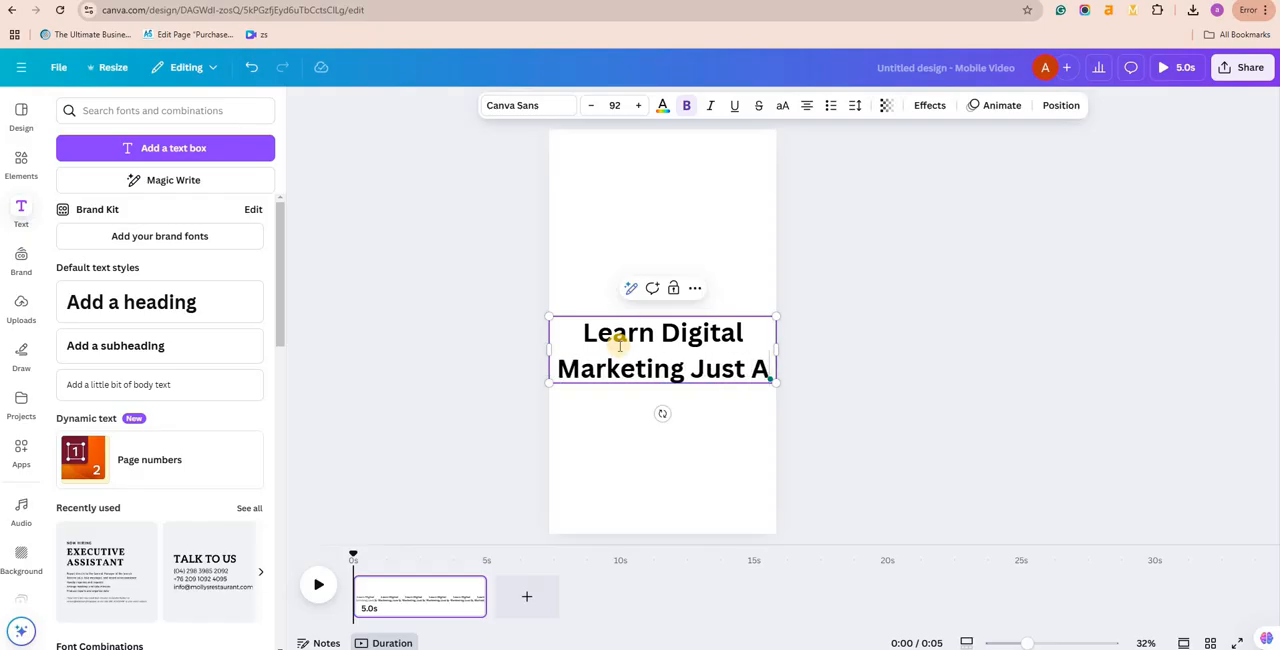
text(t 999)
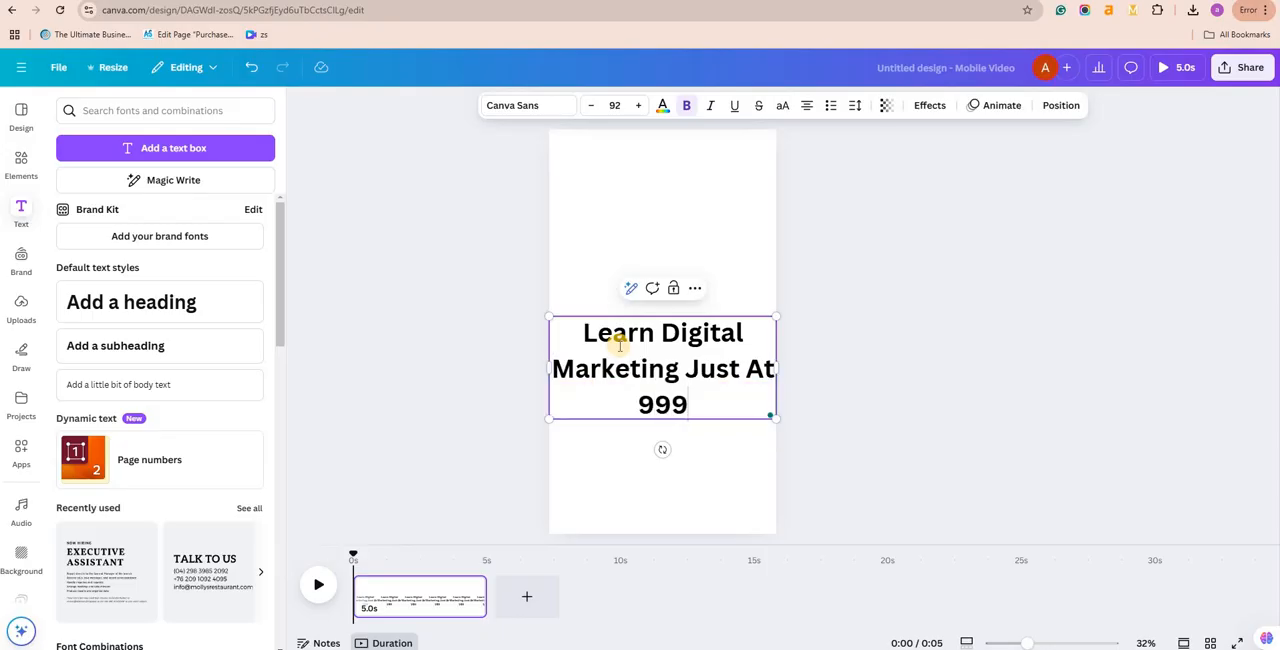
text(Rs)
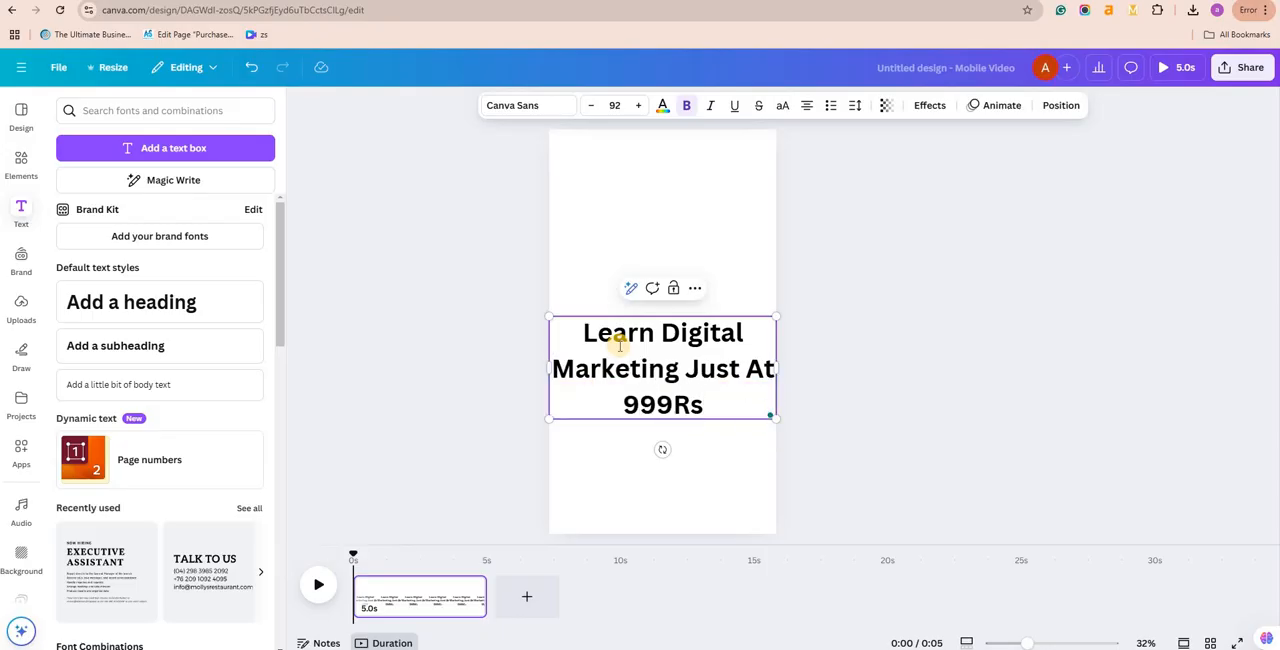
text(/-)
Step: Complete the heading as "Learn Digital Marketing Just At 999Rs/-" and move it up to slightly above the page's middle
click(940, 265)
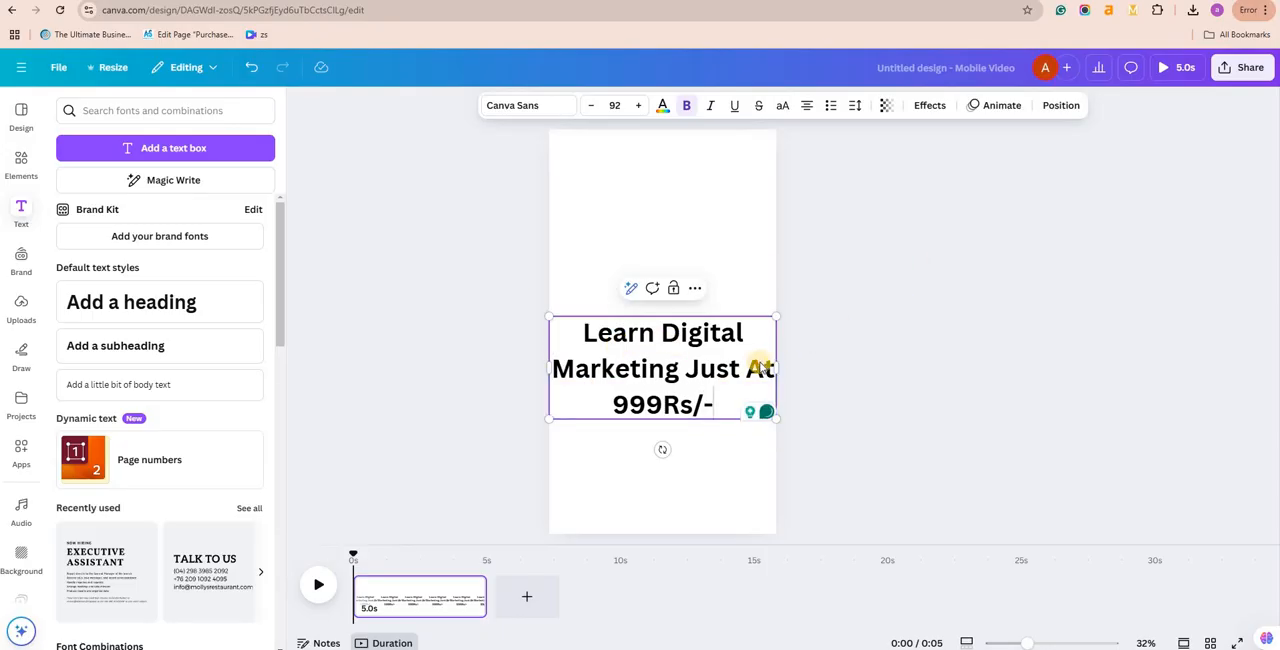
drag(765, 360, 767, 286)
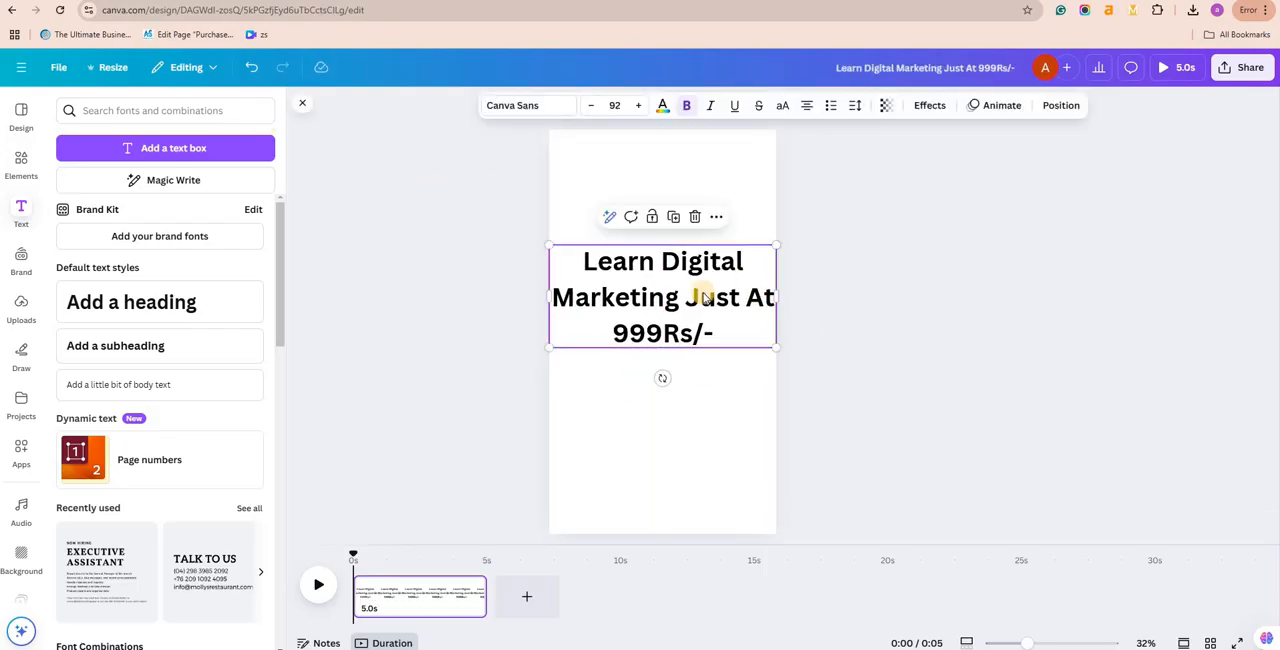
drag(701, 311, 701, 329)
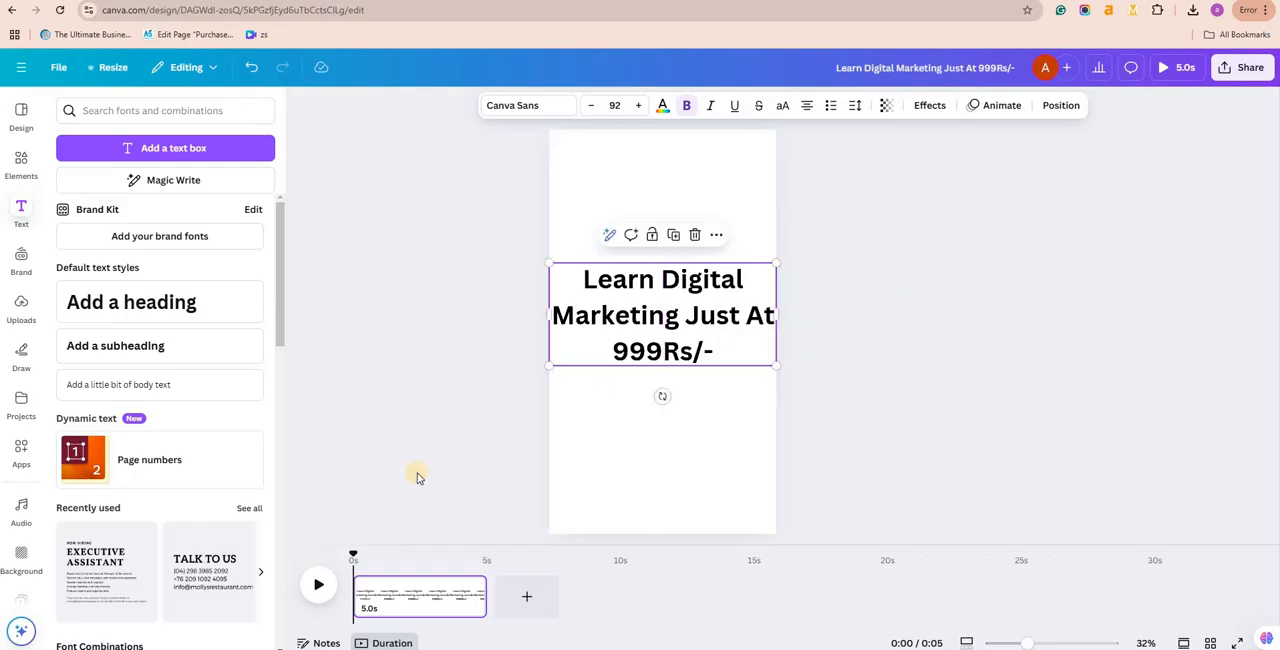
click(383, 605)
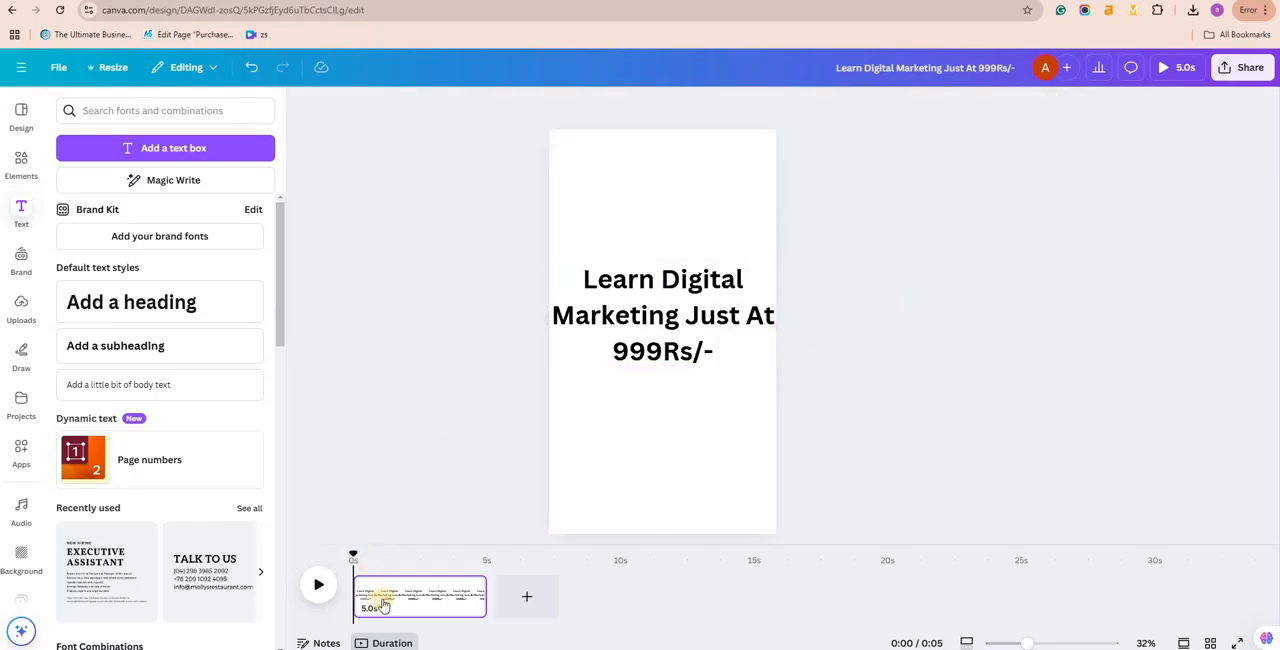
right_click(548, 318)
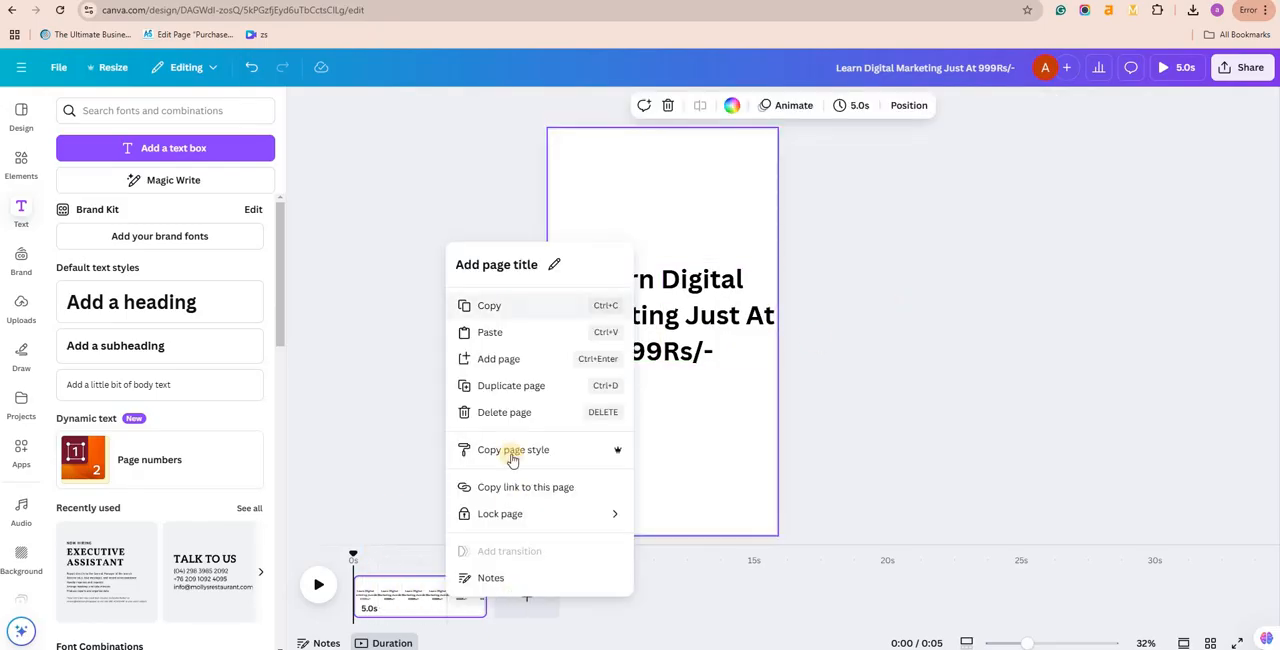
click(543, 604)
right_click(614, 466)
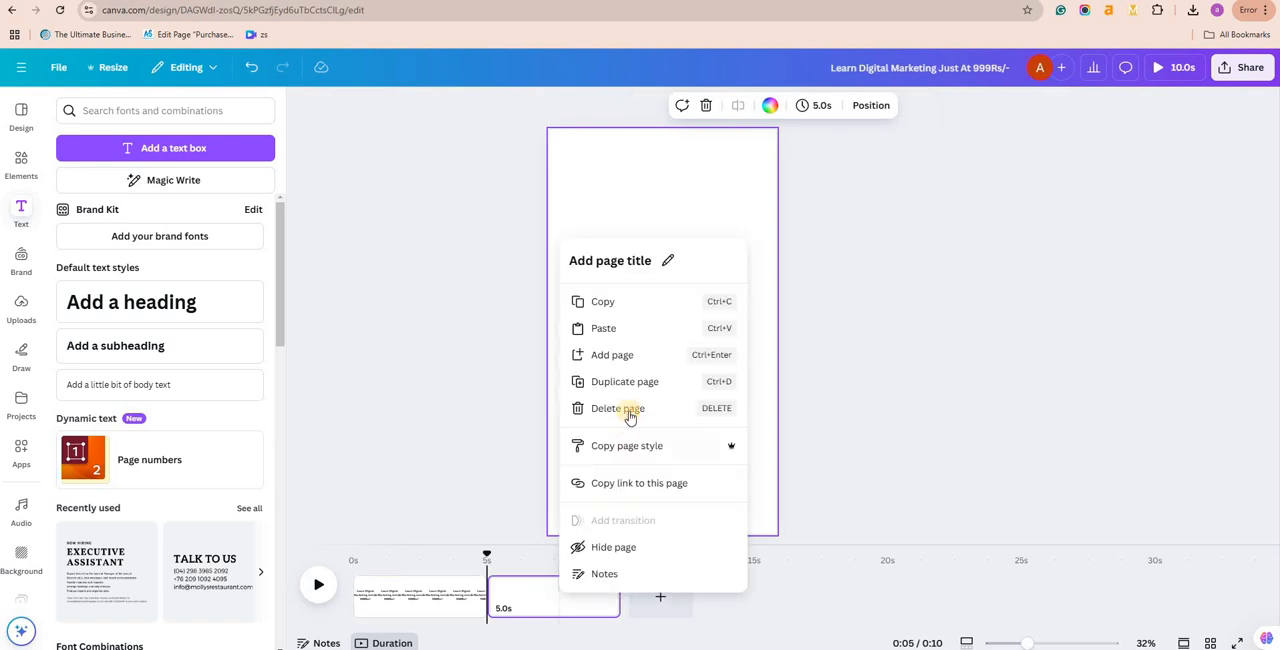
click(590, 408)
right_click(468, 420)
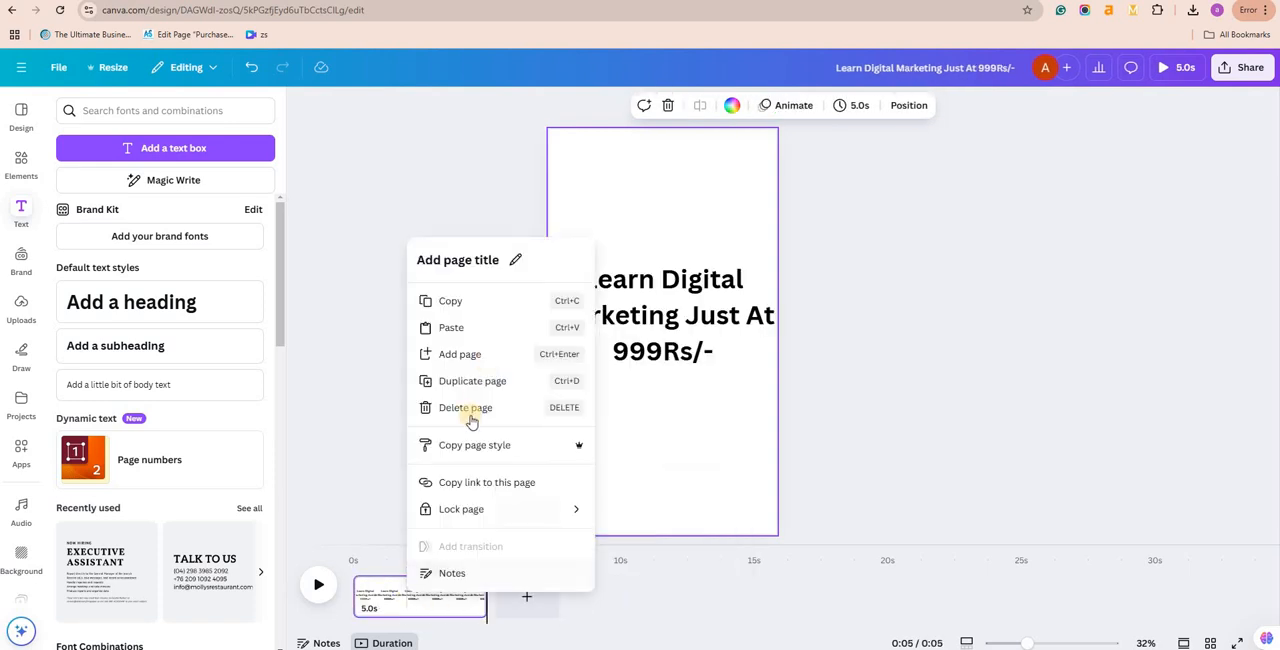
click(375, 624)
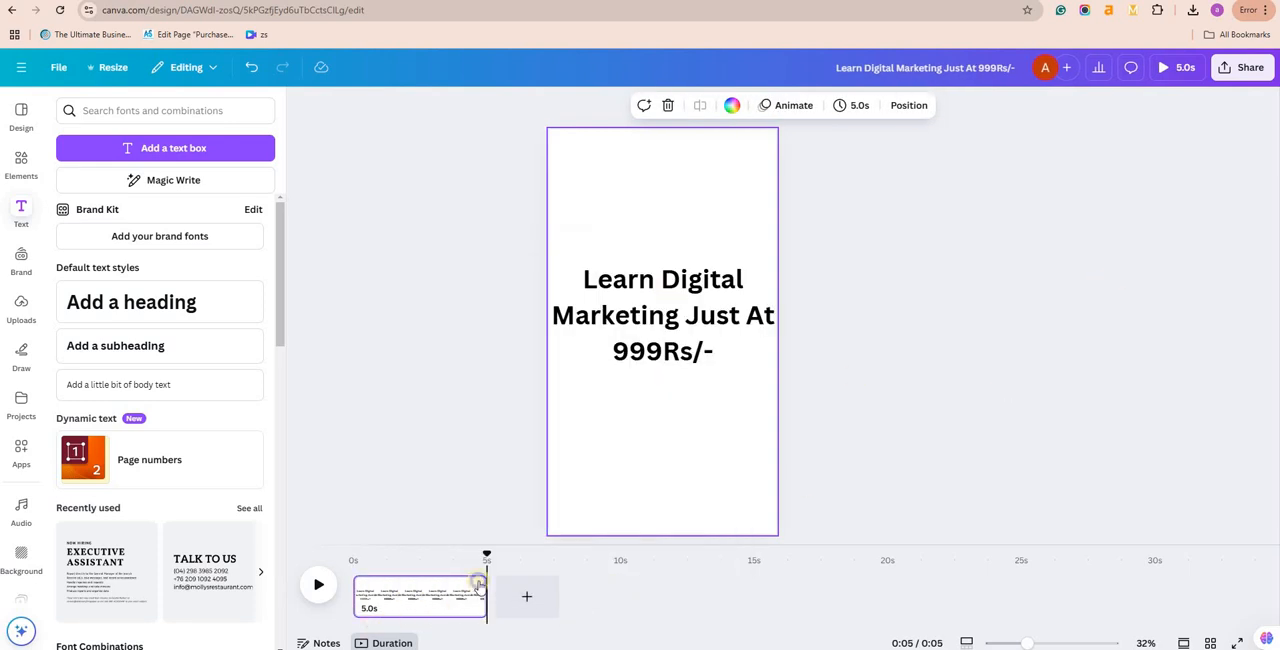
Step: Duplicate the first page and select the copy as the second page
right_click(506, 377)
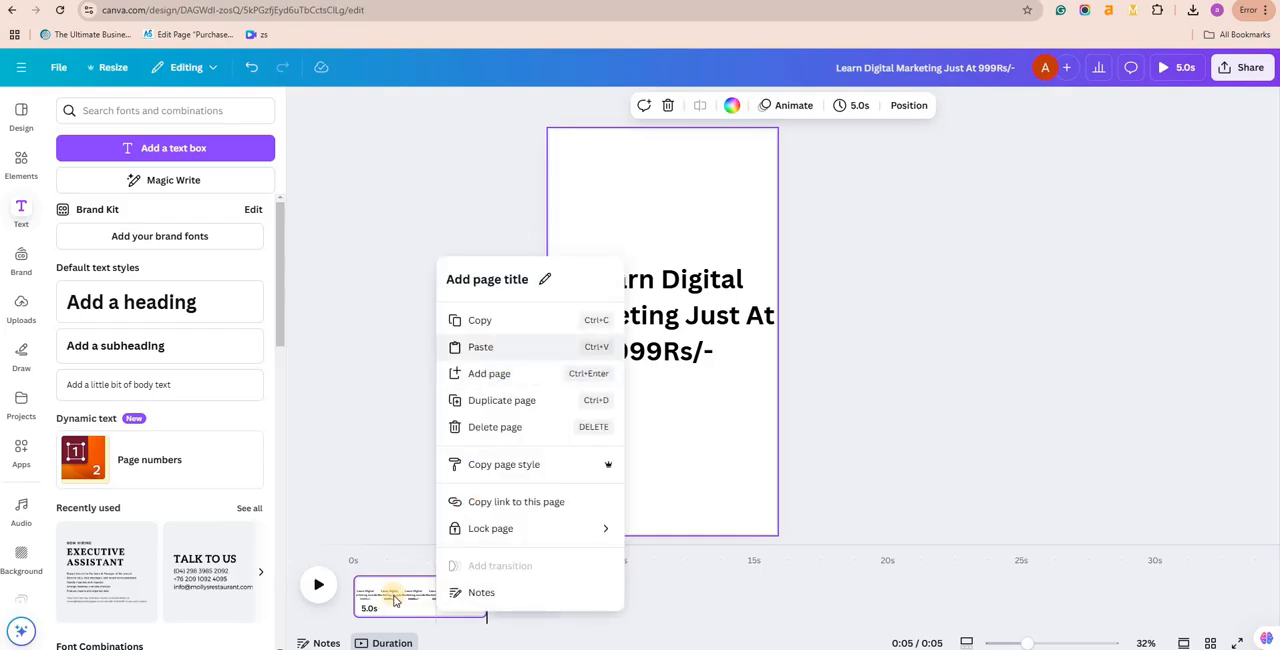
click(502, 405)
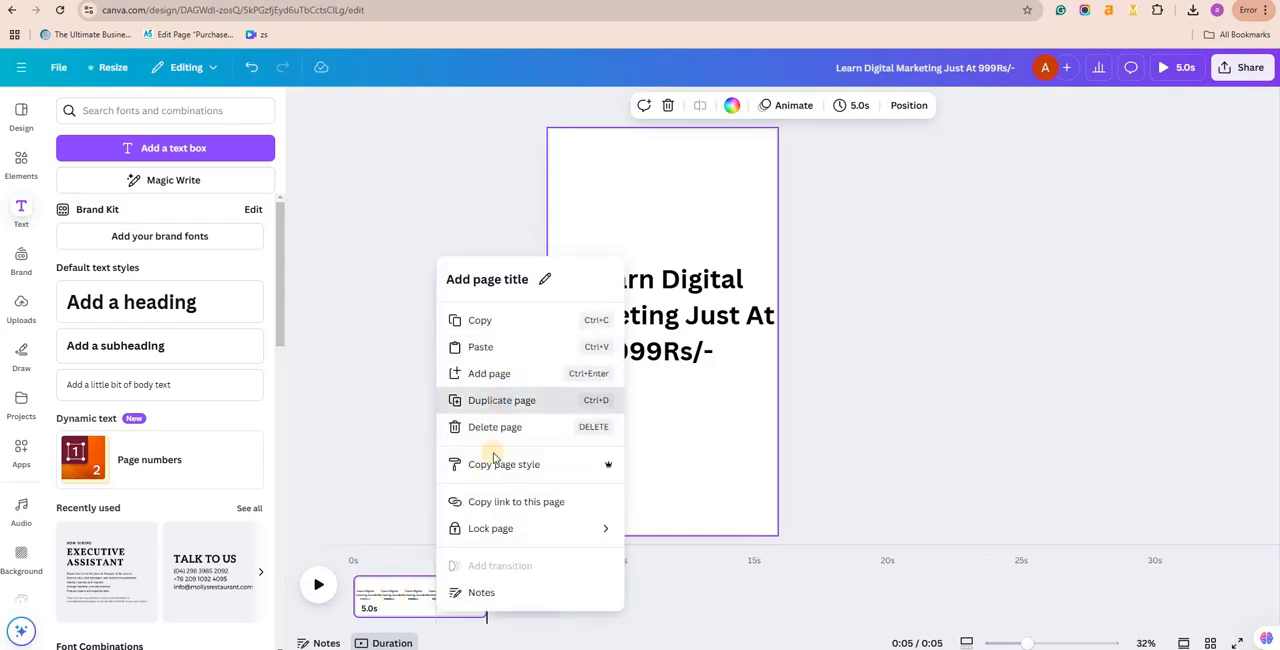
click(513, 597)
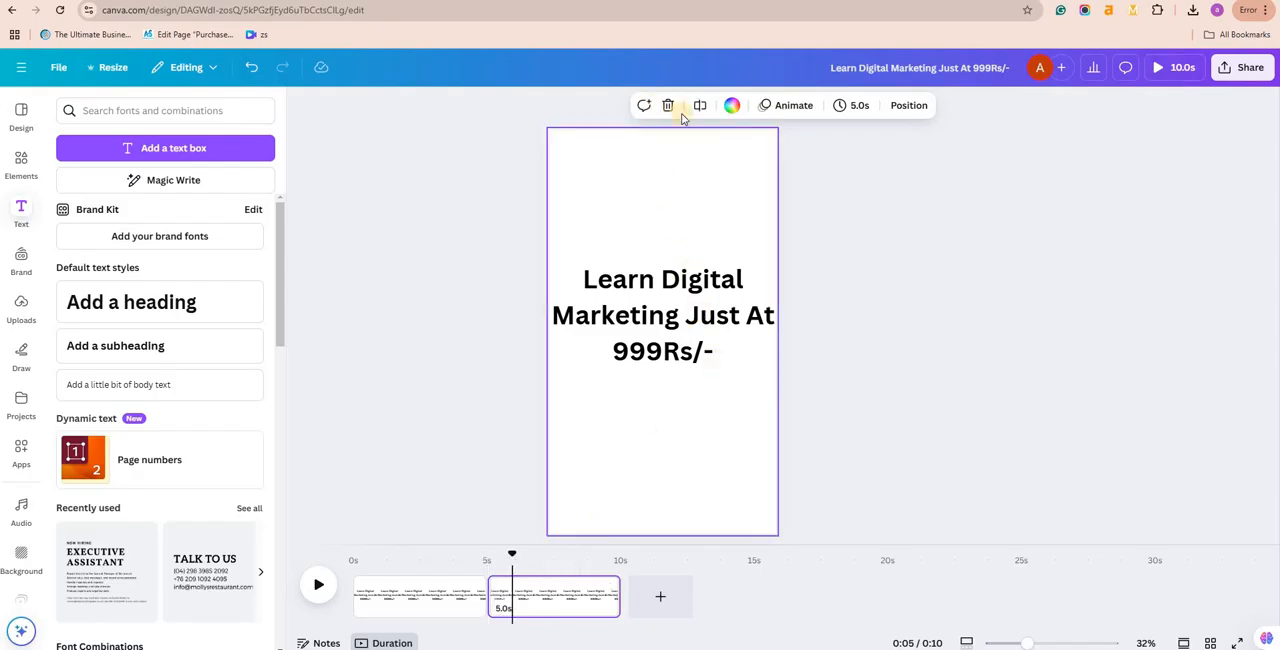
Step: Try several solid colours for the second page's background and keep turquoise
click(731, 107)
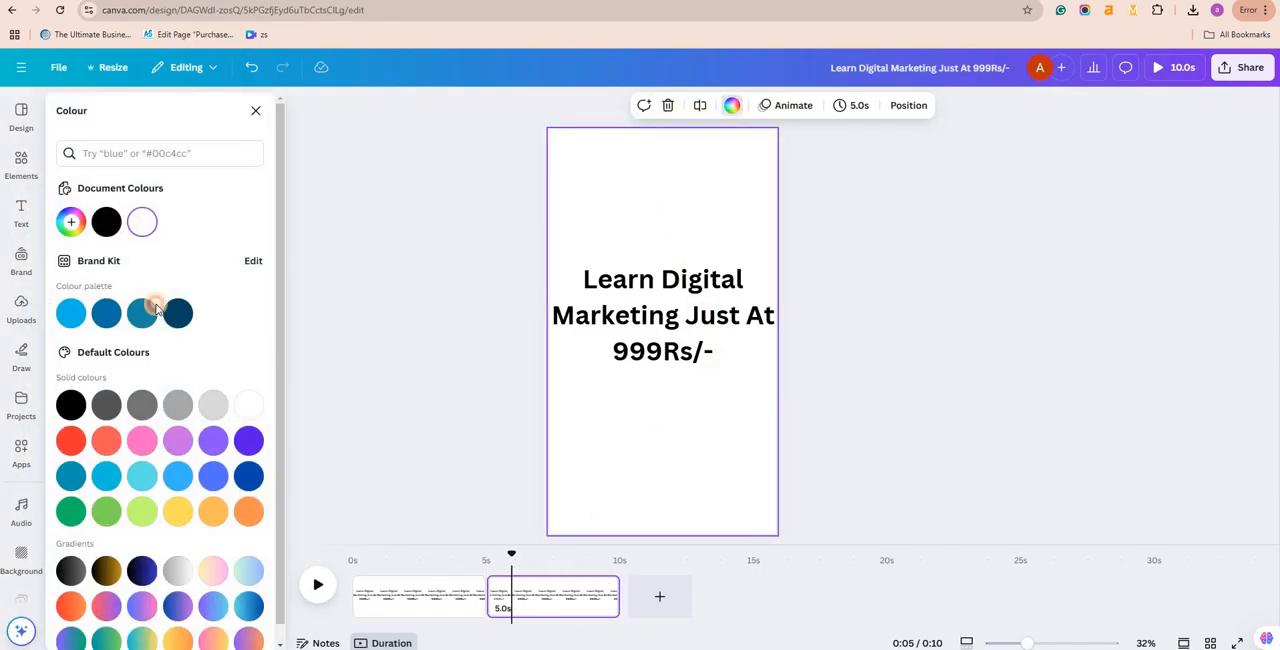
click(133, 326)
click(72, 312)
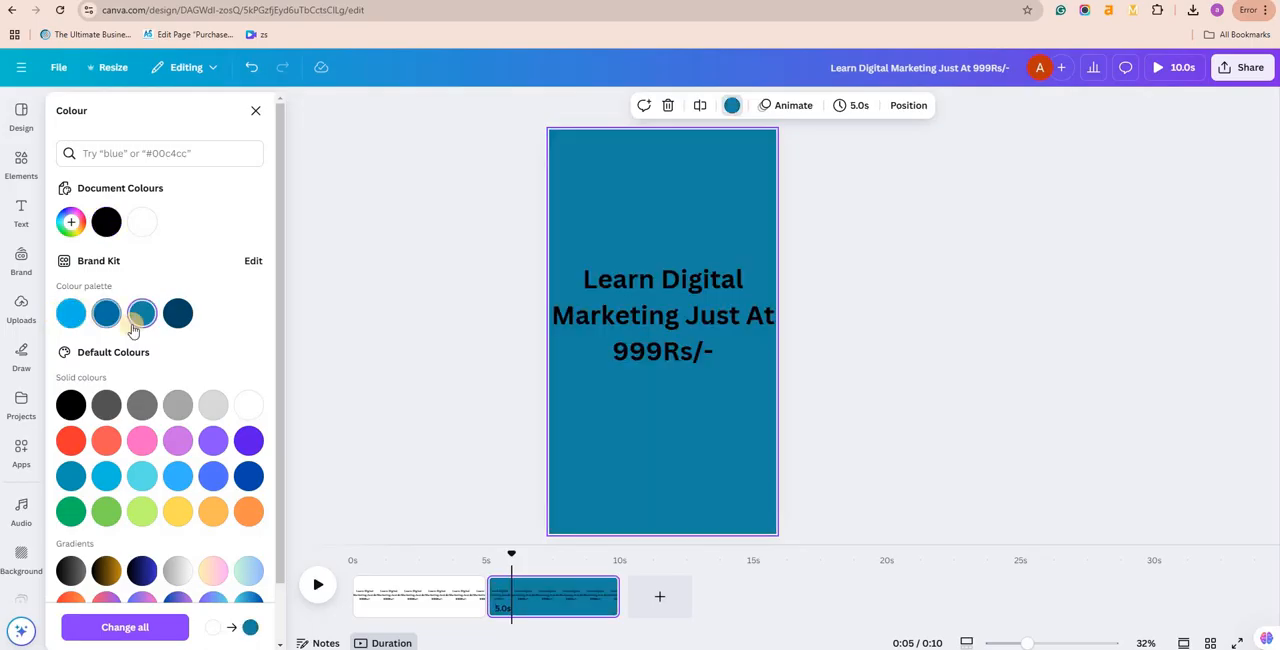
click(180, 413)
click(214, 406)
click(211, 477)
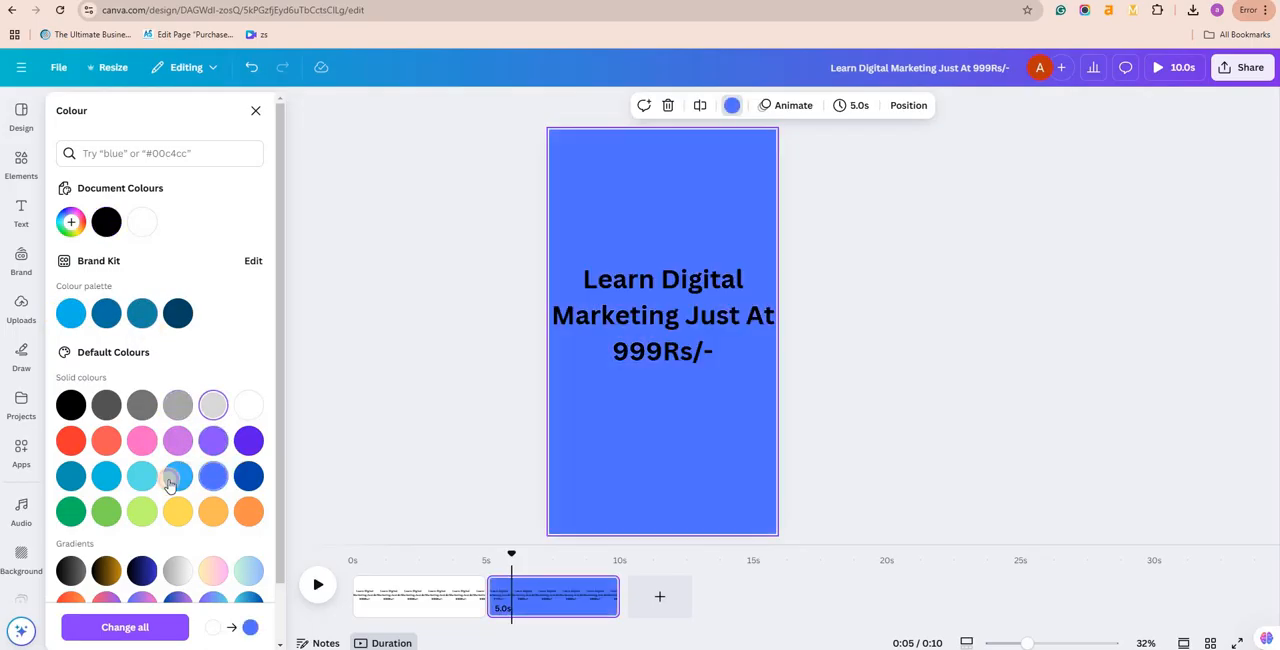
click(177, 476)
click(142, 476)
click(142, 511)
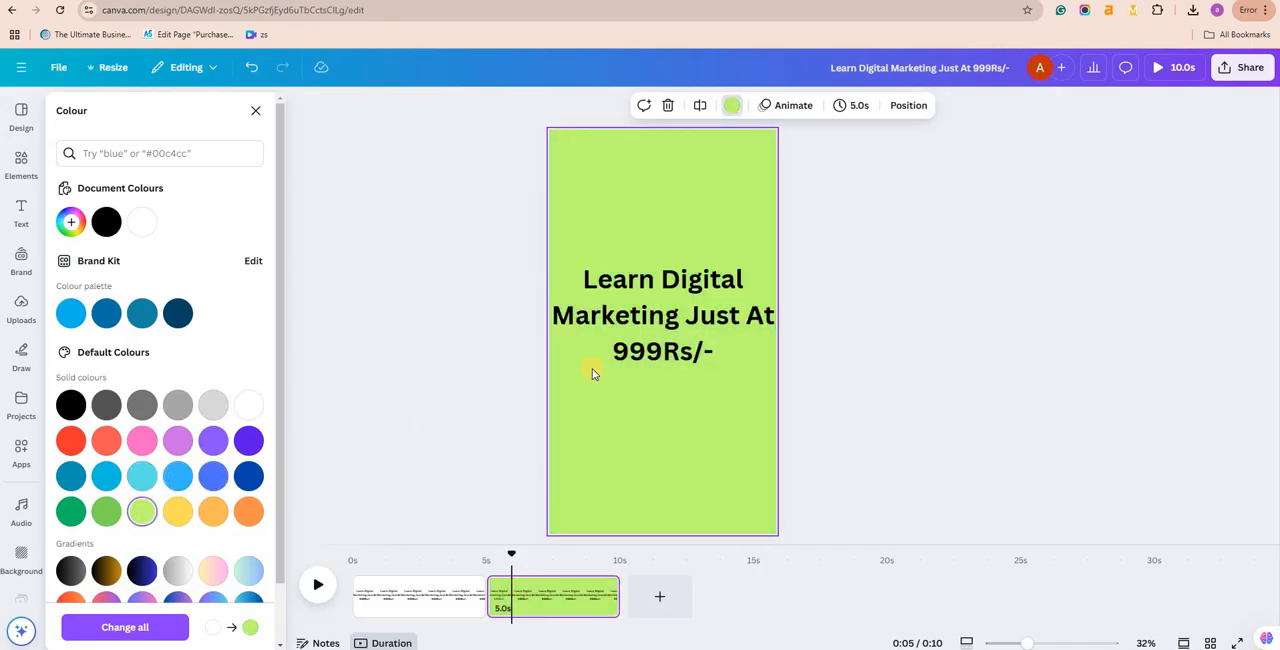
key(ctrl+z)
Step: Narrow the second page's text box and replace its text with "Contact us at"
click(766, 316)
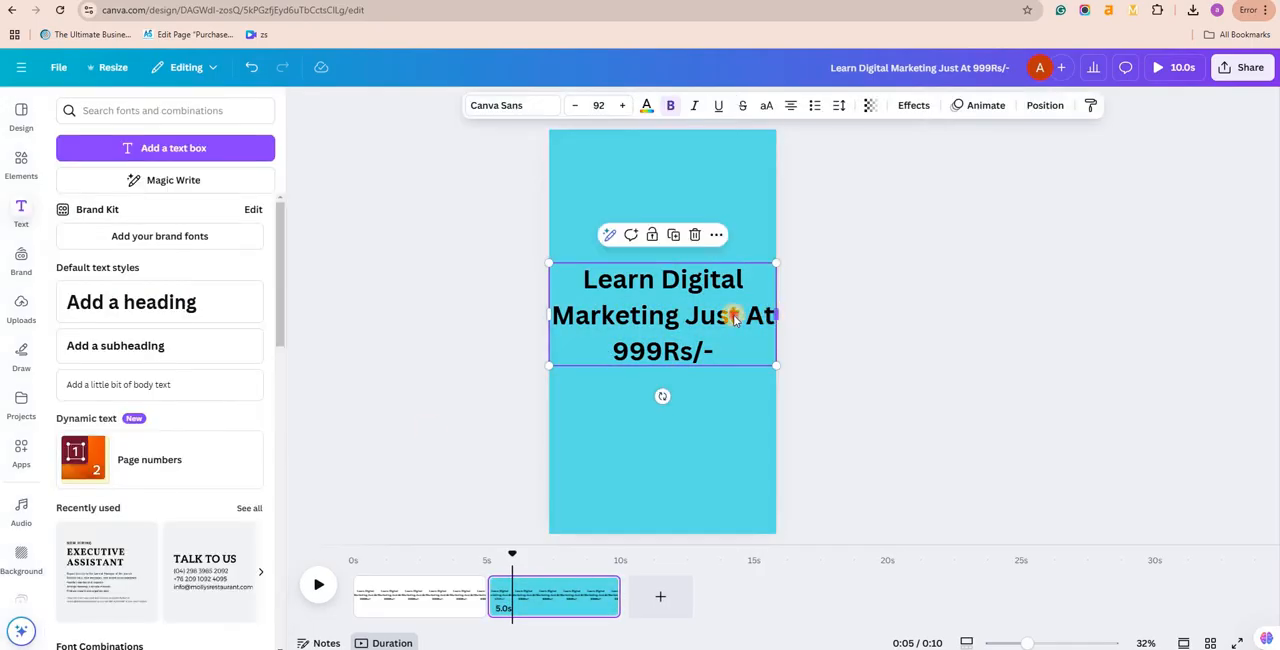
drag(776, 315, 731, 324)
drag(660, 309, 669, 301)
double_click(669, 300)
key(BackSpace)
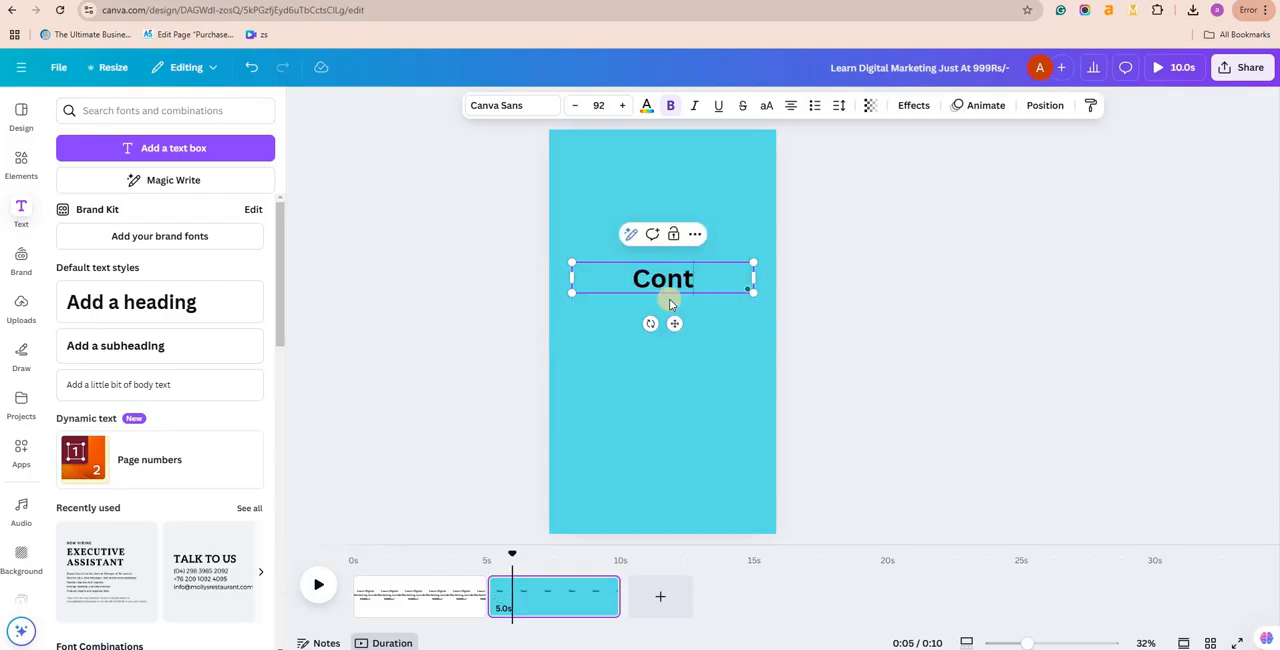
text(Contact us)
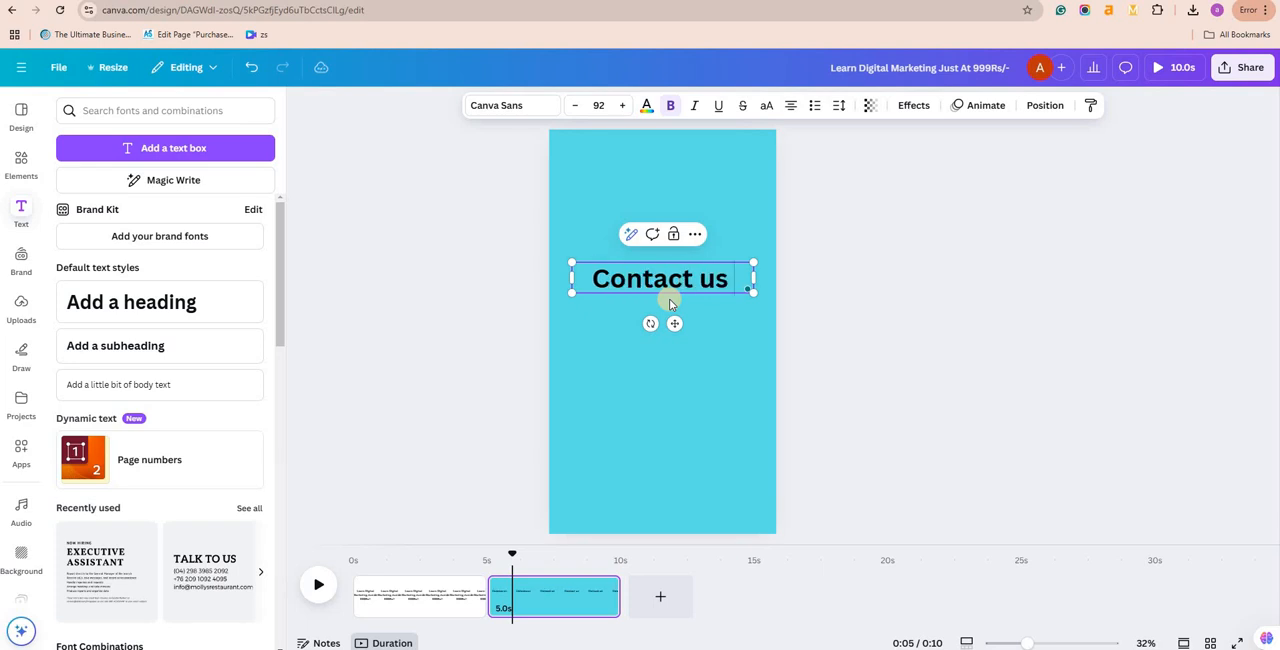
text( at)
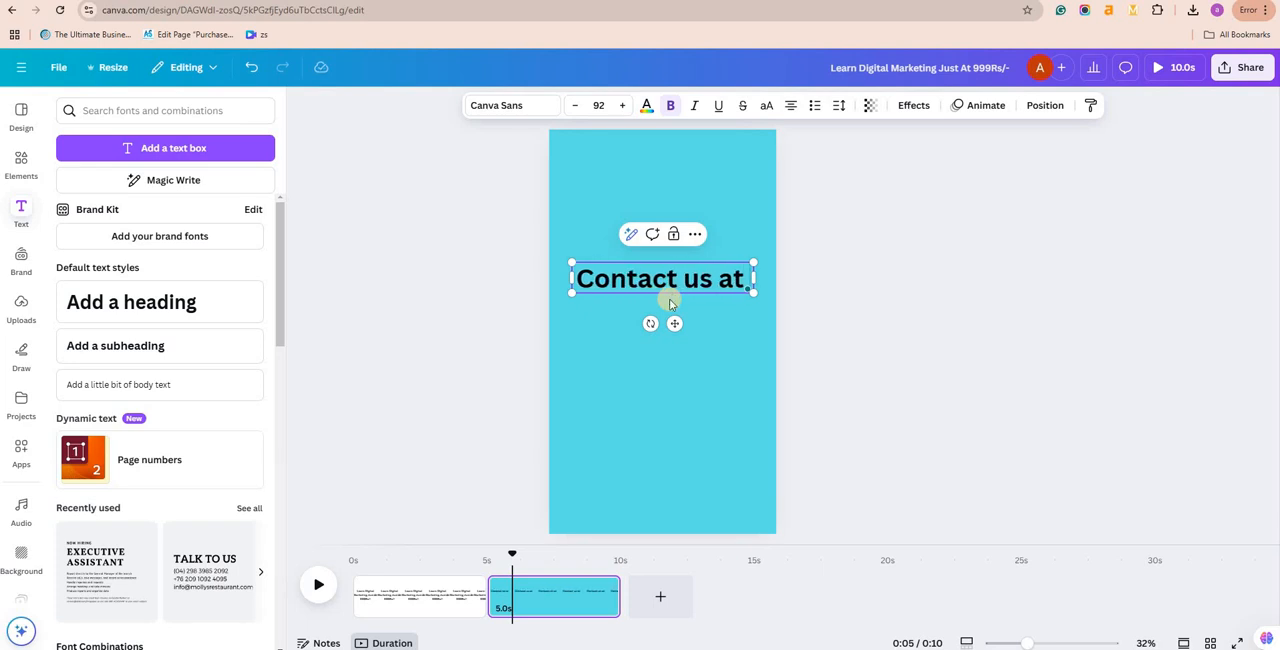
click(598, 605)
right_click(700, 366)
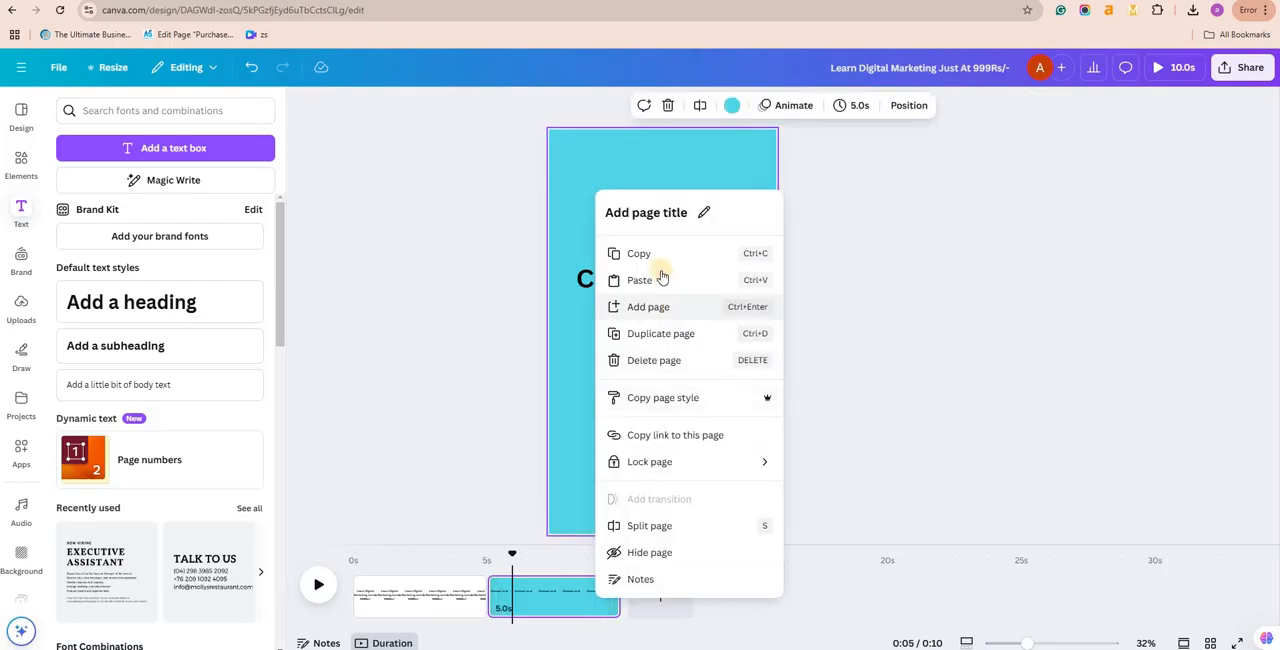
click(728, 283)
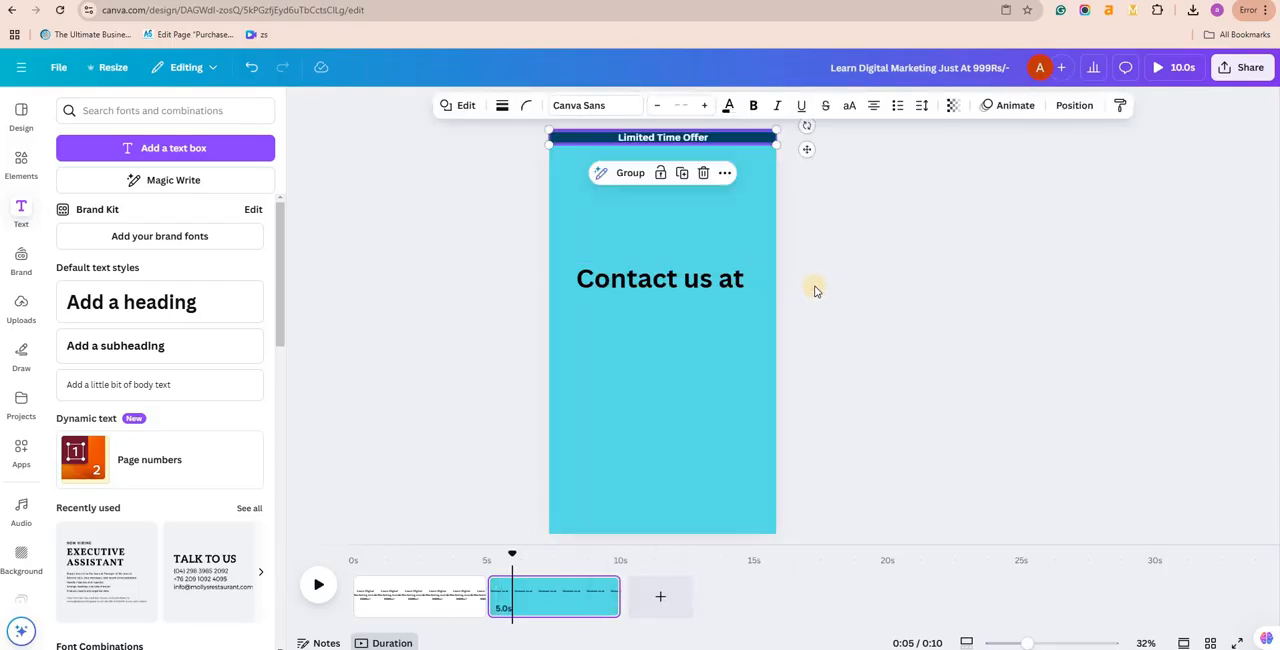
key(ctrl+z)
Step: Duplicate the turquoise "Contact us at" page and select the copy as the third page
right_click(727, 270)
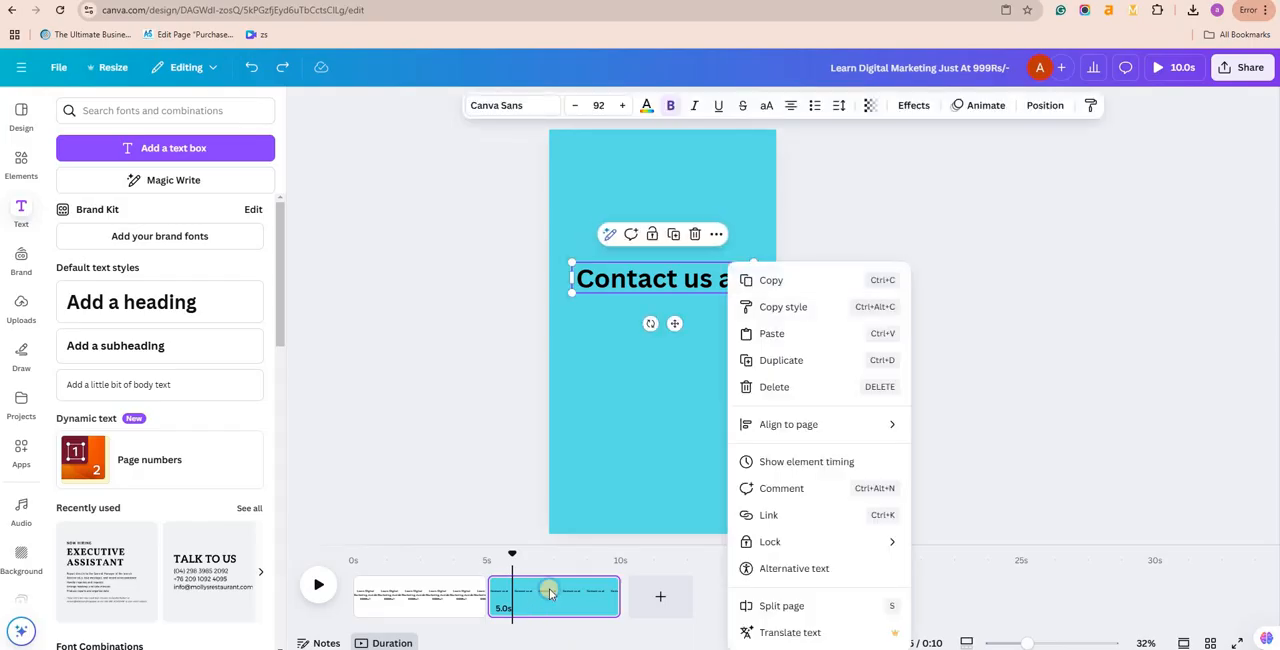
right_click(601, 427)
click(607, 328)
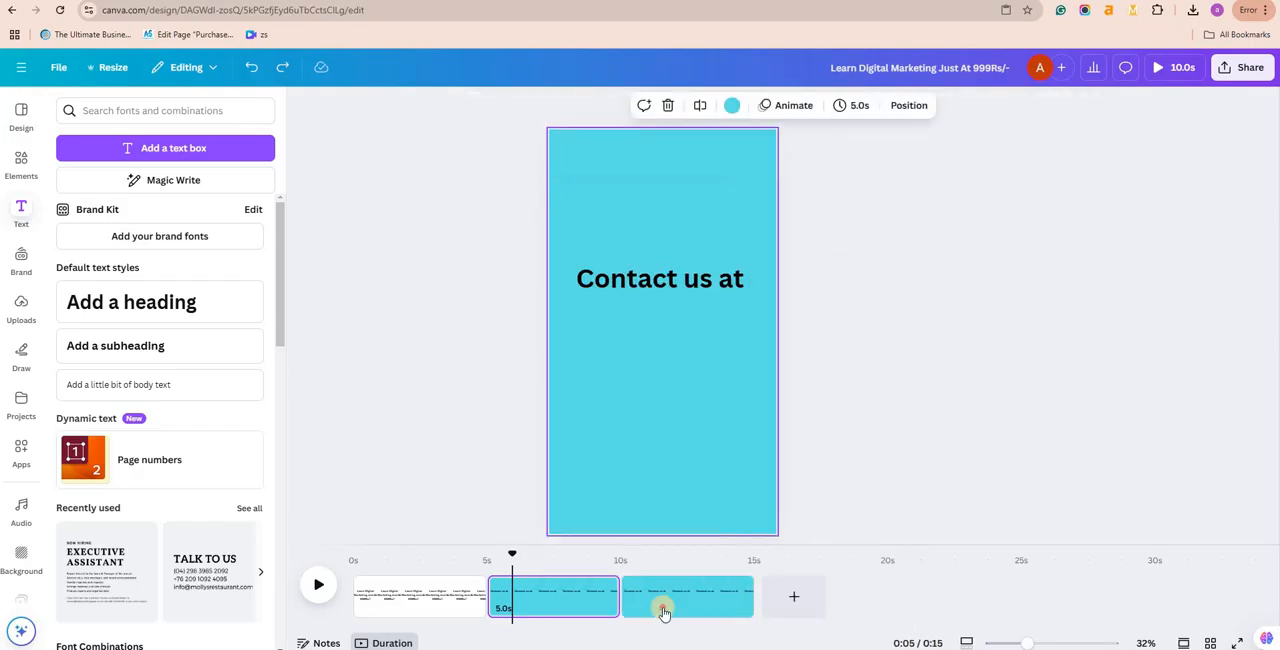
click(662, 596)
Step: Try several solid colours and gradients for the third page's background and settle on solid aqua blue
click(732, 105)
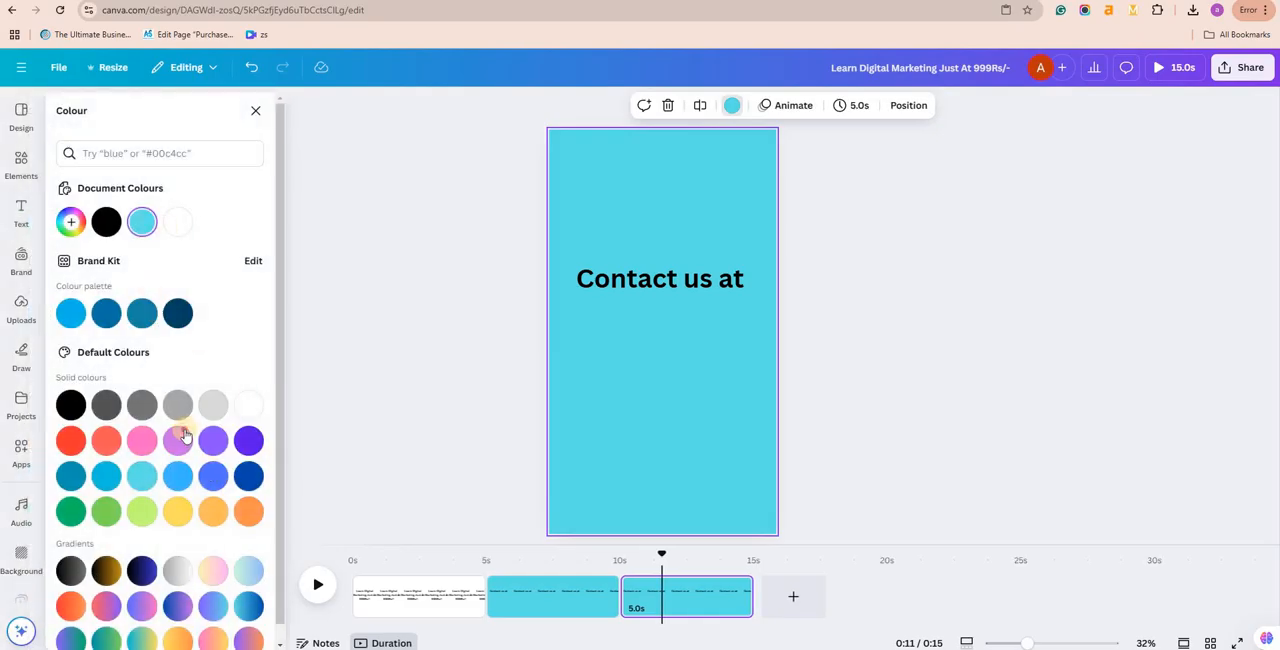
click(178, 441)
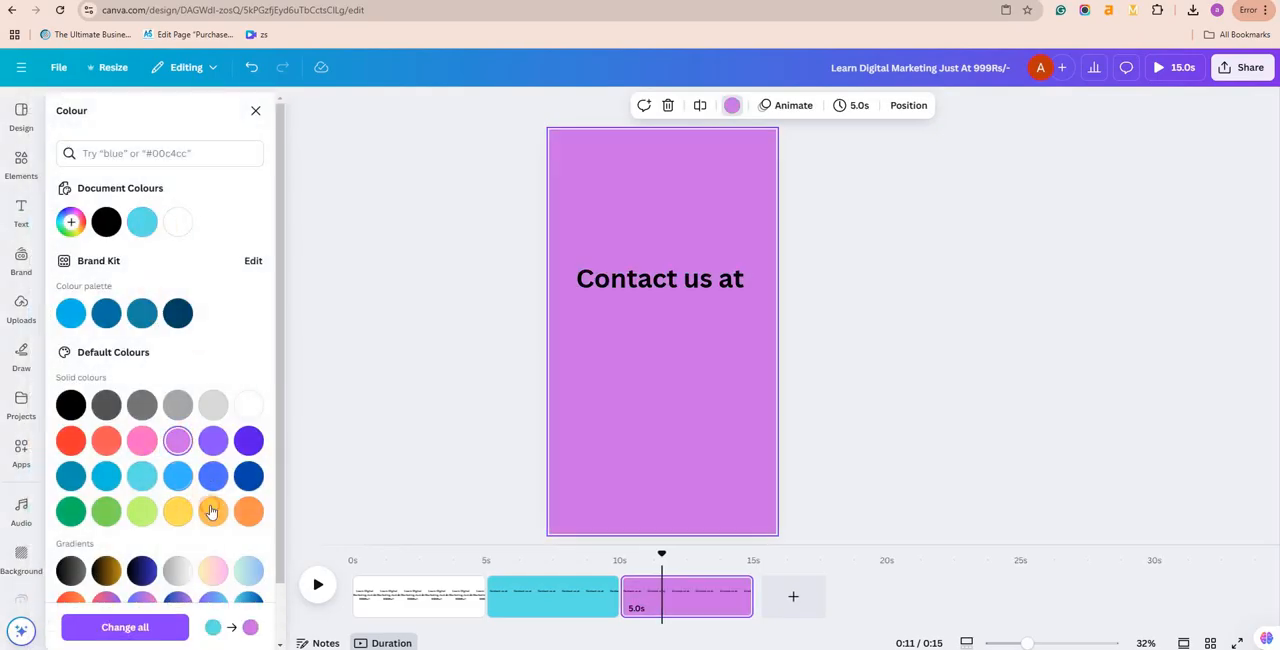
click(178, 476)
click(213, 511)
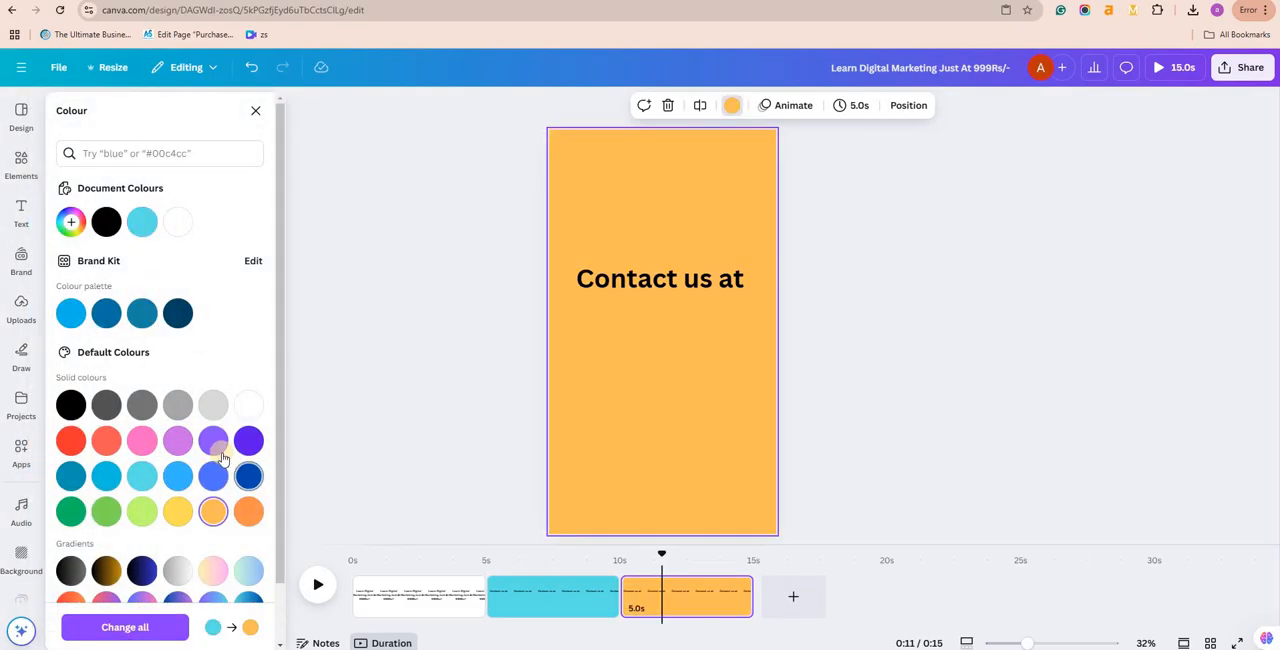
click(248, 476)
click(142, 570)
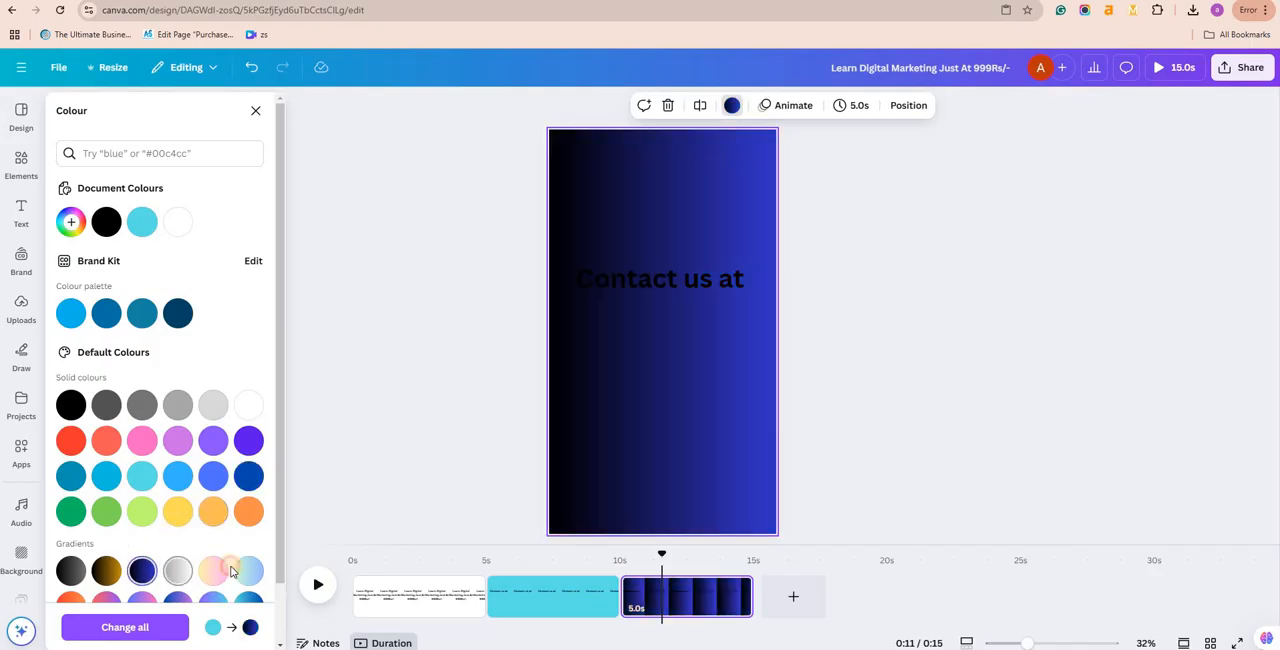
scroll(85, 310, down, 1)
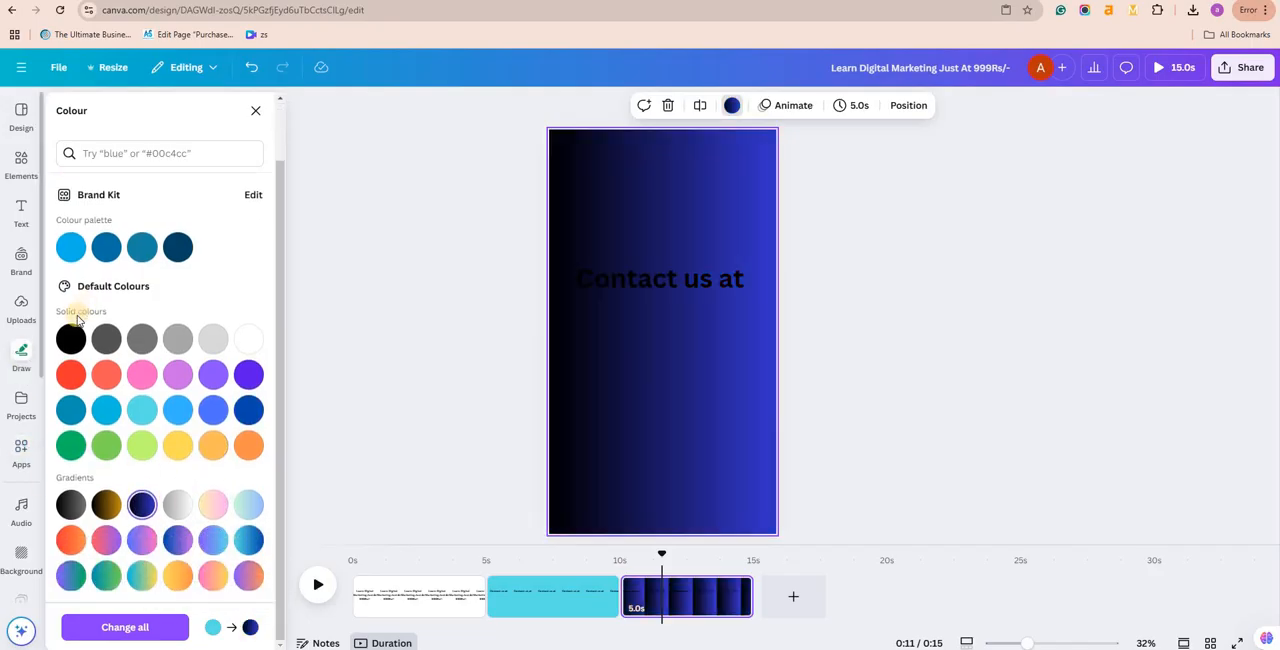
click(136, 376)
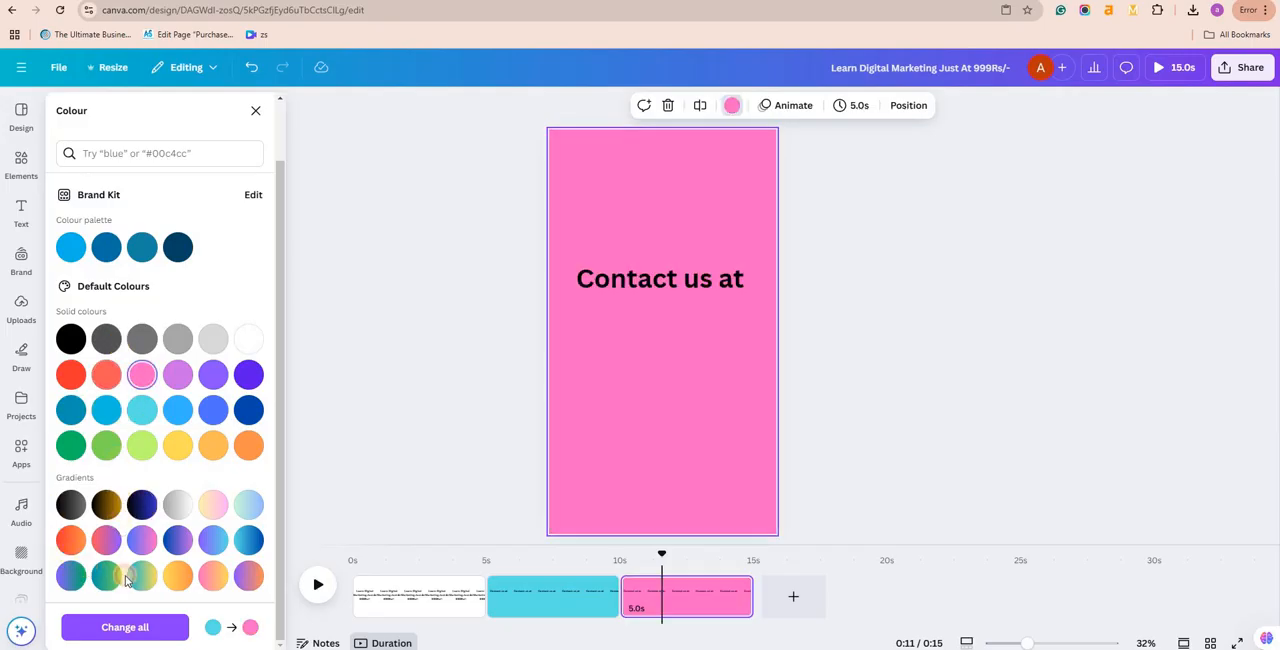
click(141, 574)
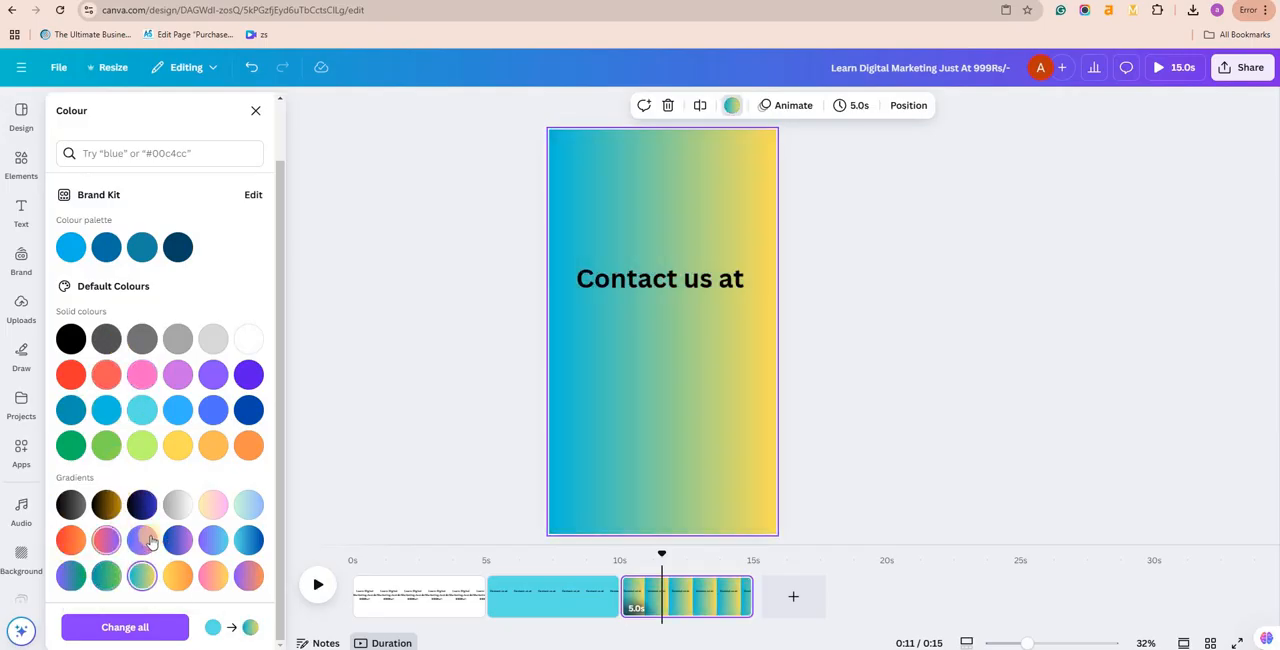
click(106, 540)
click(115, 410)
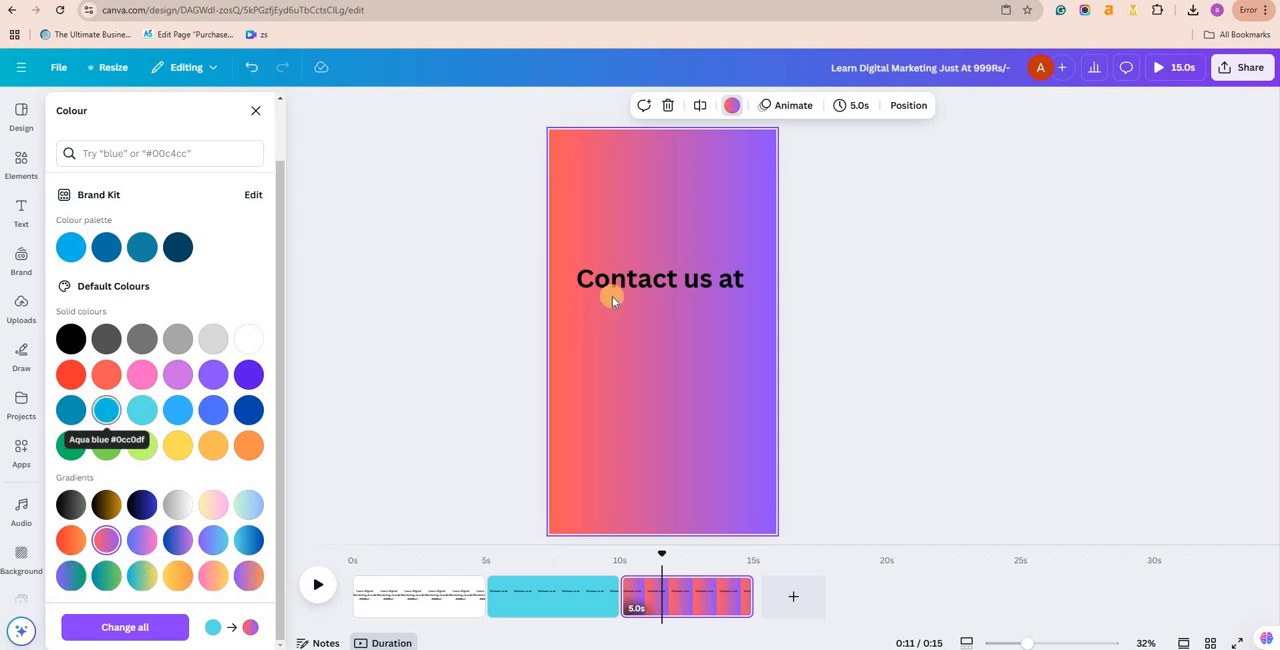
Step: Replace the third page's "Contact us at" text with the contact phone number, including the country code
click(642, 288)
double_click(642, 290)
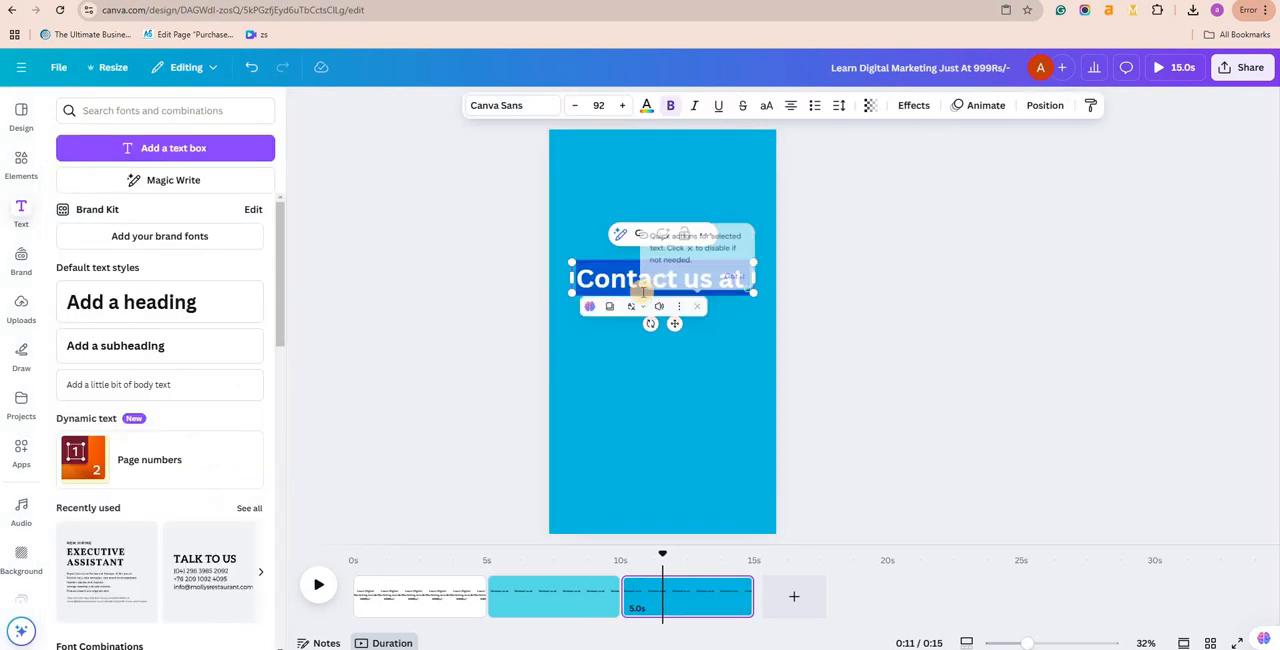
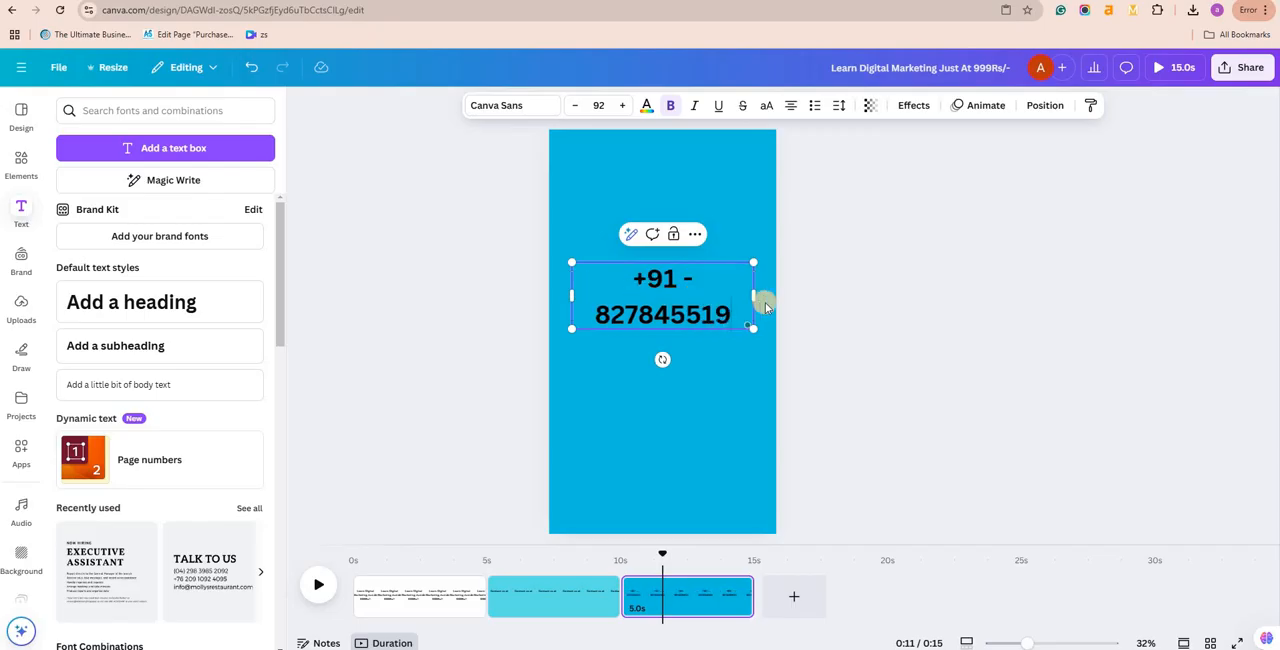
Step: Reduce the phone number's font size until it fits on one line within its text box, and deselect it
click(570, 109)
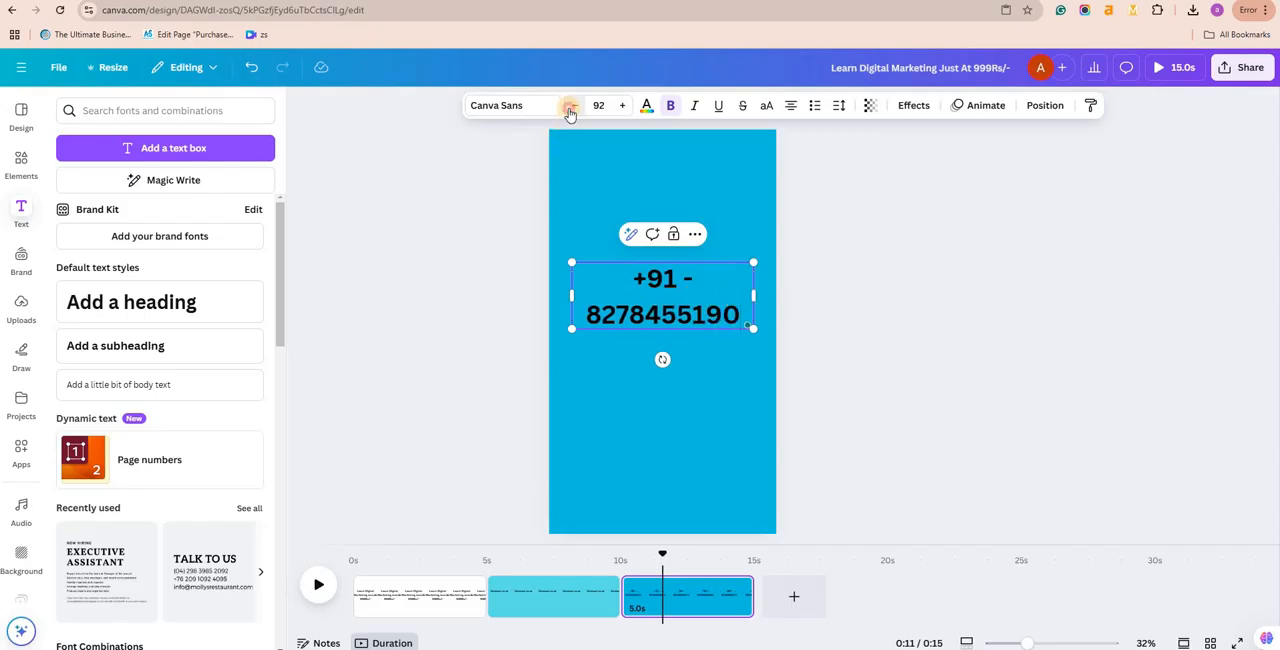
click(570, 109)
click(575, 109)
click(580, 112)
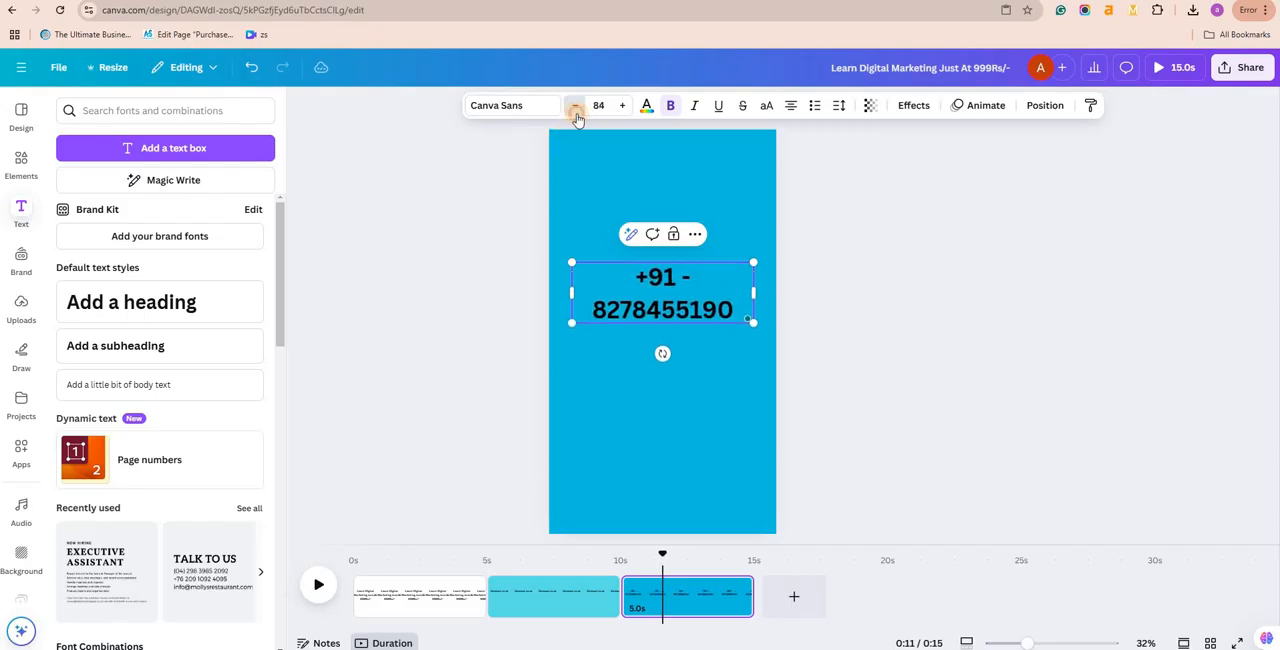
click(576, 112)
click(576, 112)
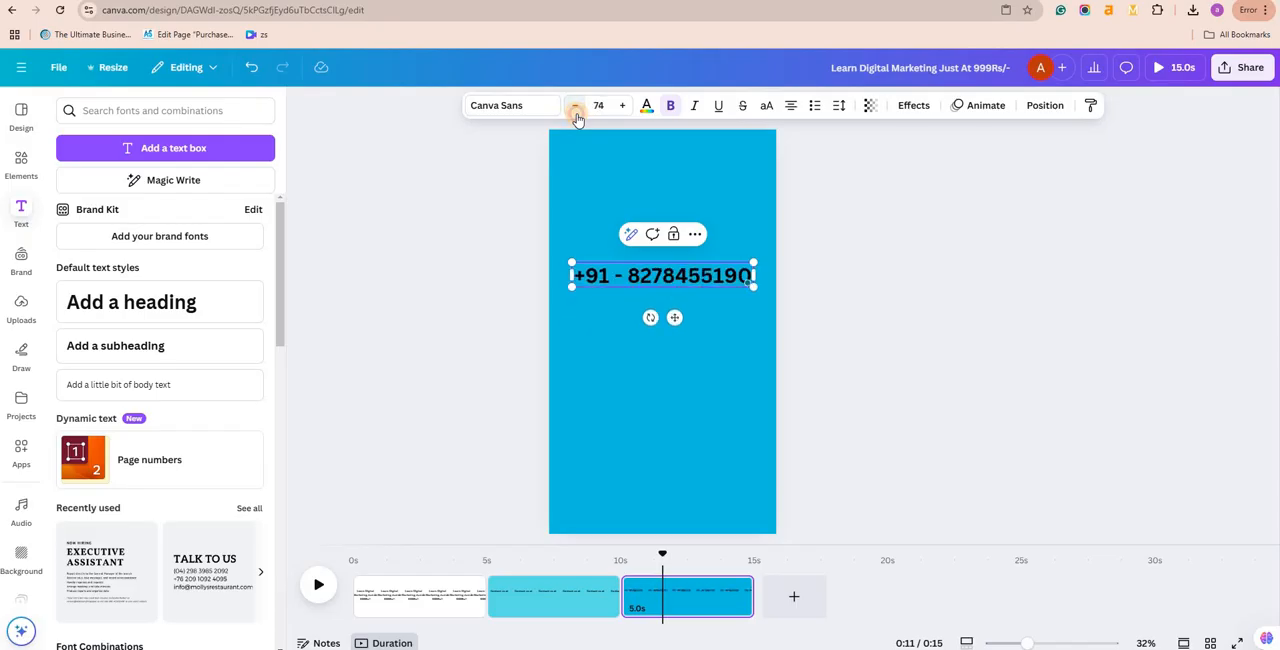
click(993, 279)
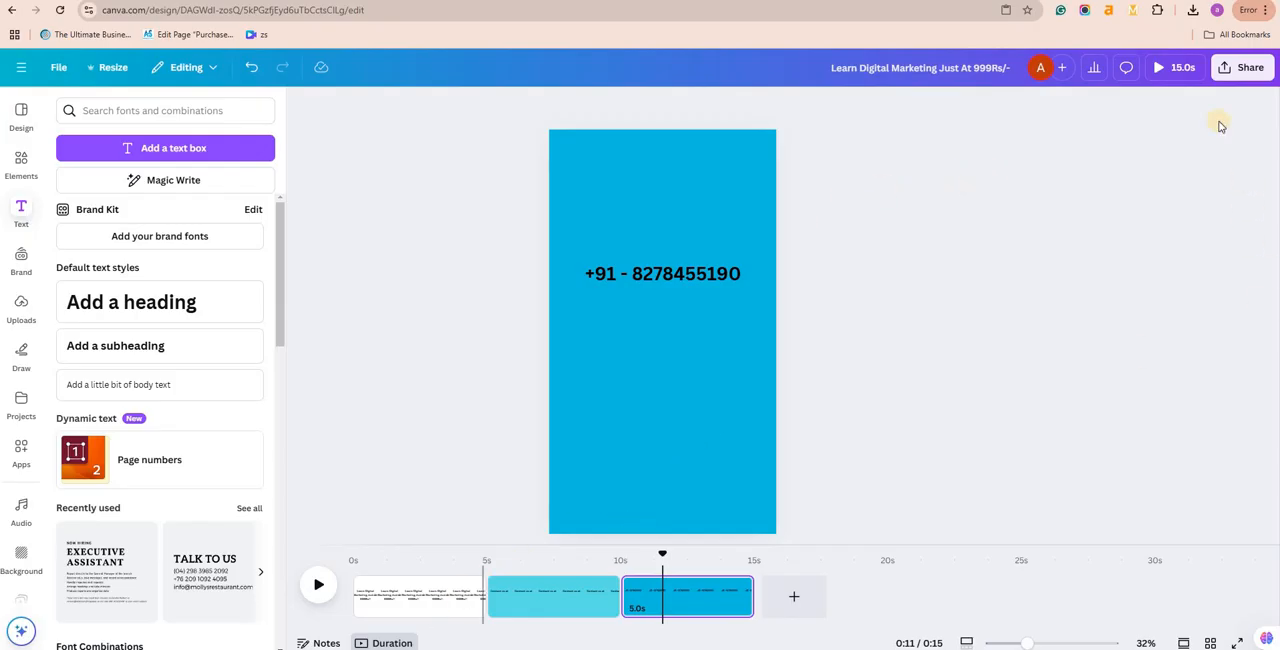
Step: Preview the video and shorten the three pages to about 2.1, 2.6 and 2.8 seconds
click(1170, 72)
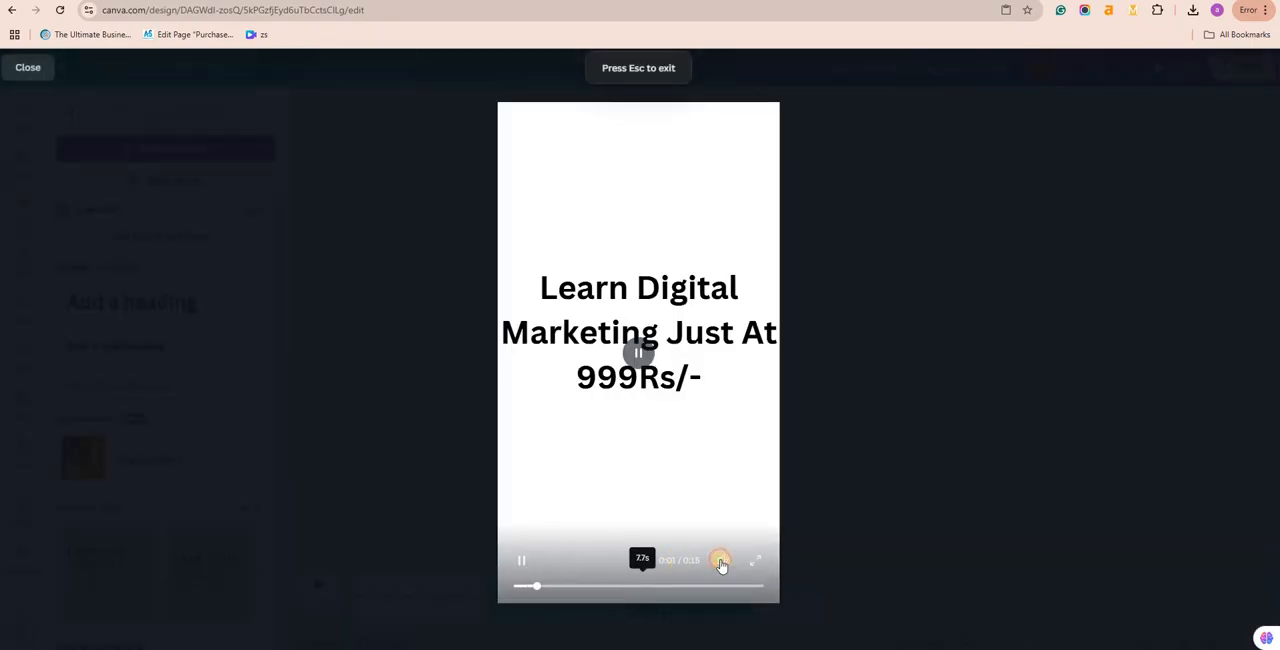
click(1097, 172)
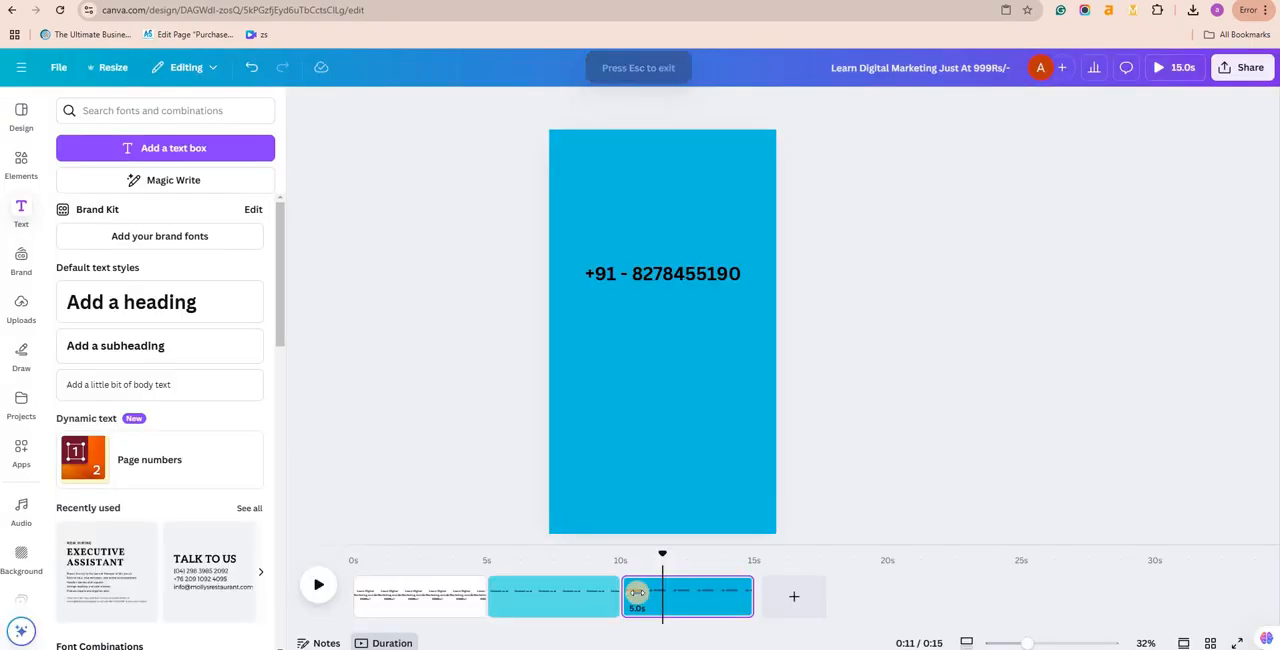
drag(479, 597, 404, 606)
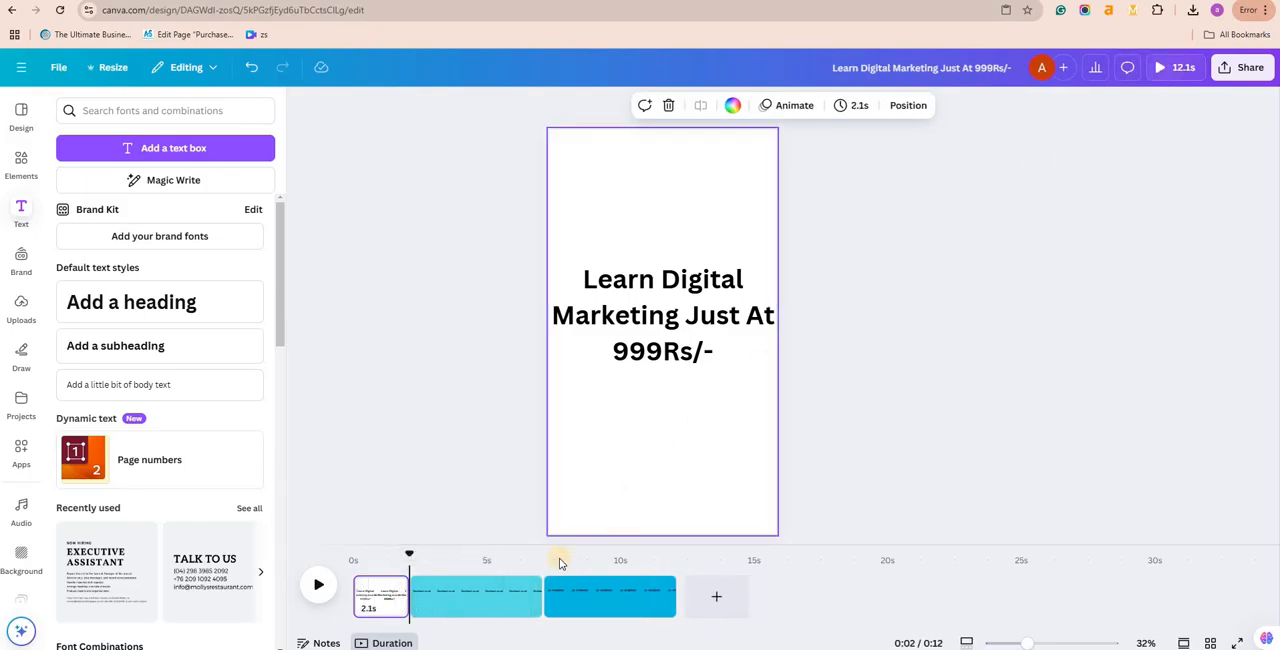
click(531, 594)
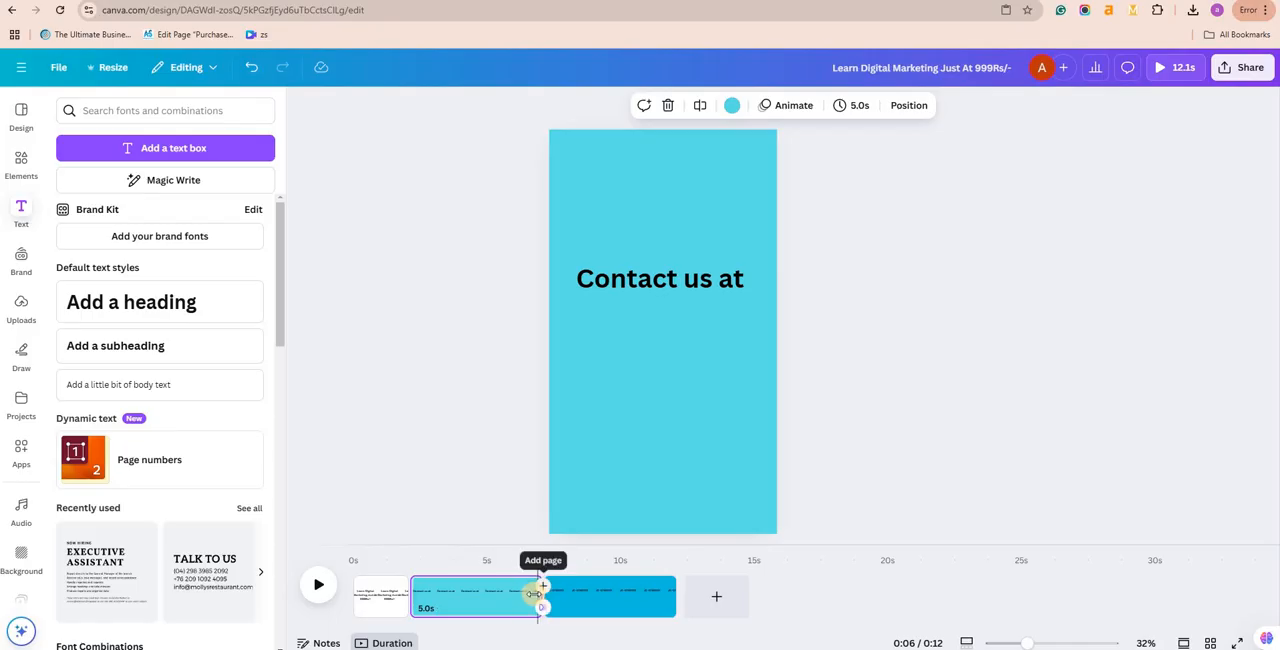
drag(537, 594, 480, 594)
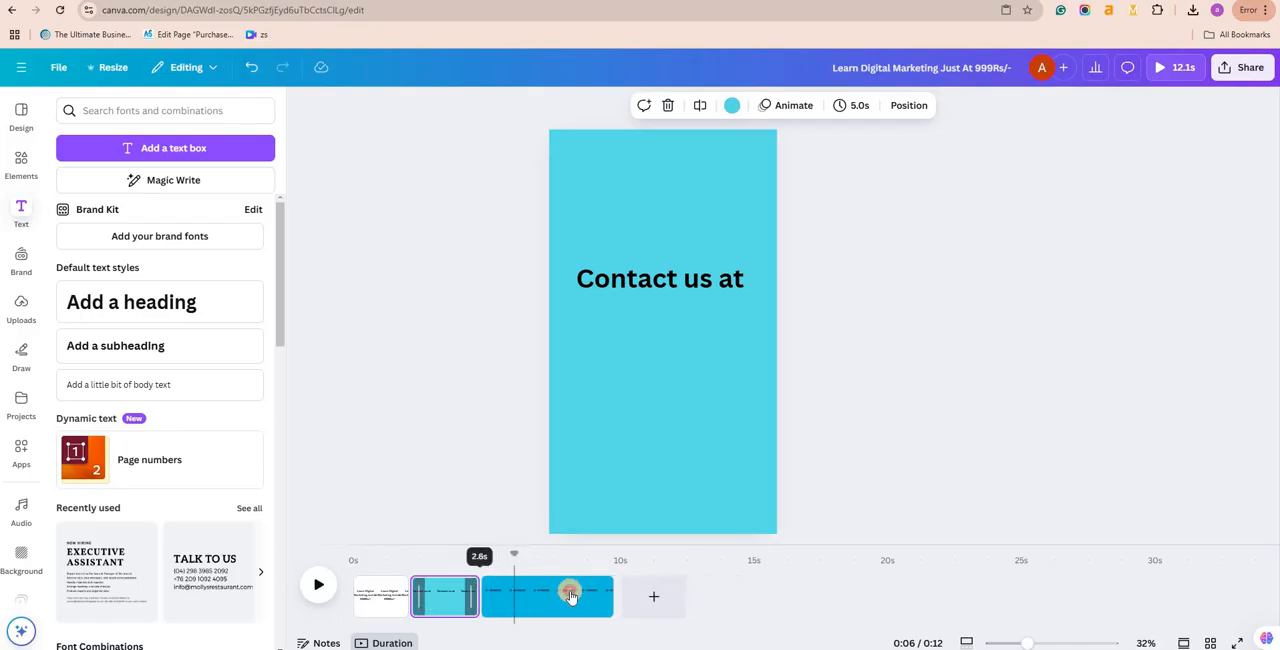
drag(611, 596, 553, 594)
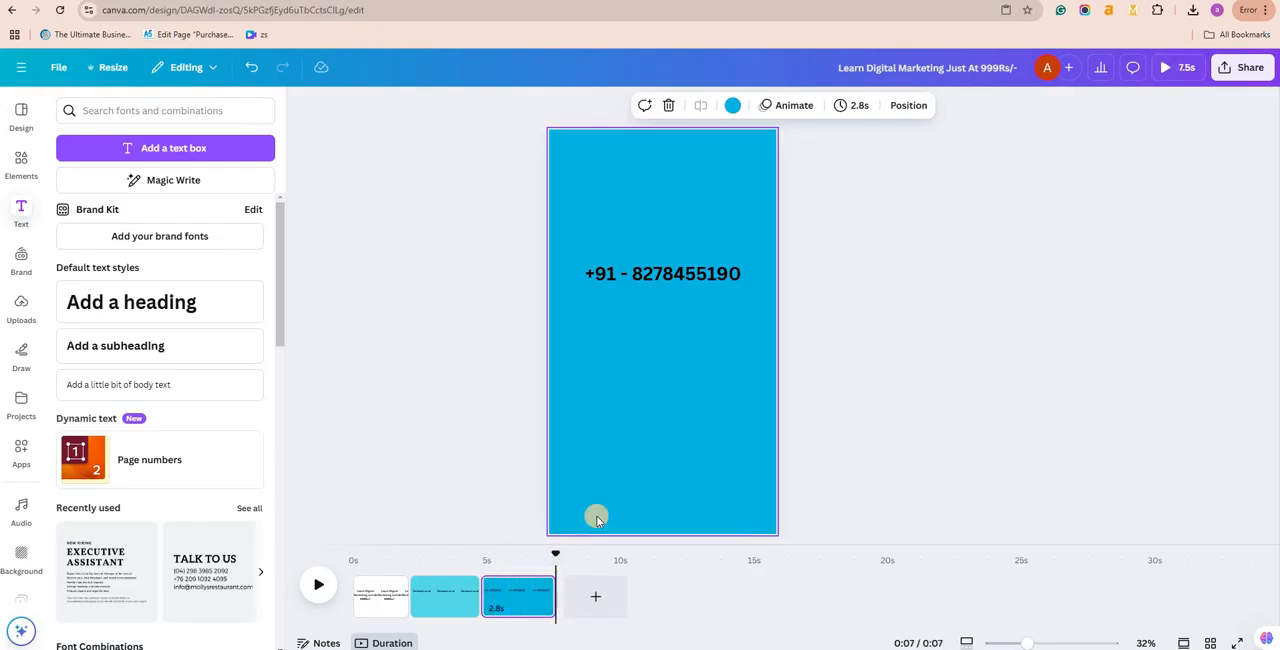
Step: Review the MP4 video download settings for the design and close them without downloading
click(1236, 76)
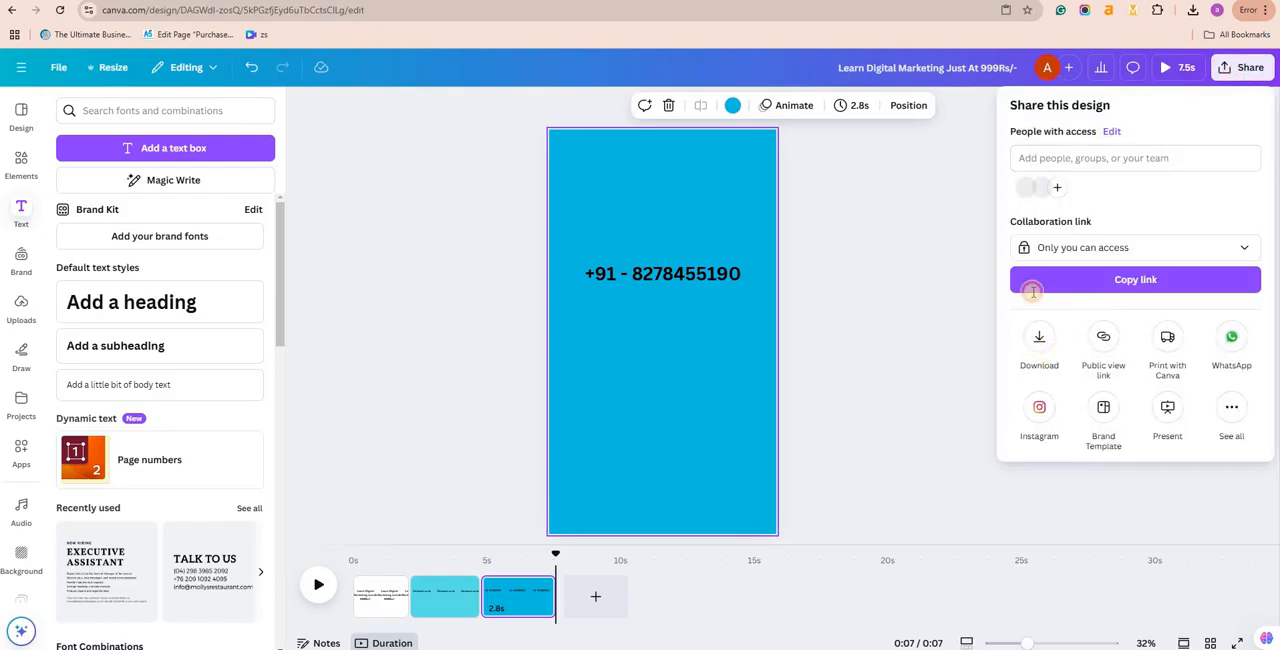
click(1039, 340)
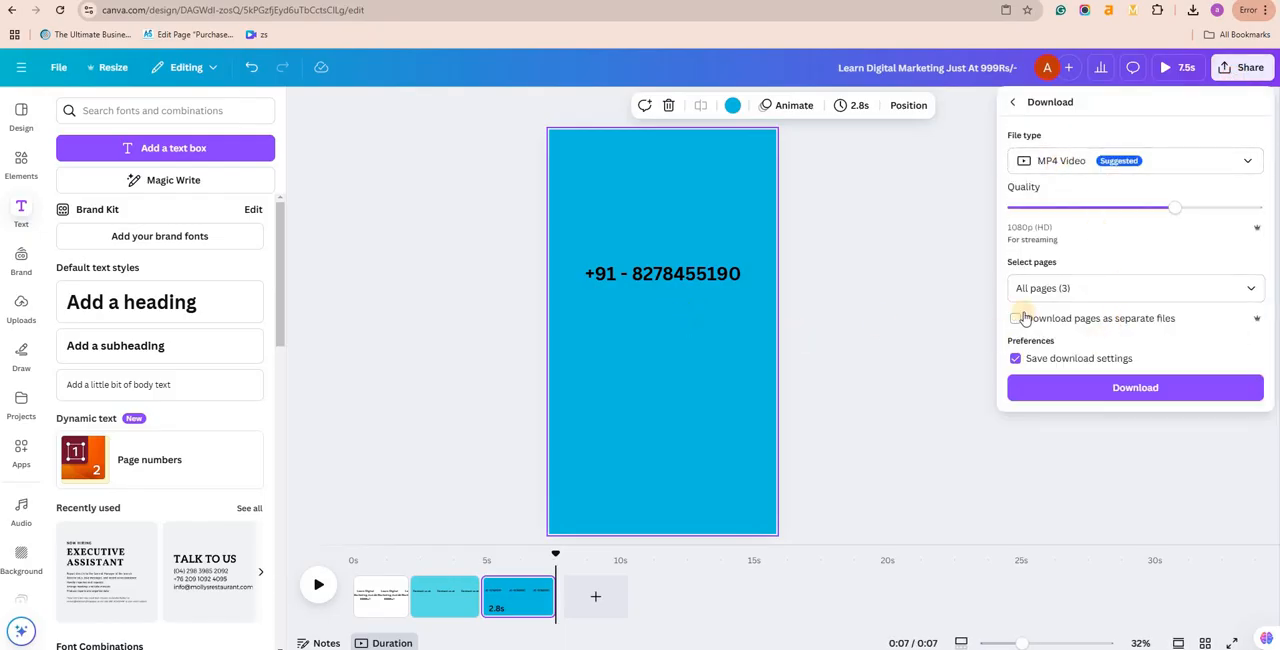
click(923, 312)
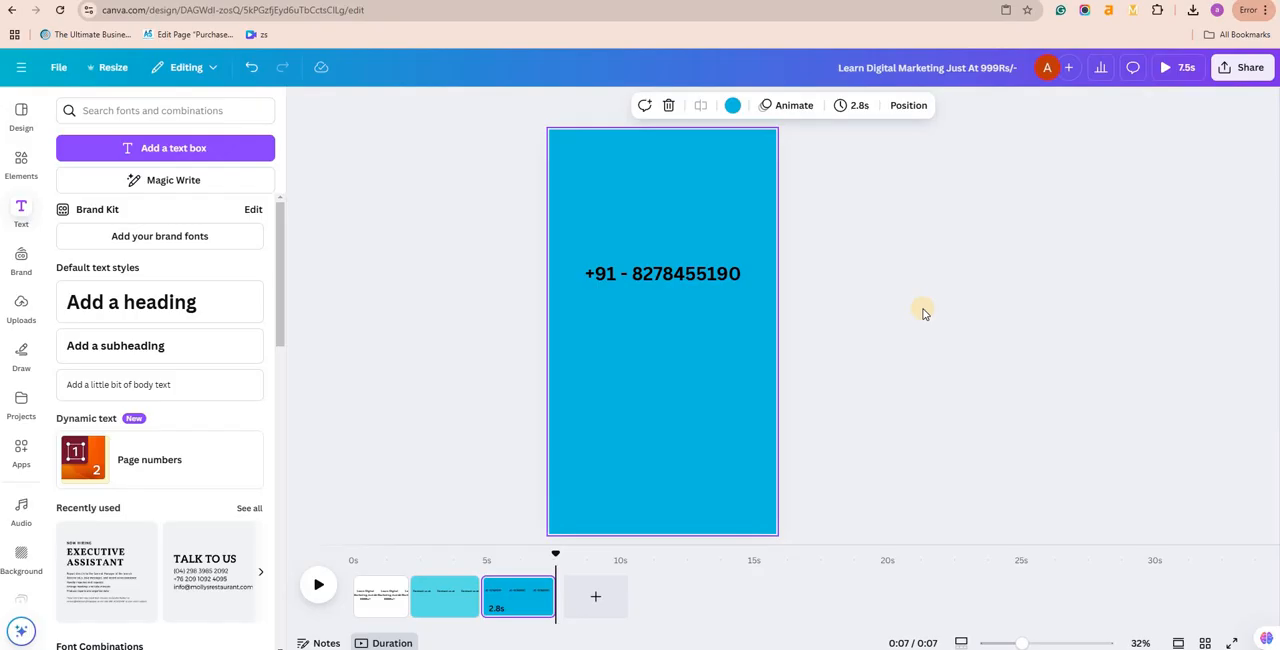